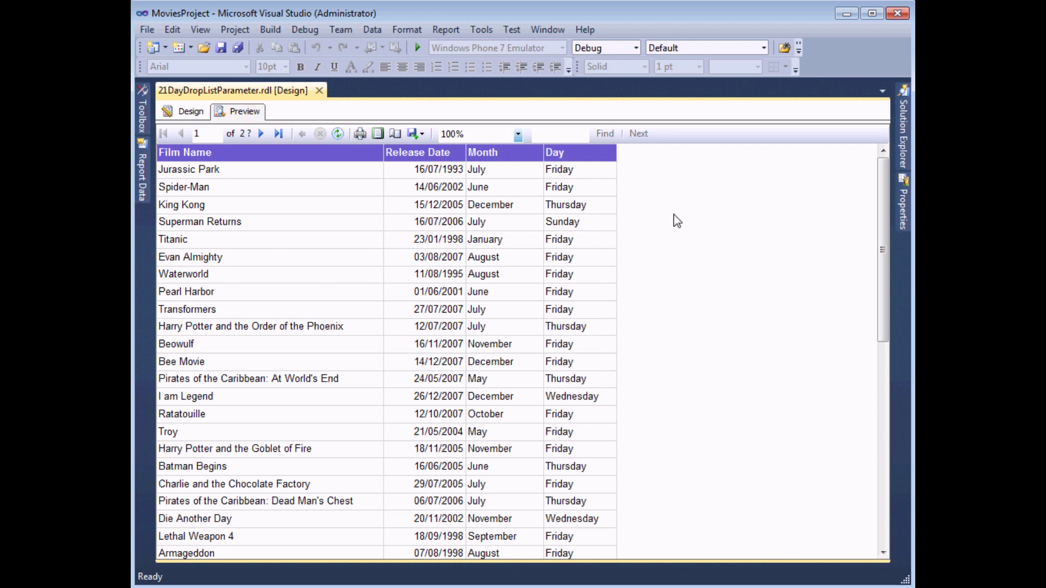
Step: Add a report parameter named Weekday with the prompt "Choose a day from the list"
left_click(184, 114)
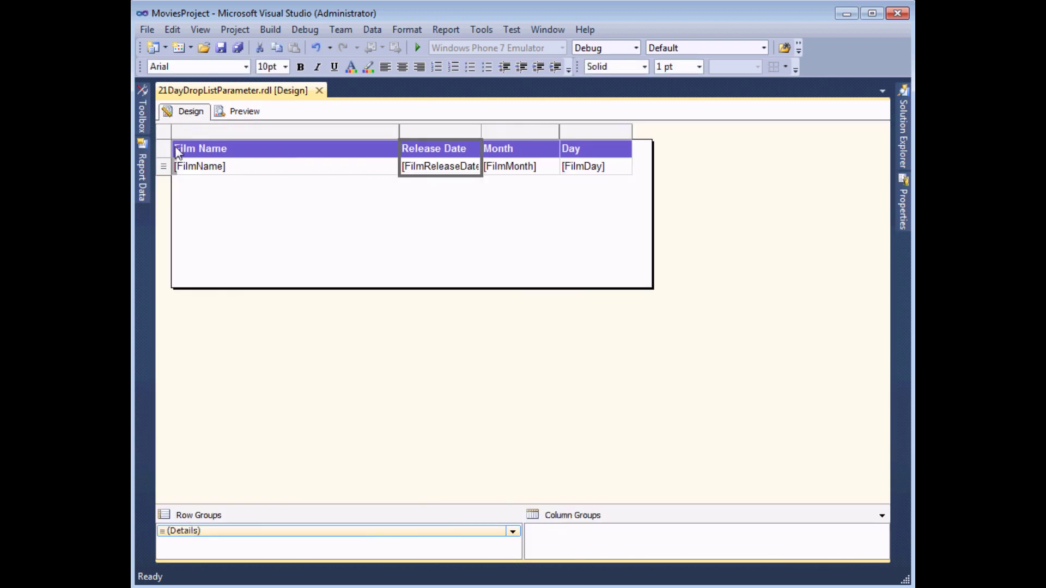
mouse_move(145, 168)
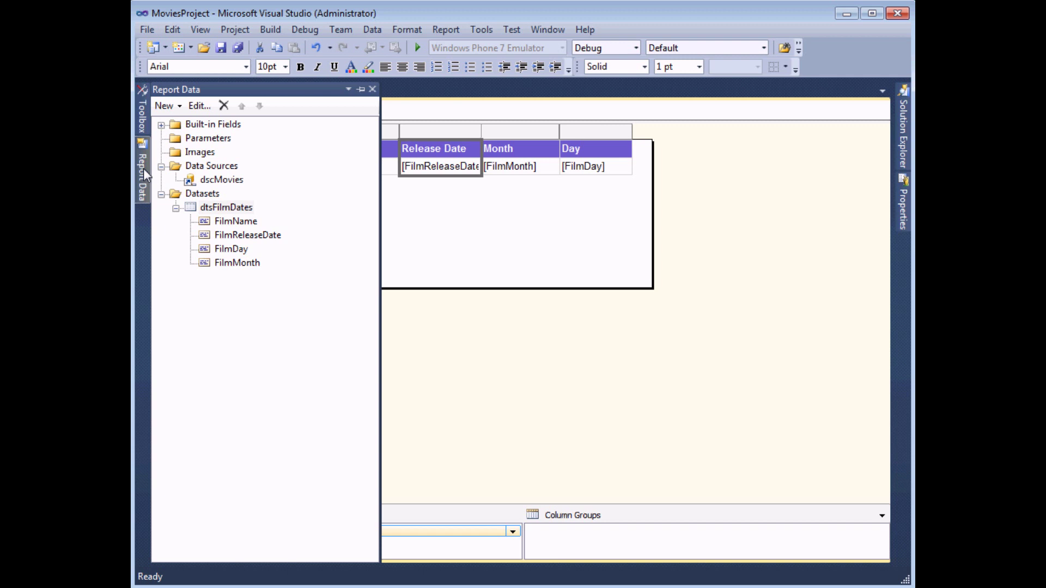
right_click(212, 139)
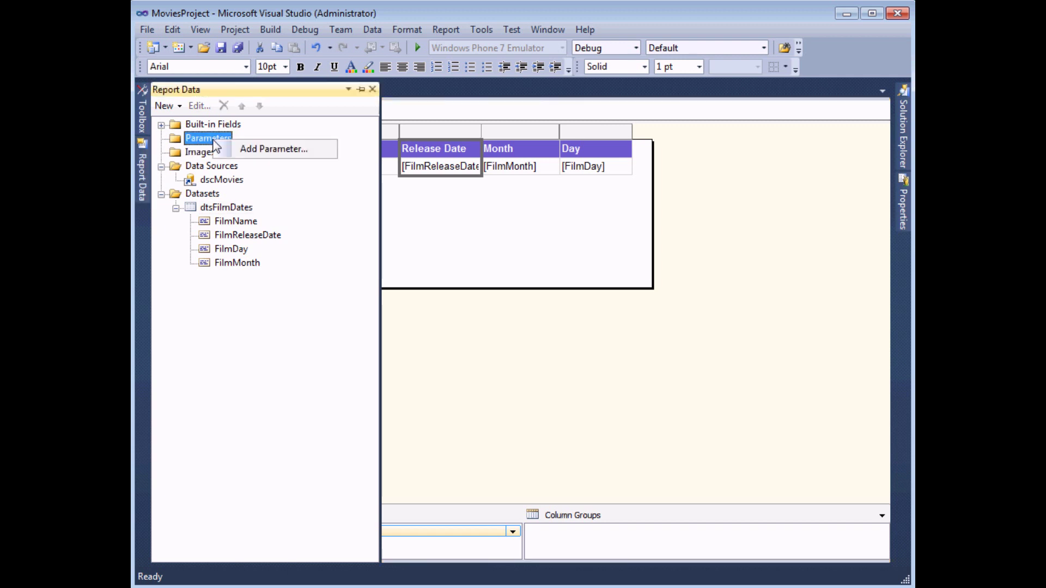
left_click(248, 152)
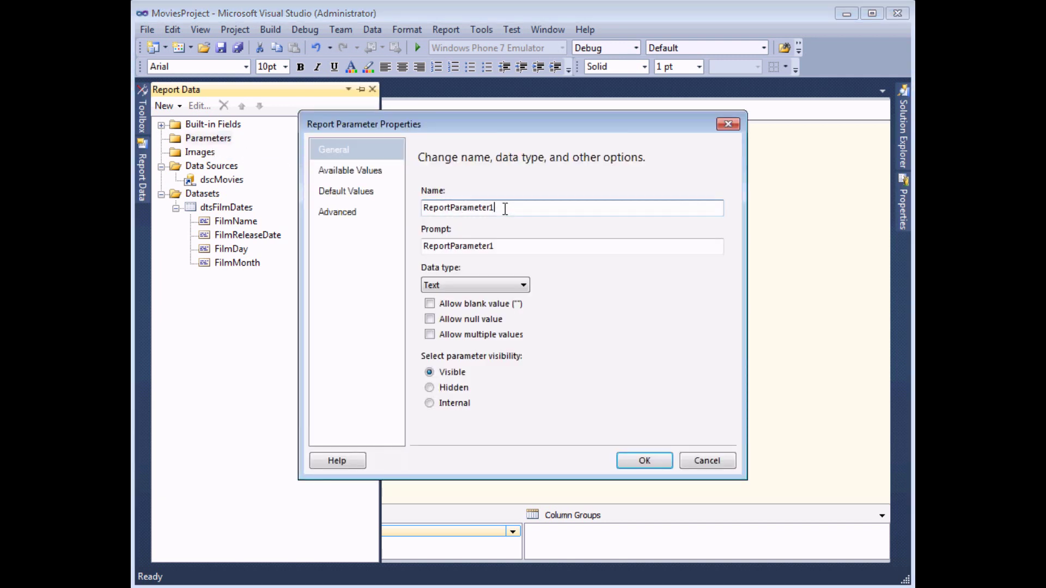
double_click(501, 207)
type("Weekday")
double_click(506, 245)
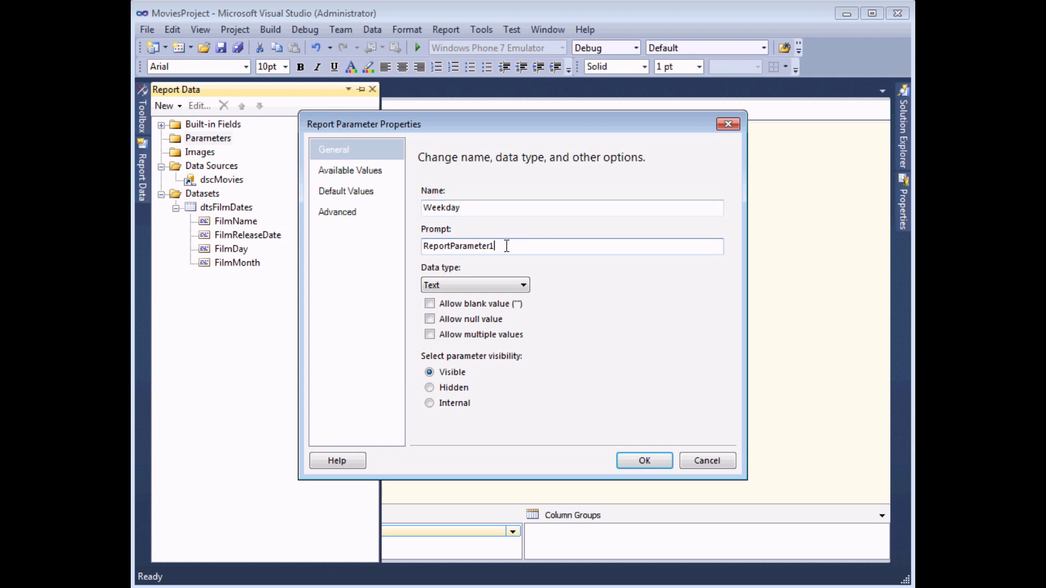
type("Choose a day from the list")
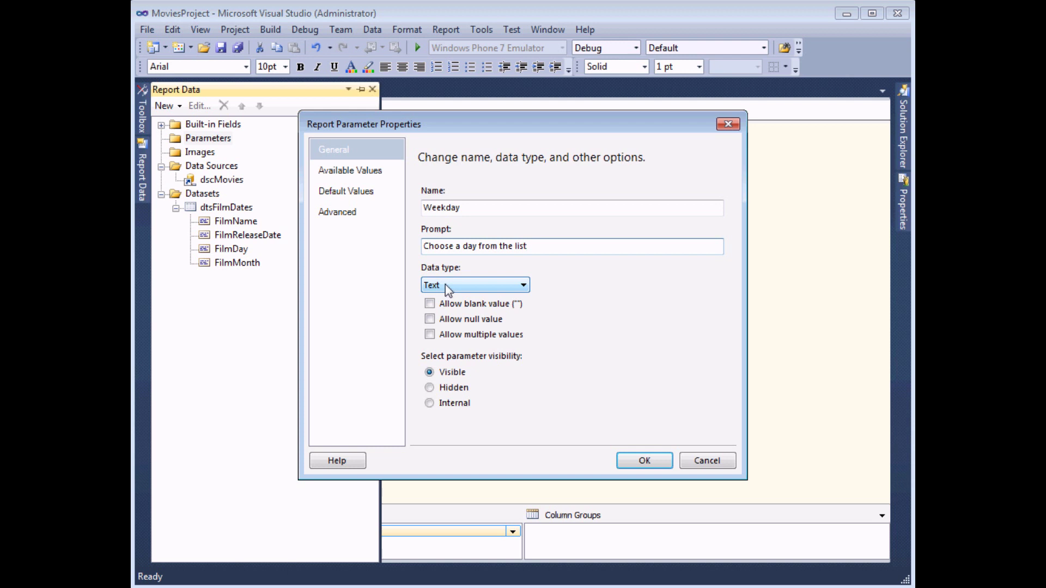
Step: Make the parameter's available values a specified list and add Monday as both label and value
left_click(389, 171)
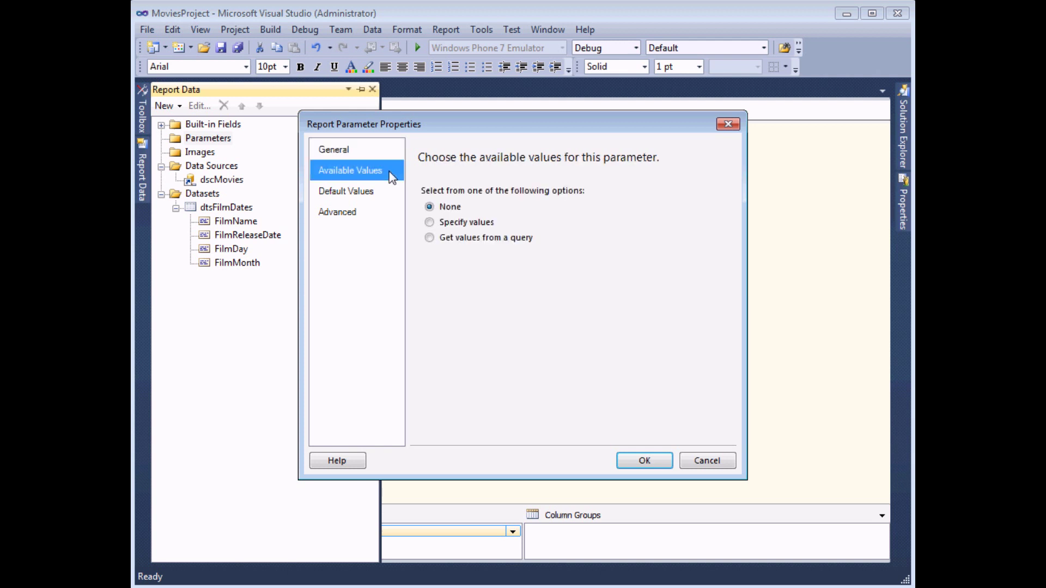
left_click(429, 222)
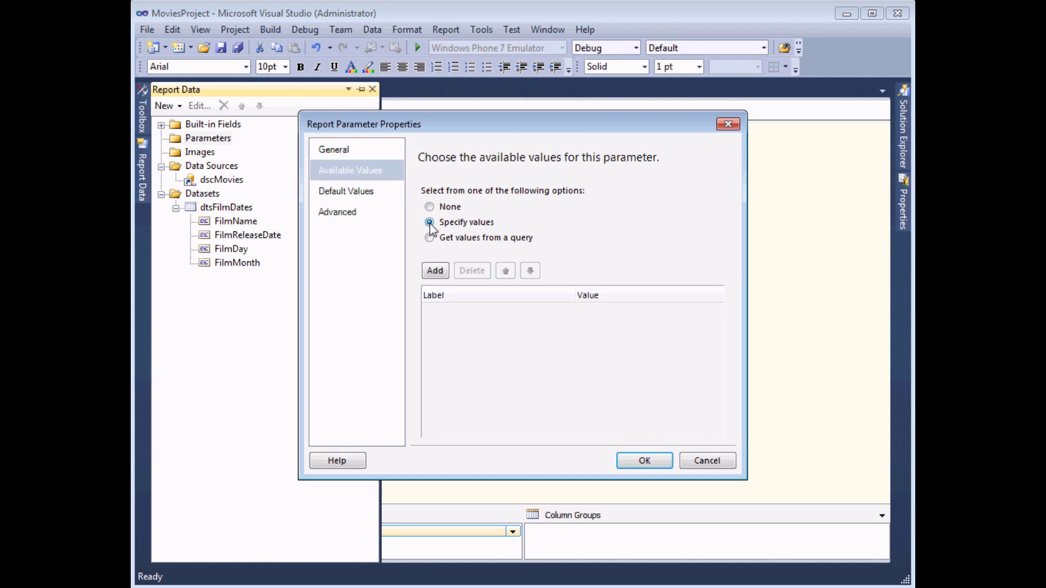
left_click(435, 271)
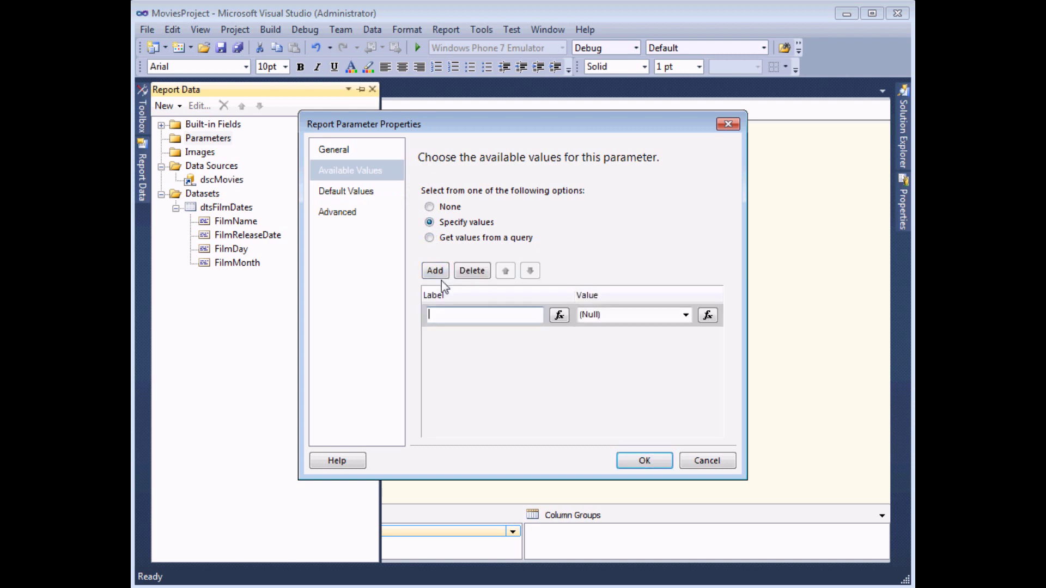
type("Monday")
key("Tab")
key("Tab")
type("Monday")
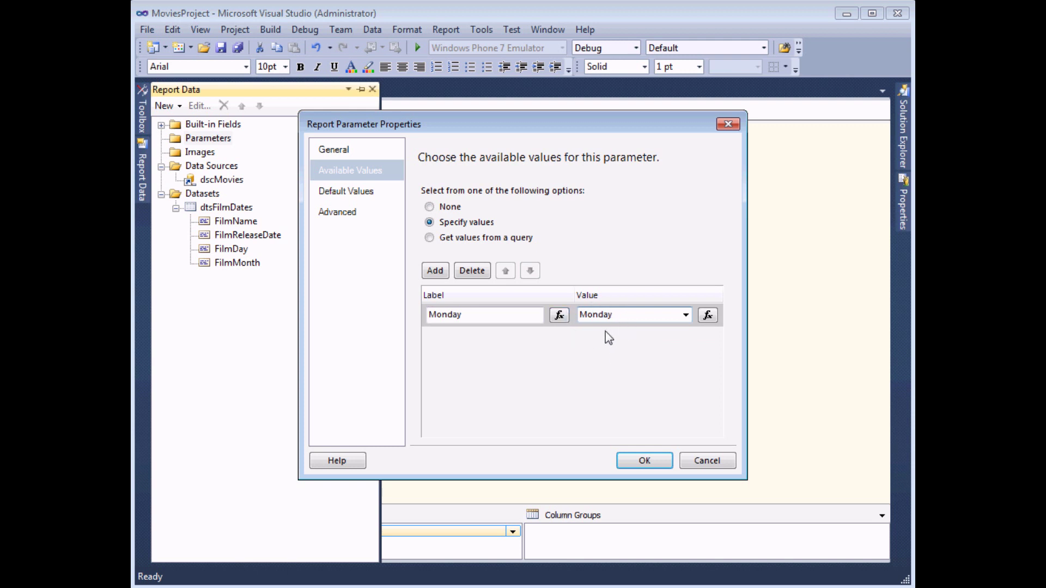
Step: Add a second available value with Tuesday as both label and value
left_click(435, 271)
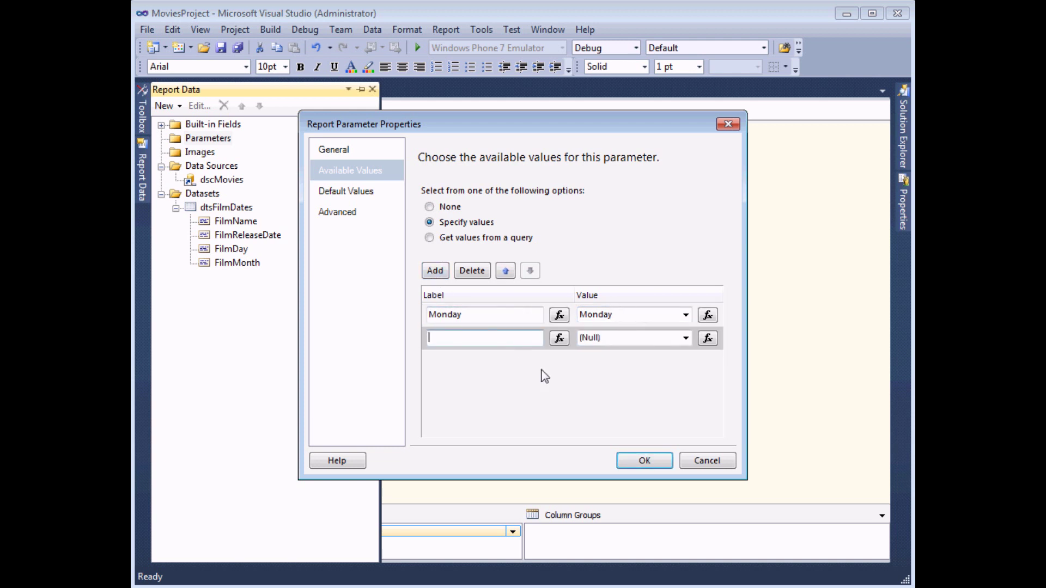
type("Tuesad")
key("BackSpace")
key("BackSpace")
type("day")
key("Tab")
key("Tab")
type("Tuesday")
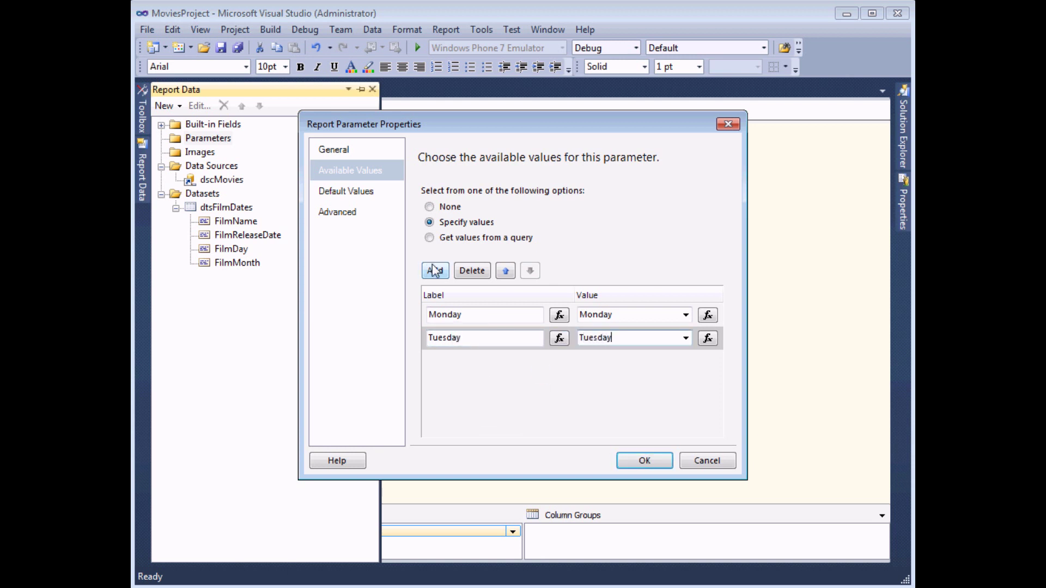
Step: Add a third available value with Wednesday as label and value, and save the parameter
left_click(436, 271)
type("Wednesday")
key("Tab")
key("Tab")
type("Wednesda")
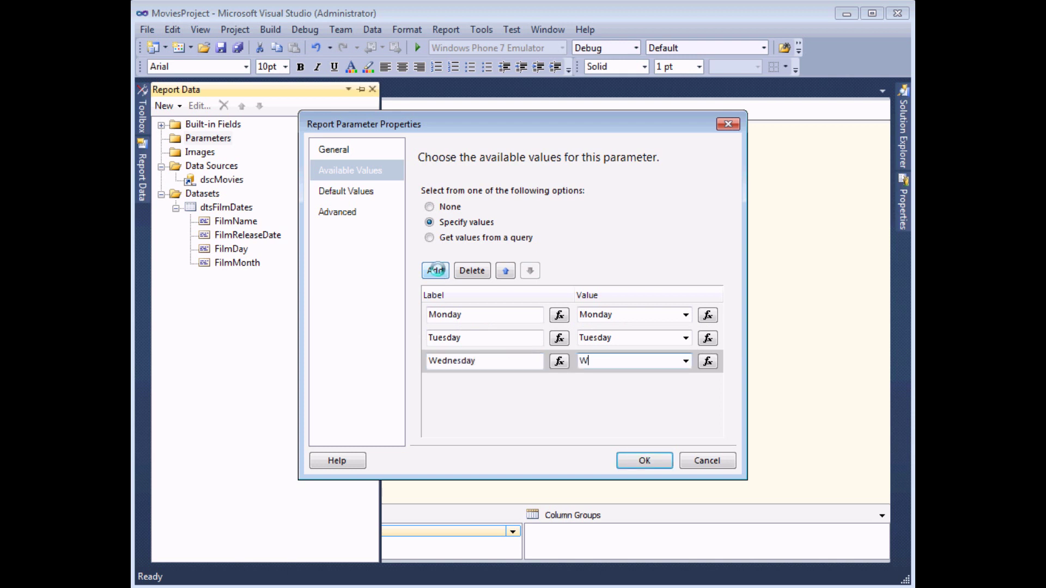
type("y")
left_click(646, 460)
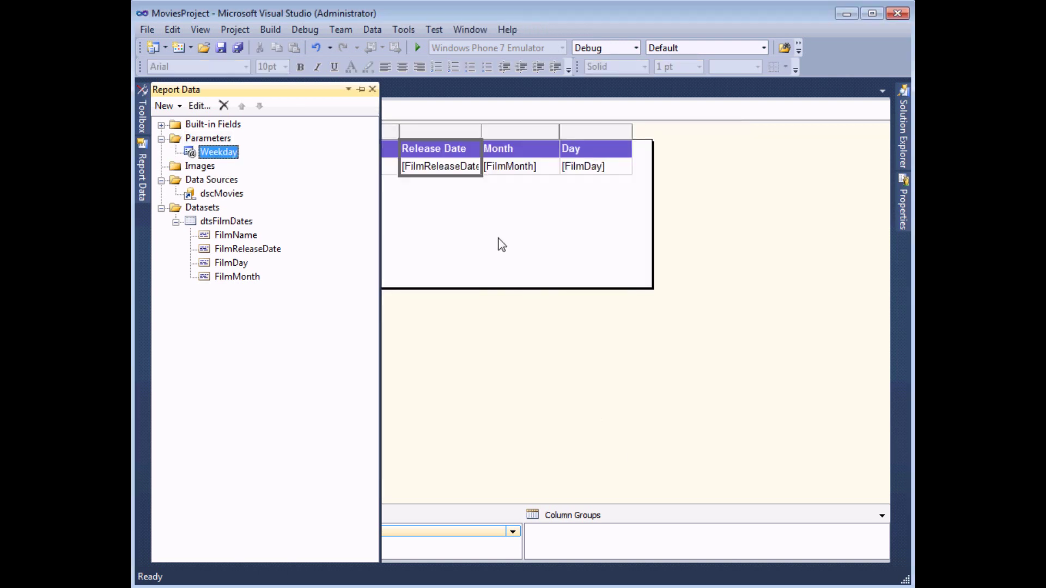
Step: Preview the report and check the choices offered in the day parameter's drop-down list
left_click(500, 245)
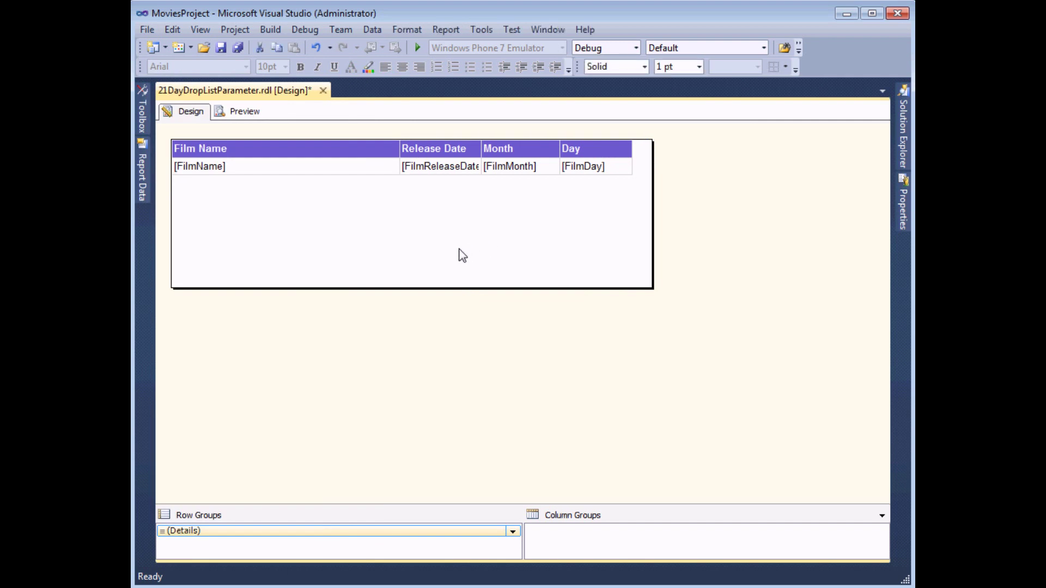
left_click(248, 112)
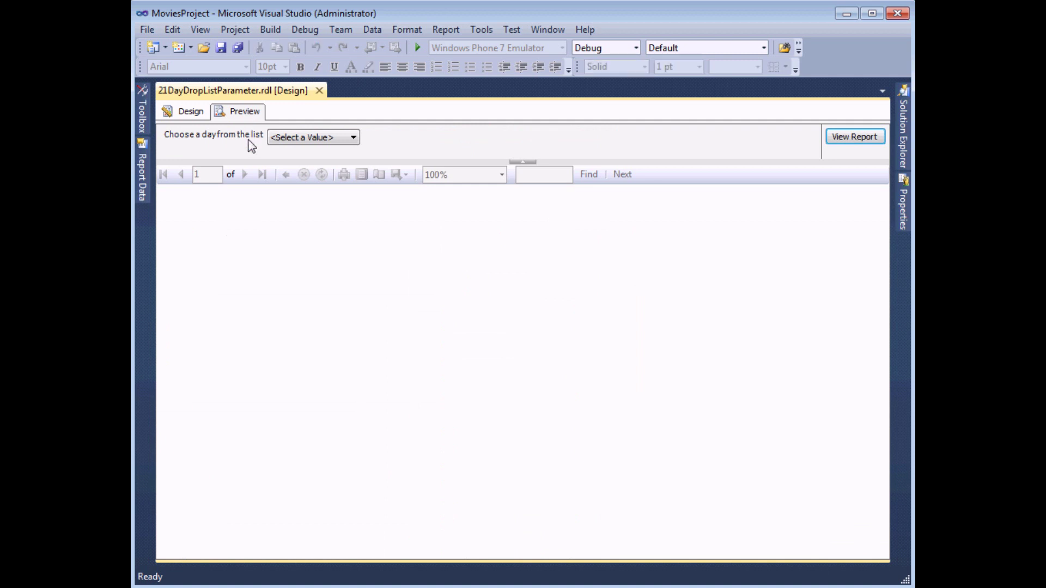
left_click(350, 140)
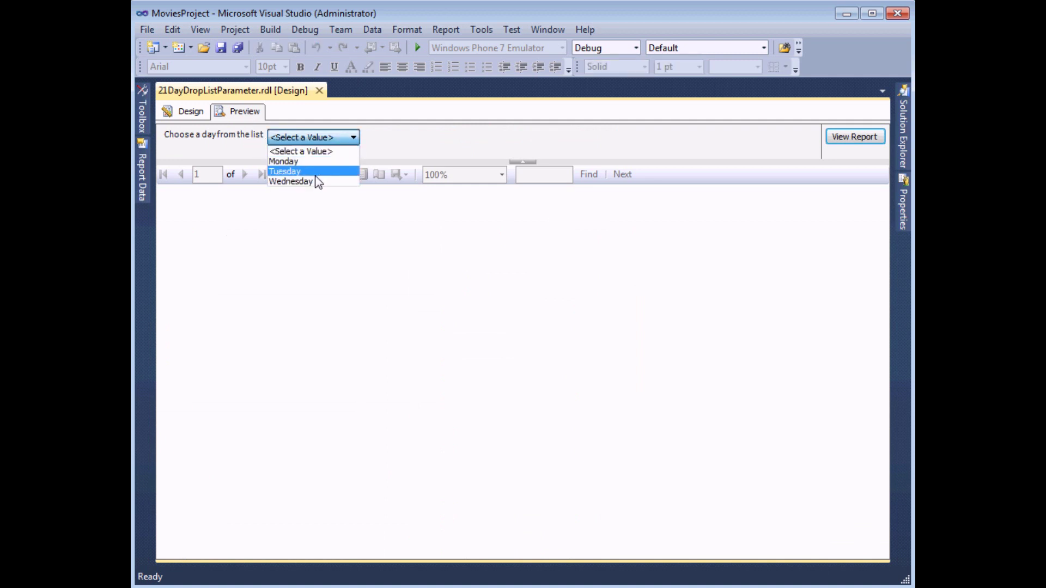
left_click(185, 114)
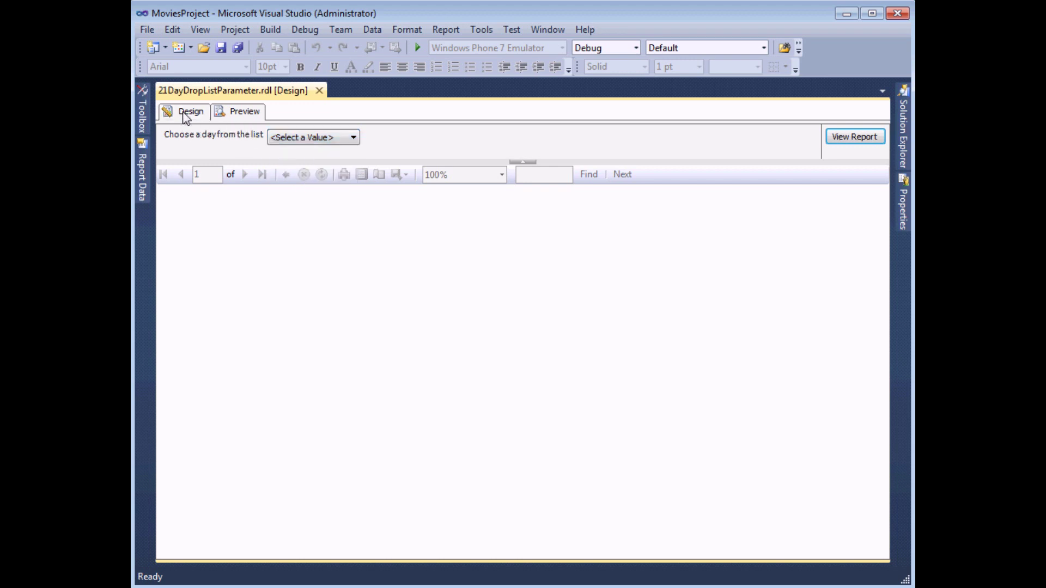
Step: Add a filter to the dtsFilmDates dataset with [FilmDay] as its expression
left_click(185, 114)
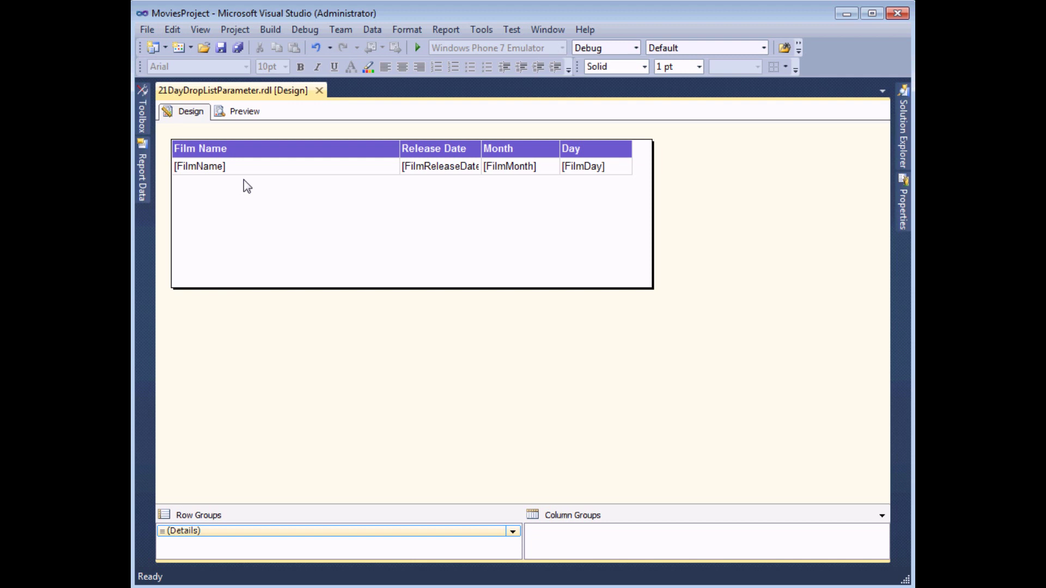
left_click(144, 185)
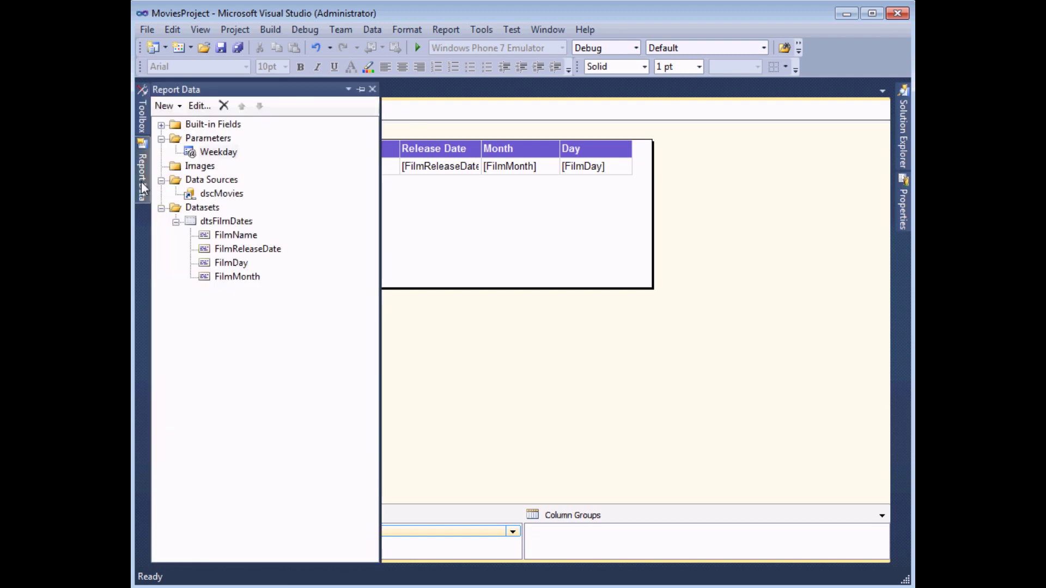
right_click(220, 223)
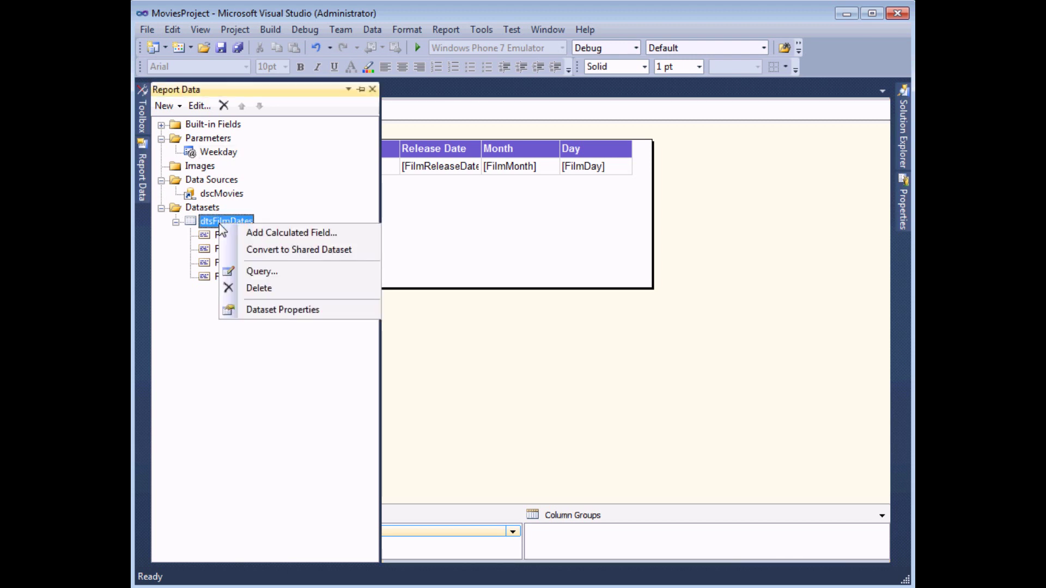
left_click(326, 310)
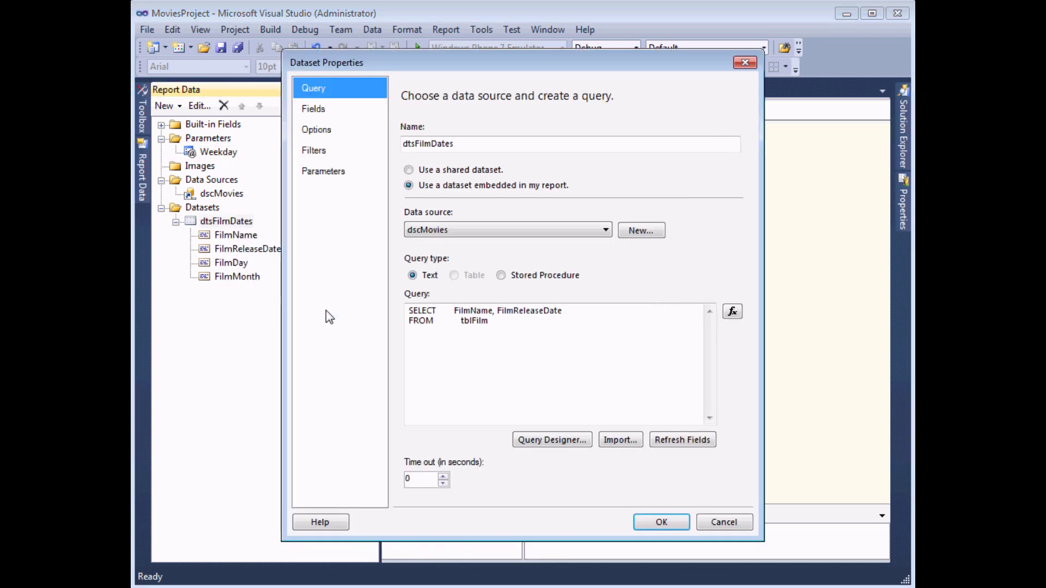
left_click(333, 155)
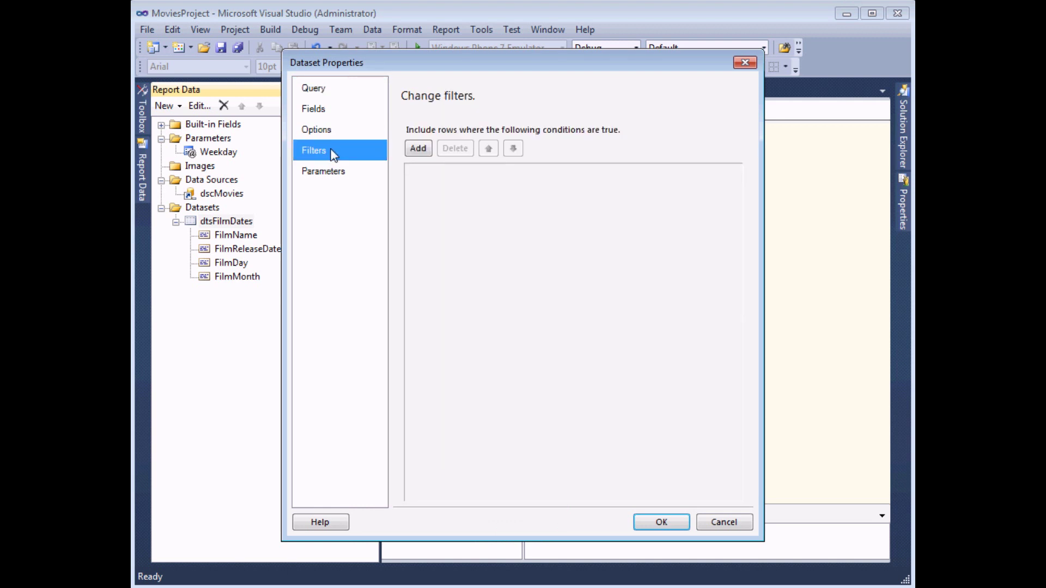
left_click(419, 149)
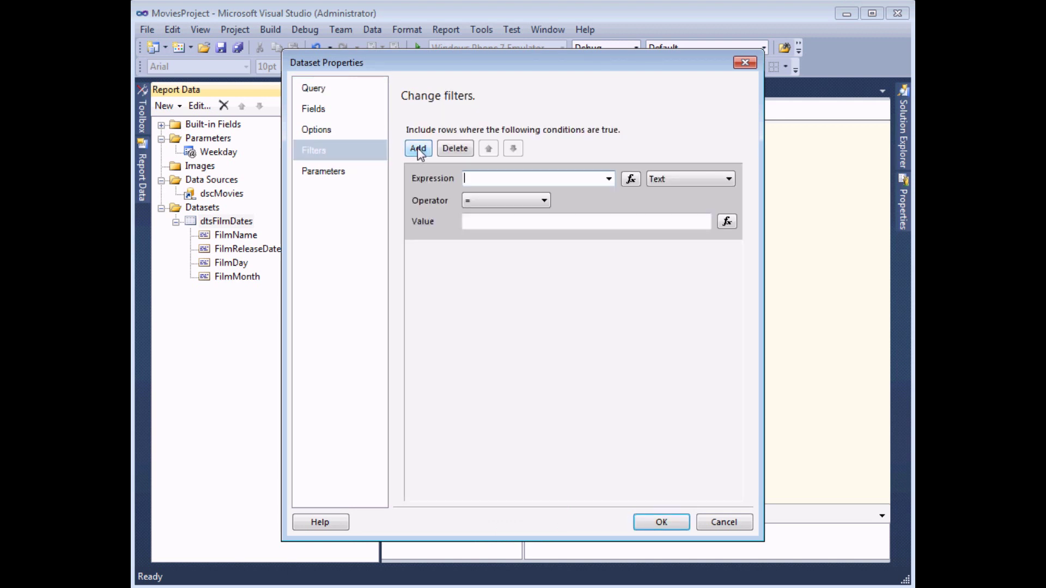
left_click(609, 180)
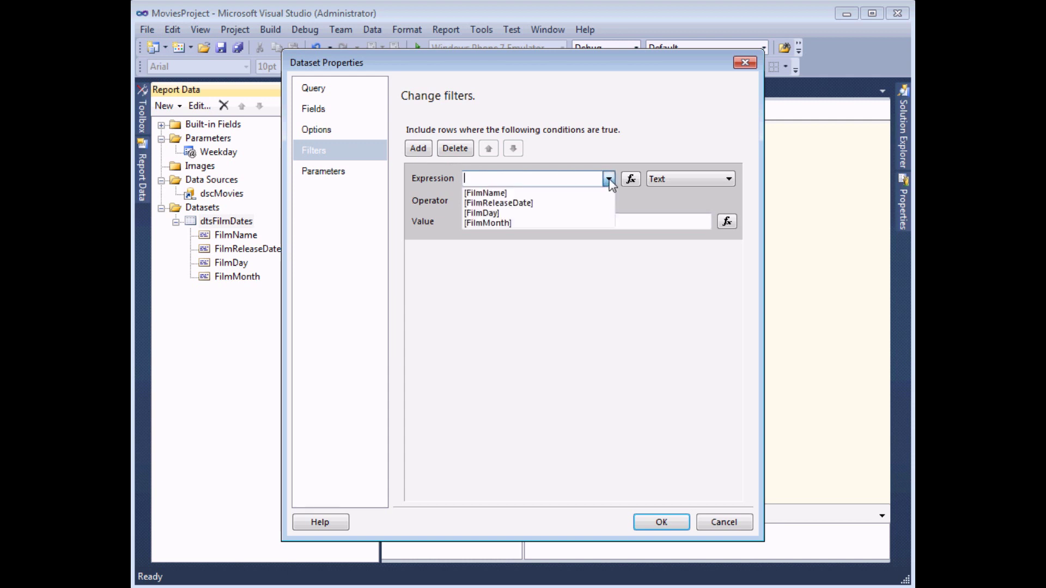
left_click(484, 214)
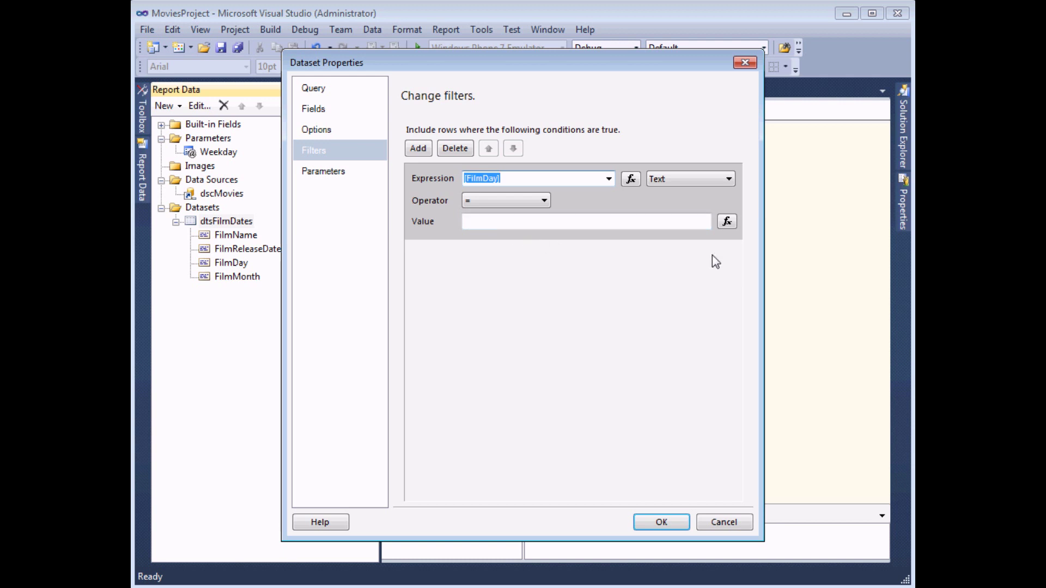
Step: Set the filter's value to the expression =Parameters!Weekday.Value and apply the dataset changes
left_click(727, 223)
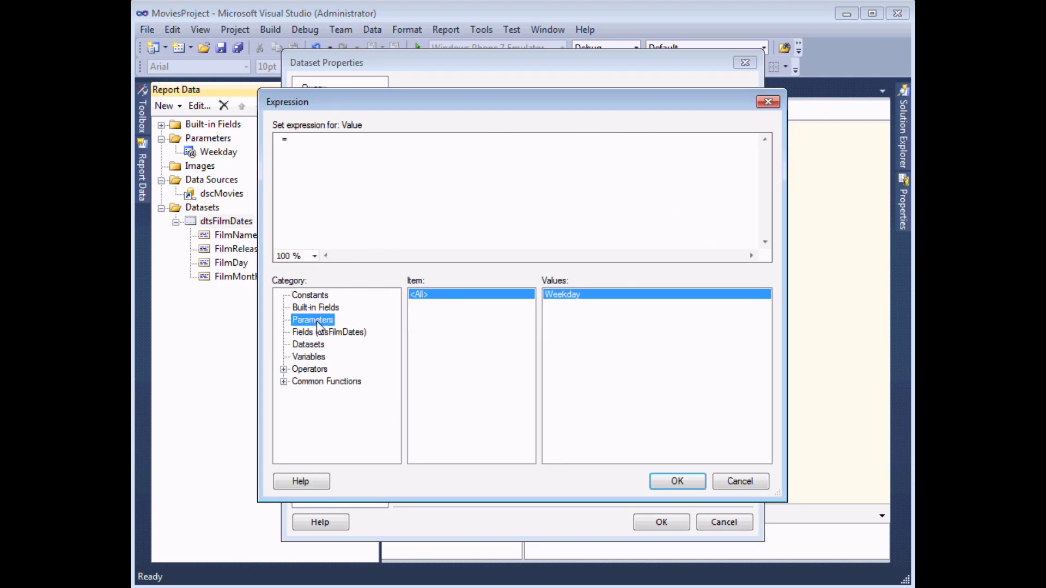
double_click(568, 296)
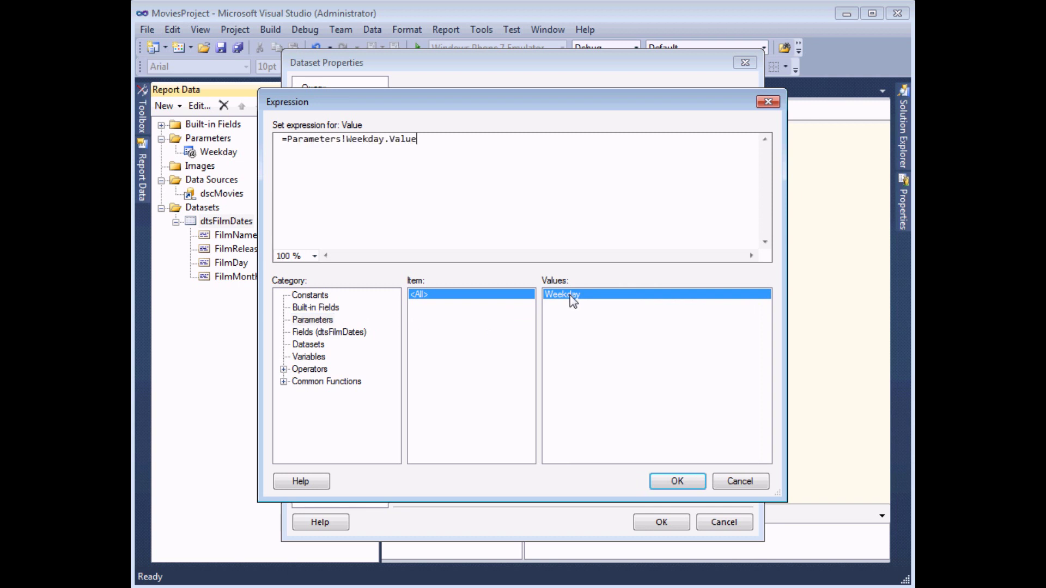
left_click(667, 482)
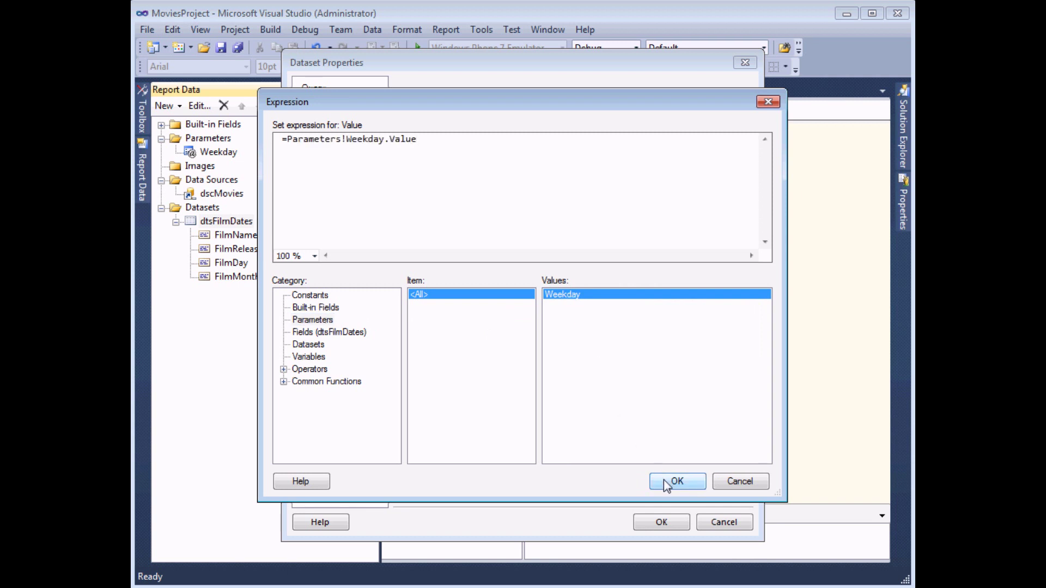
left_click(660, 524)
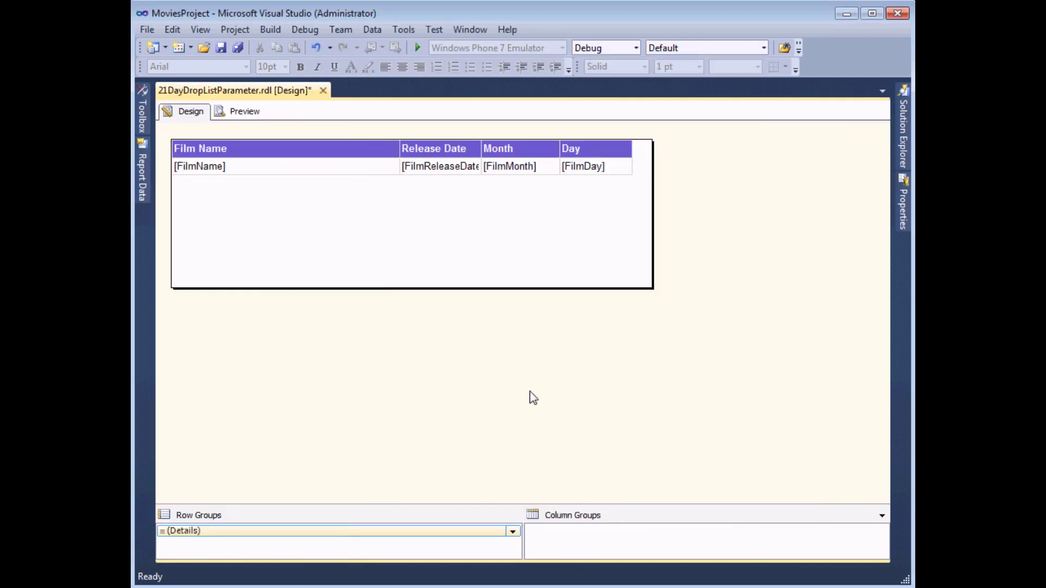
Step: Preview the report with Wednesday chosen as the day
left_click(242, 113)
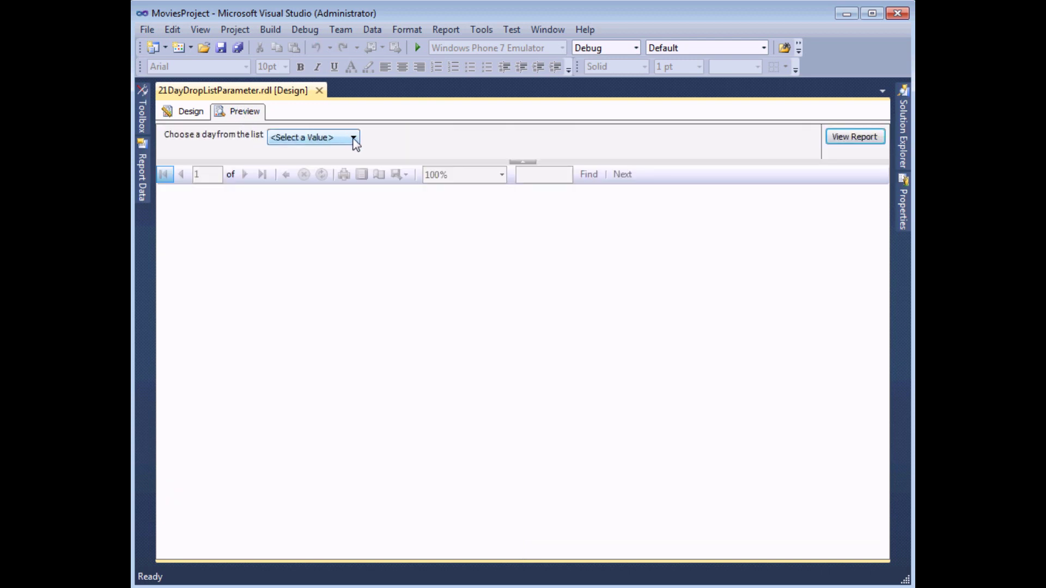
left_click(353, 138)
left_click(314, 182)
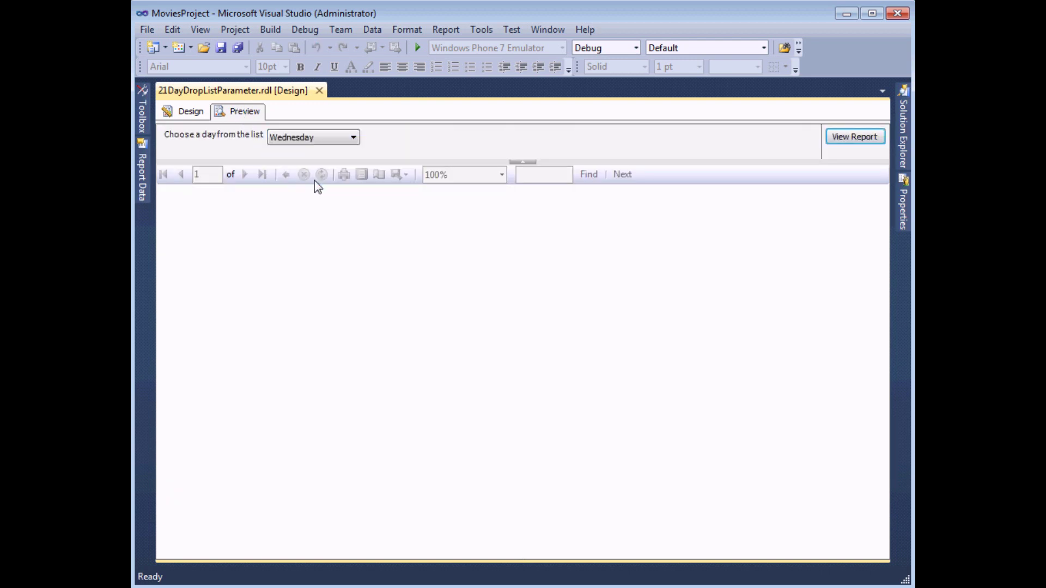
left_click(843, 139)
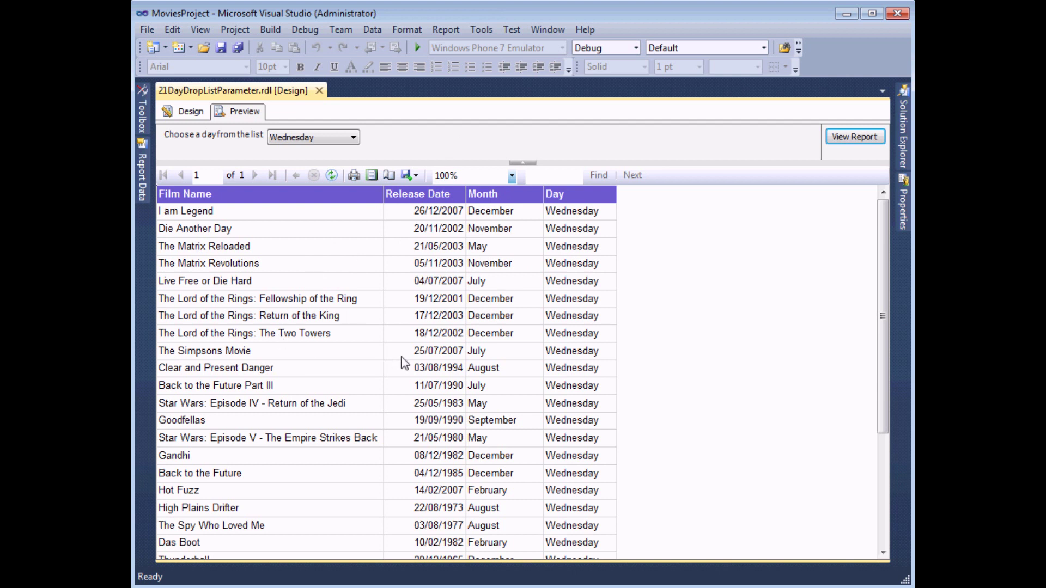
Step: Add a report parameter named Month with the prompt "Select a month" in the report design
left_click(187, 112)
mouse_move(143, 170)
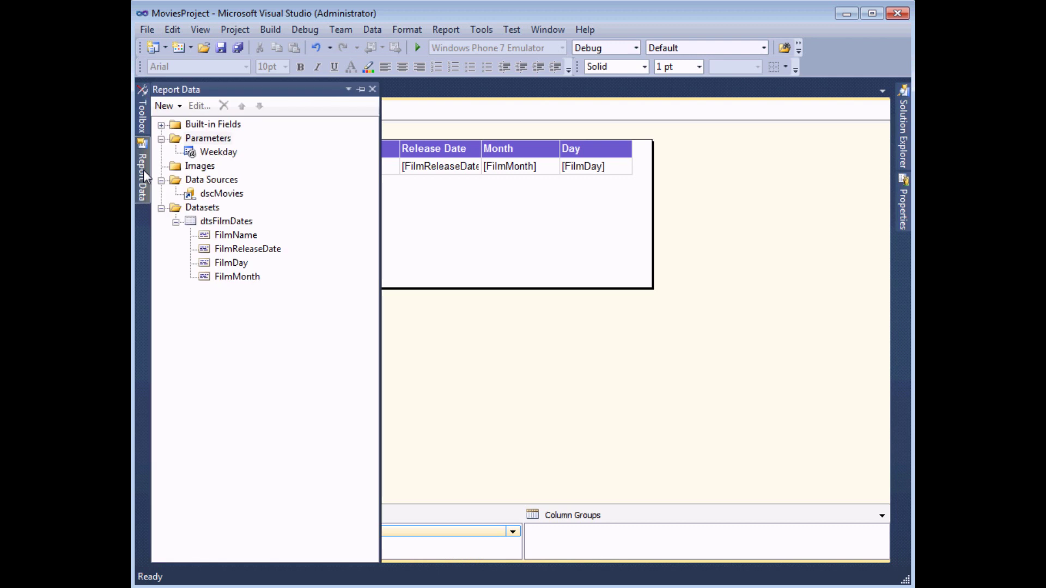
right_click(210, 140)
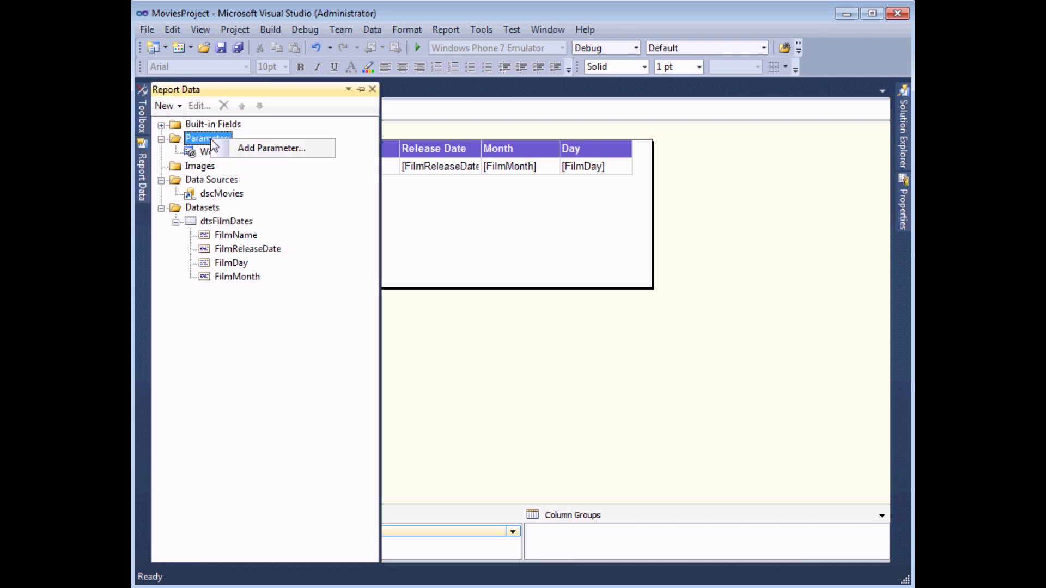
left_click(240, 150)
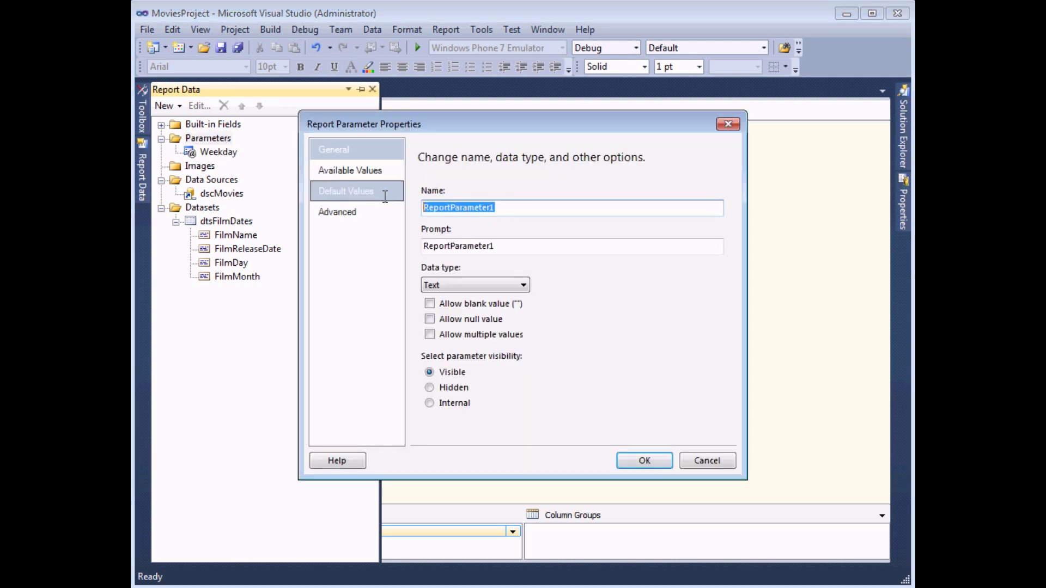
type("Month")
key("Tab")
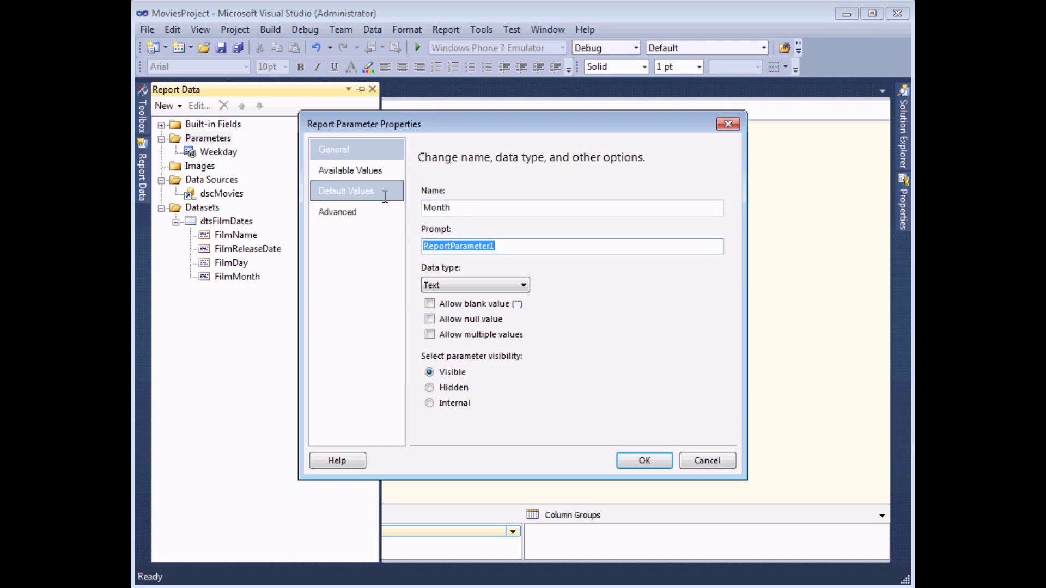
type("Select a month")
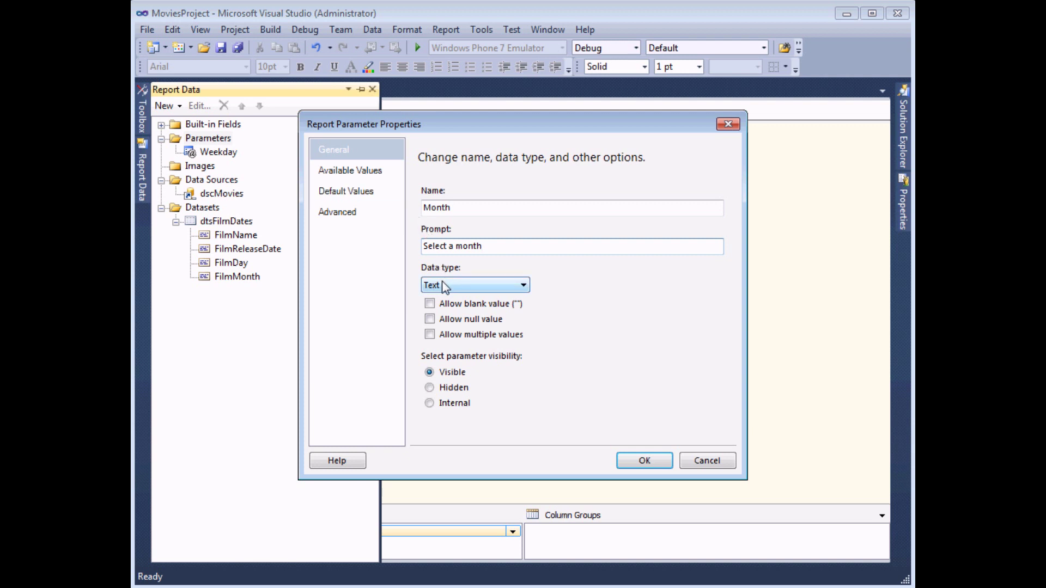
Step: Specify January through December as the Month parameter's available values, using each month name as both label and value, and apply the parameter
left_click(370, 170)
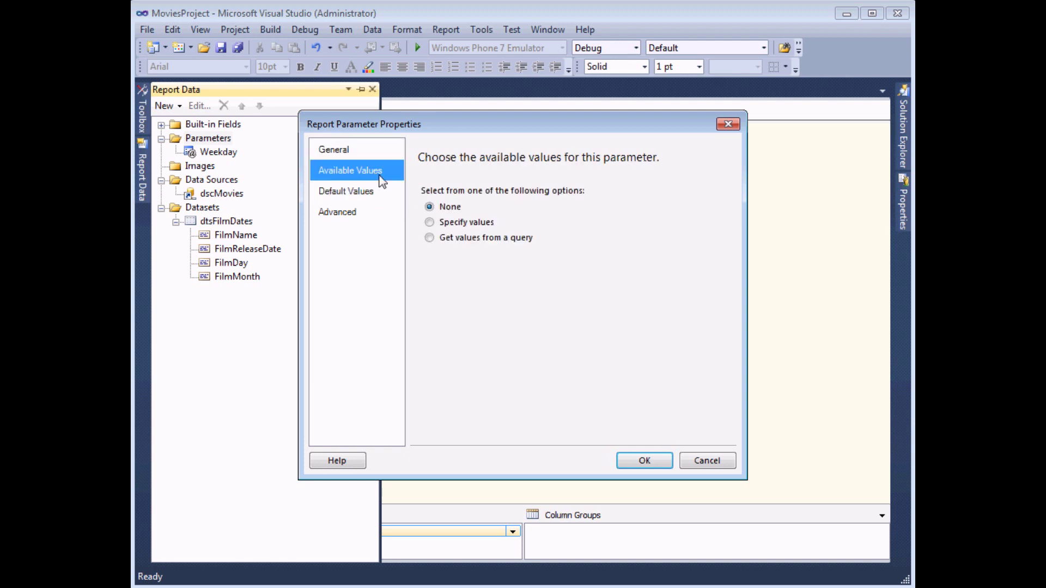
left_click(435, 223)
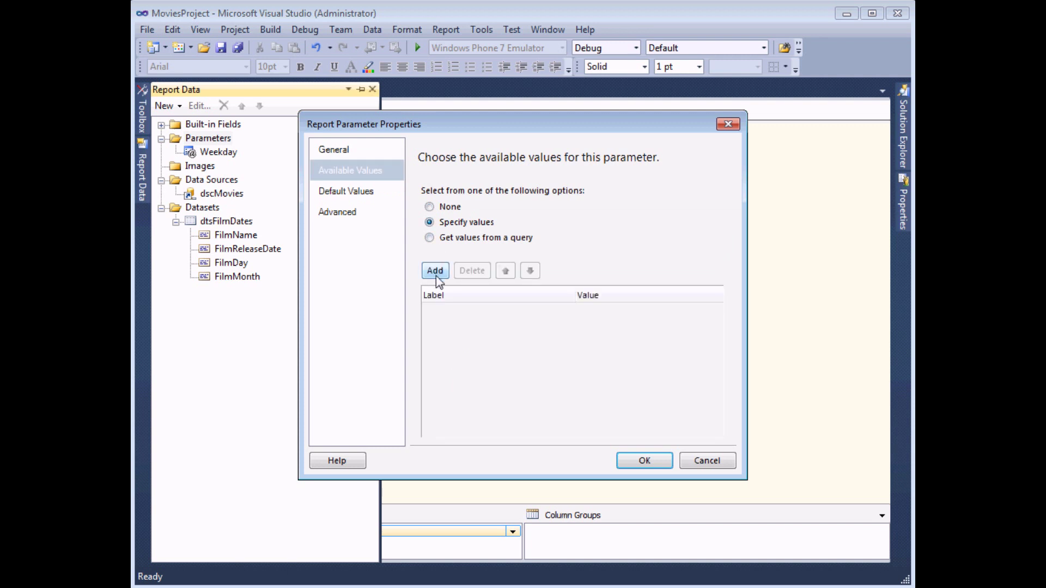
left_click(436, 274)
type("january")
key("Tab")
key("Tab")
type("January")
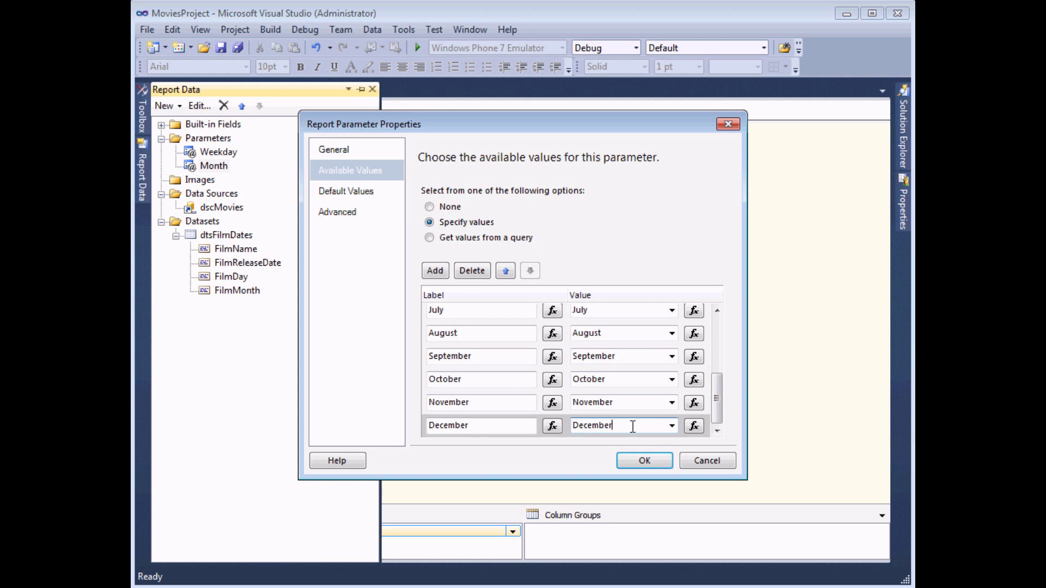
left_click(636, 461)
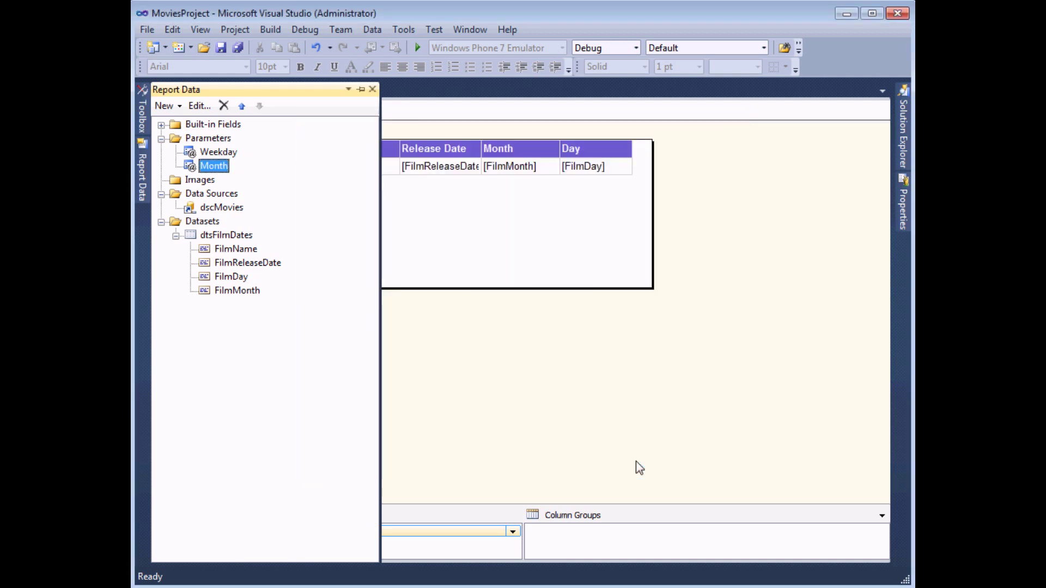
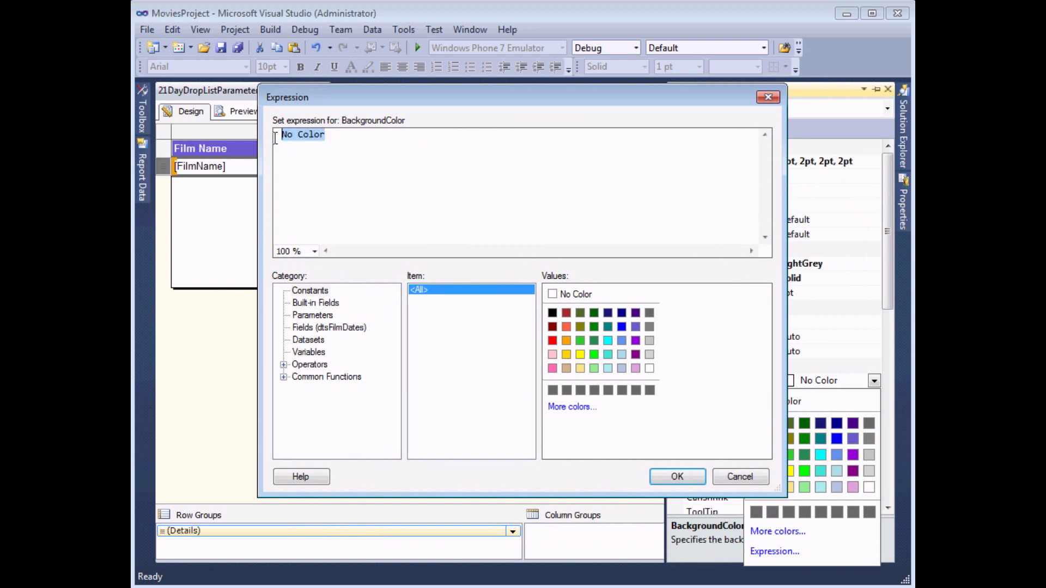
Step: Replace the details row's BackgroundColor expression with the opening condition =IIF(Fields!FilmMonth.Value=Parameters!Month.Value
key("Delete")
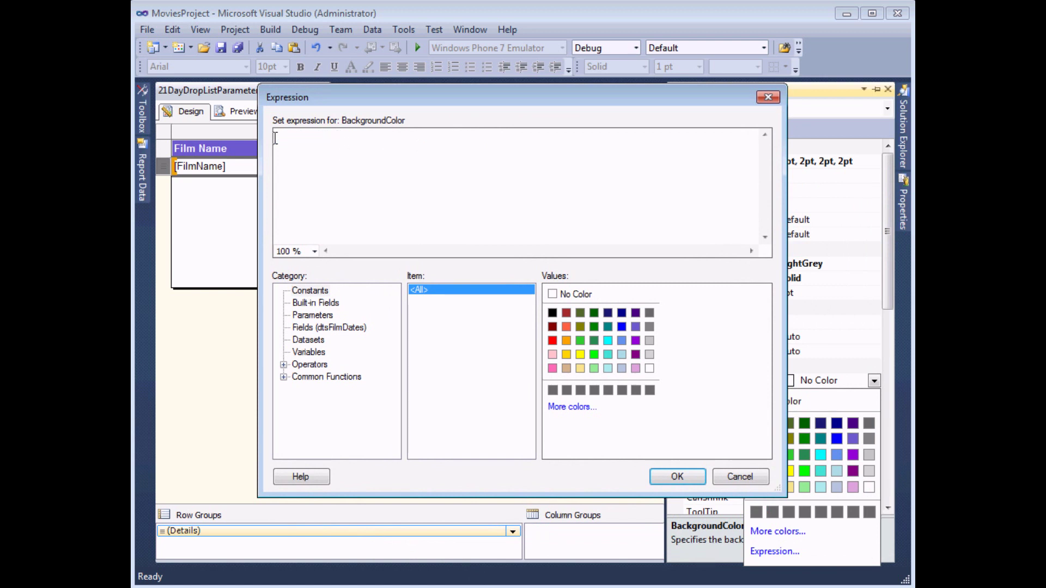
type("=IIF(")
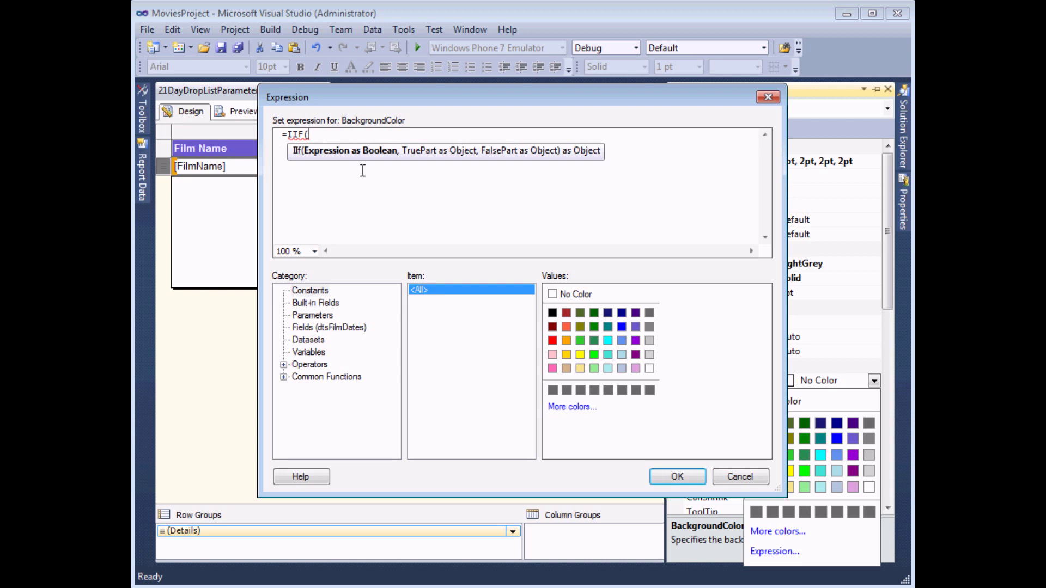
left_click(345, 328)
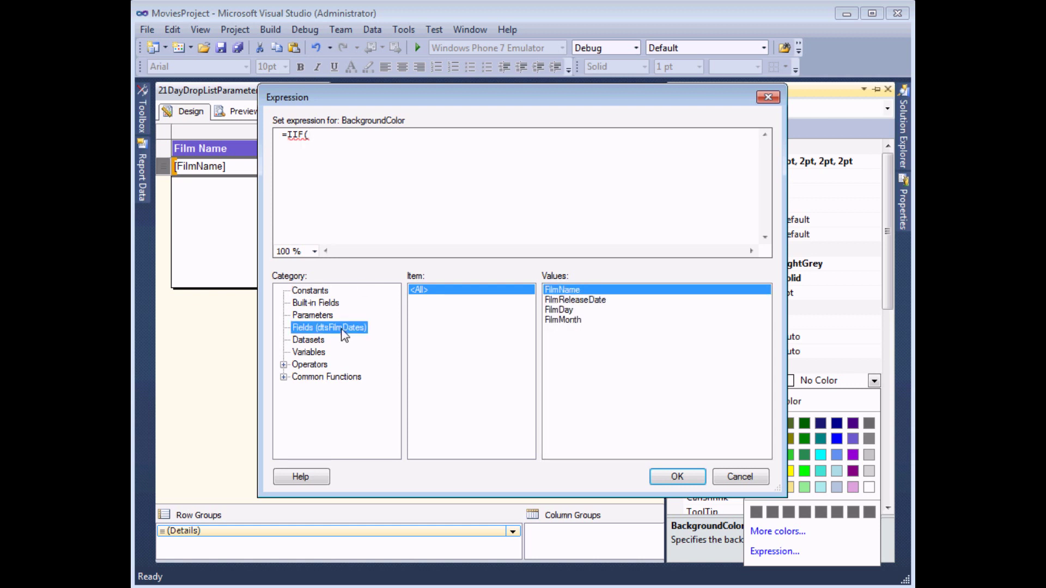
double_click(569, 322)
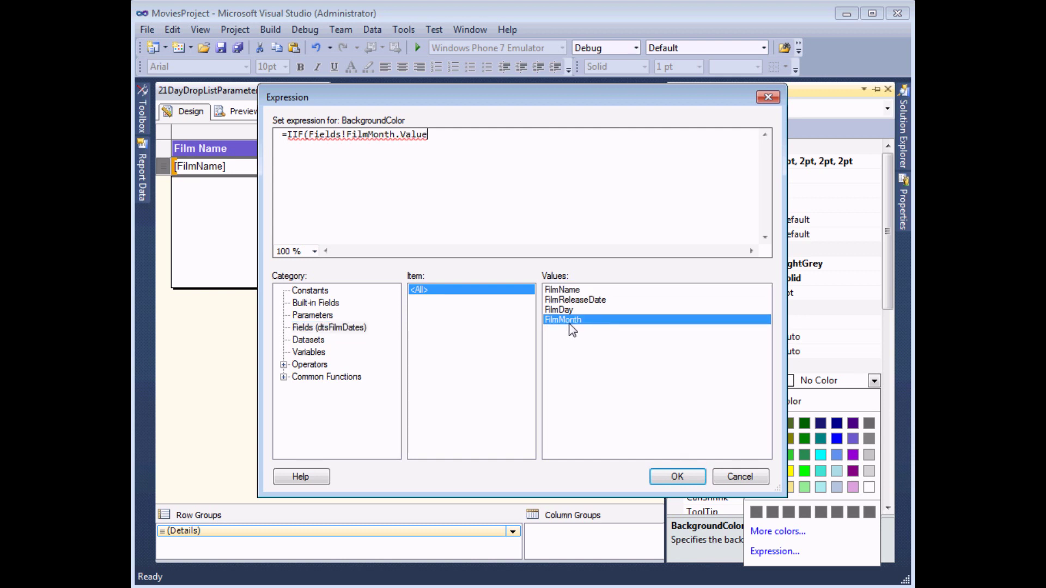
type("=")
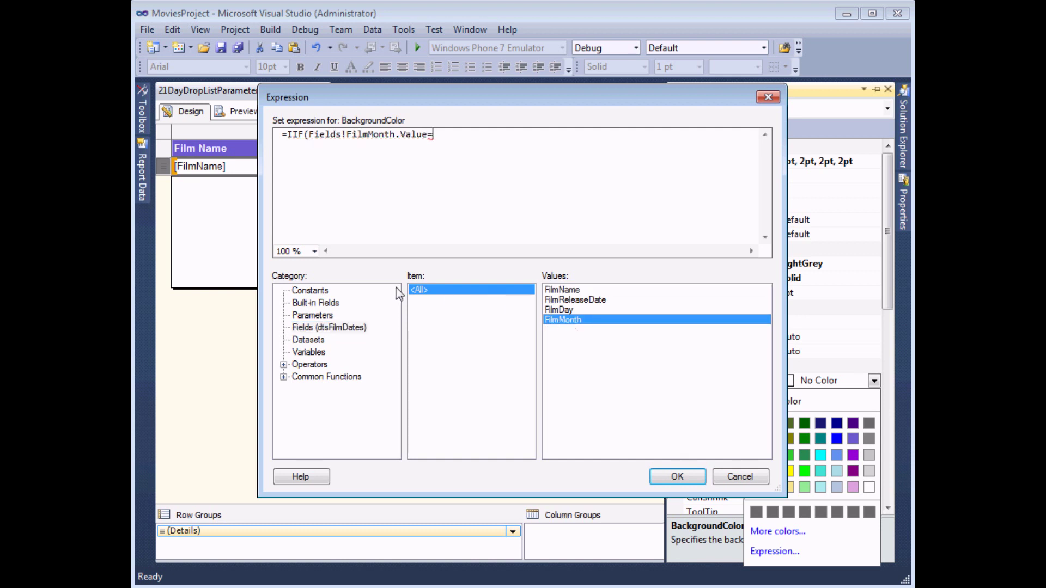
left_click(310, 316)
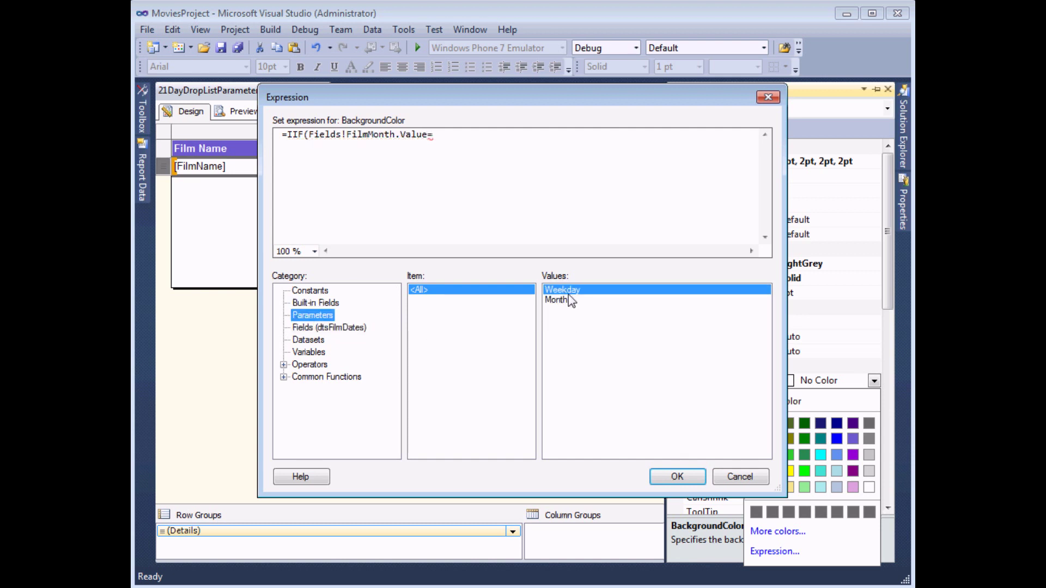
double_click(561, 303)
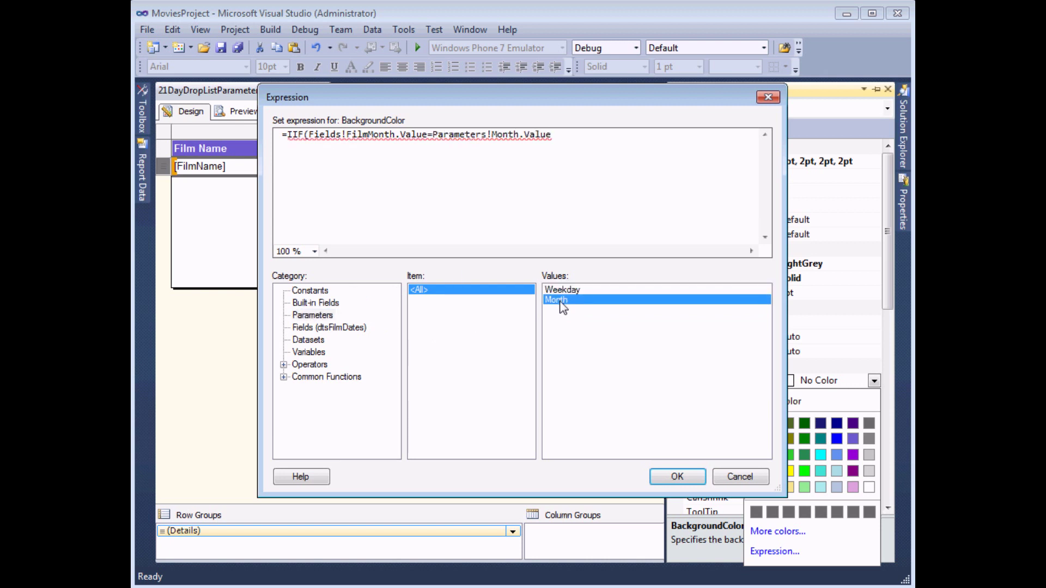
Step: Complete the background colour expression with "Plum" for a matching month and "White" otherwise, and apply it
type(",")
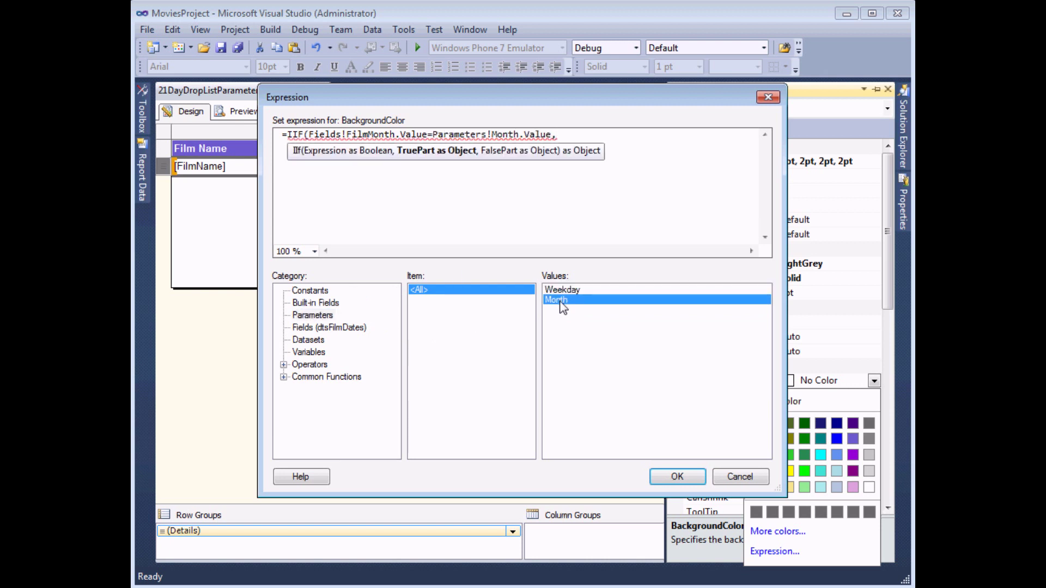
left_click(309, 293)
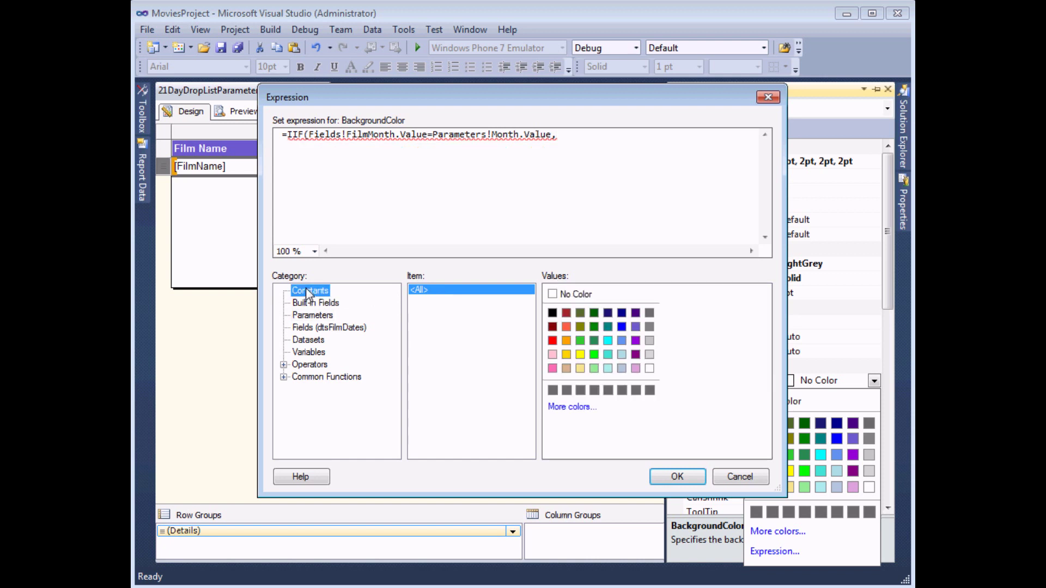
double_click(635, 369)
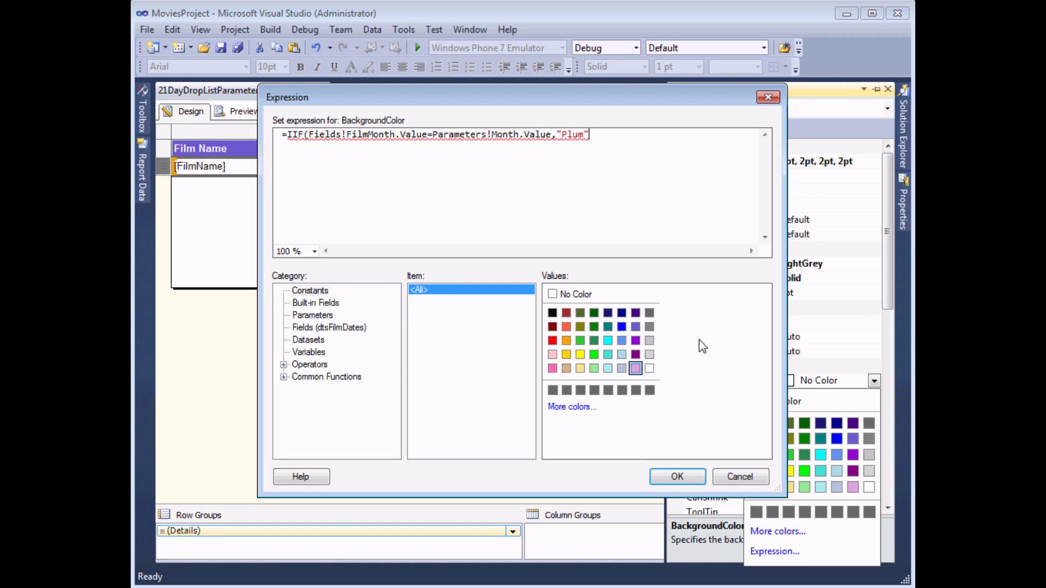
type(",")
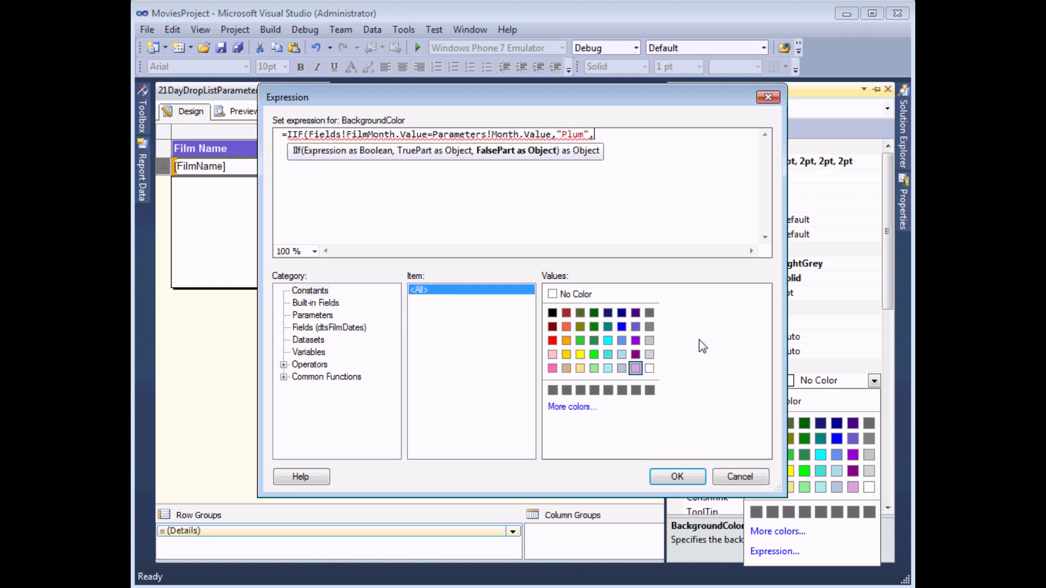
double_click(648, 368)
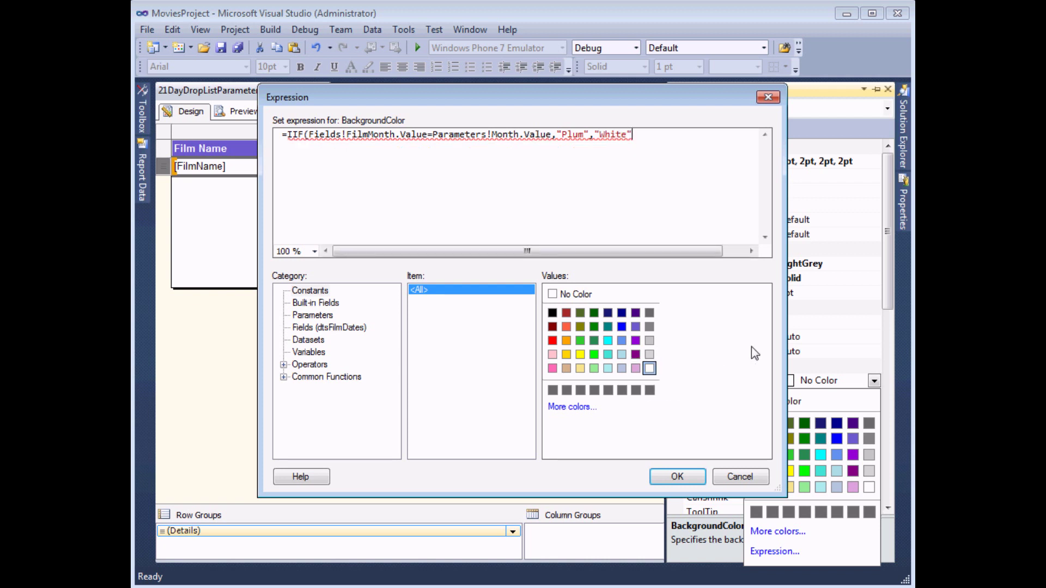
type(")")
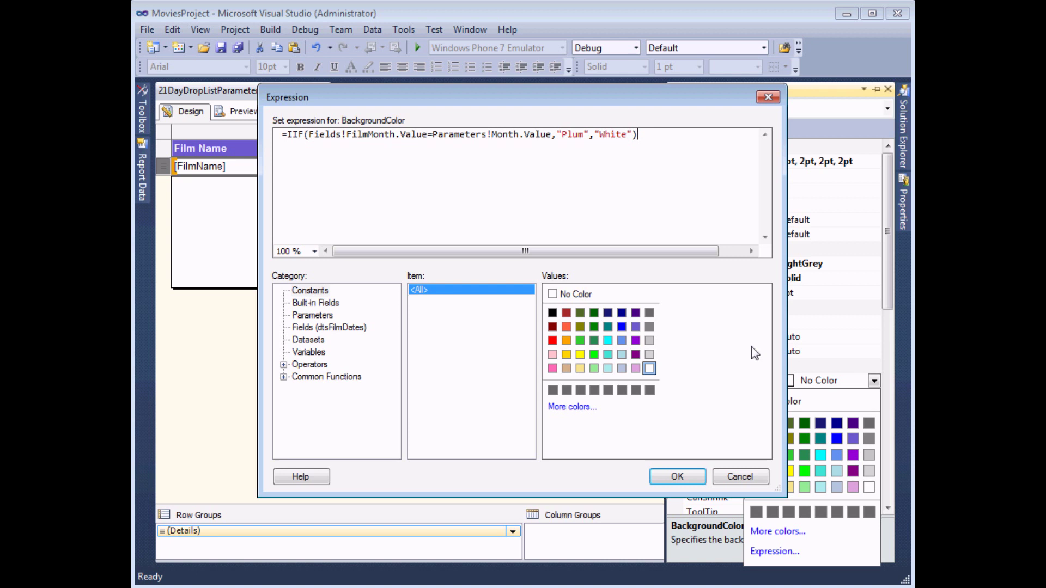
left_click(671, 482)
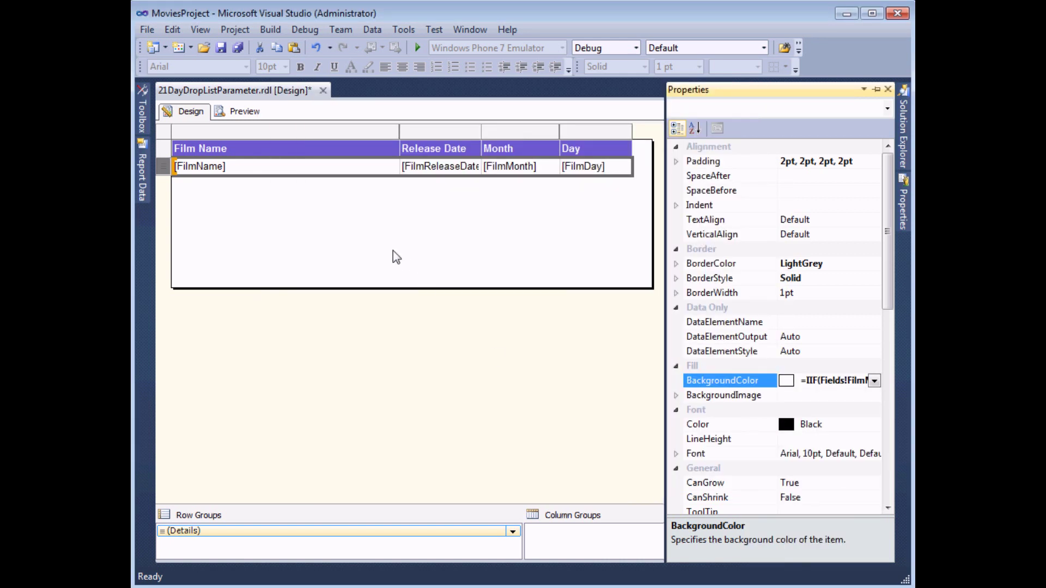
left_click(394, 250)
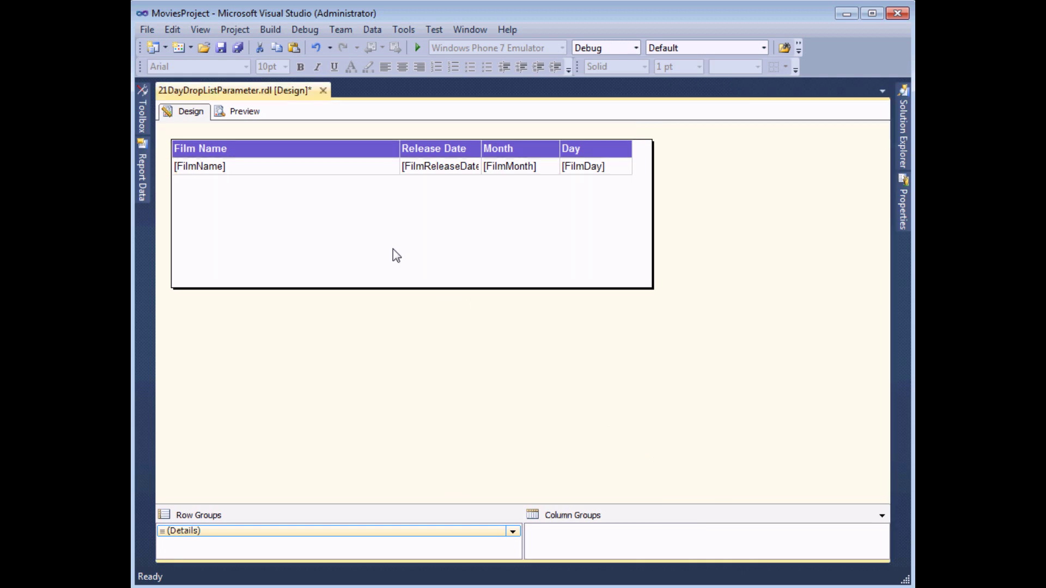
Step: Preview the report with Wednesday as the day and May as the month
left_click(245, 112)
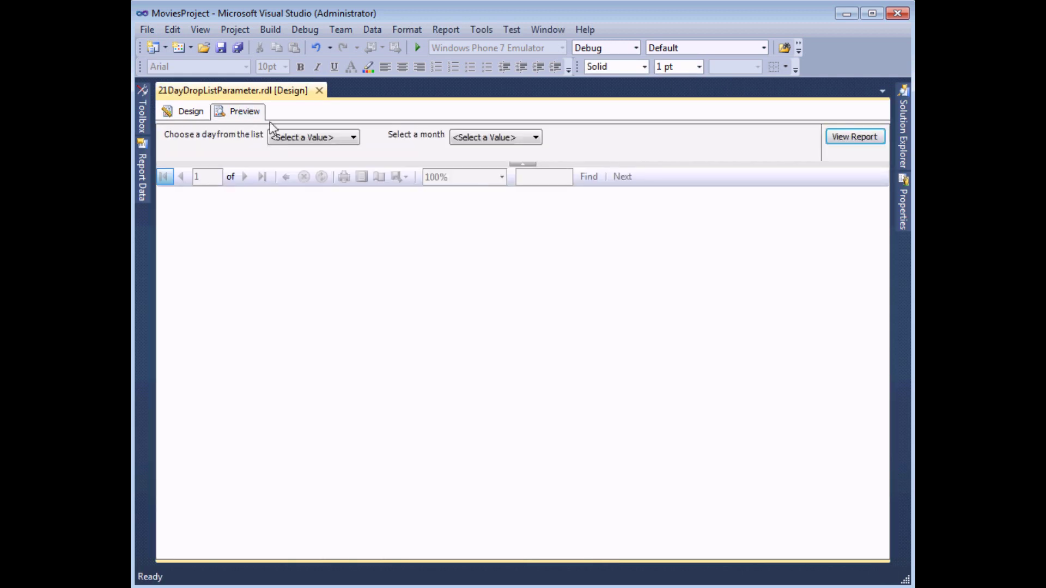
left_click(354, 137)
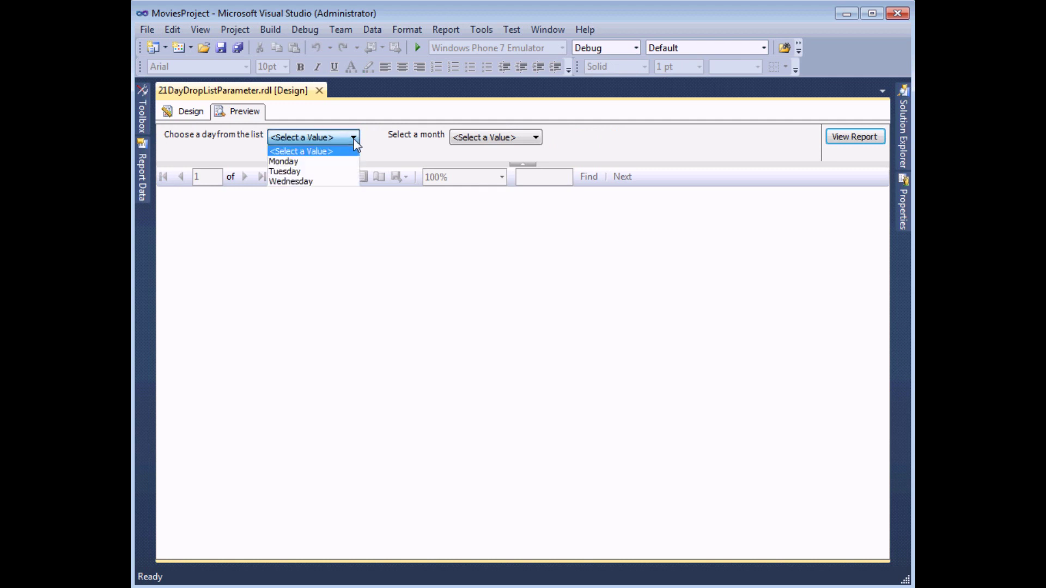
left_click(312, 181)
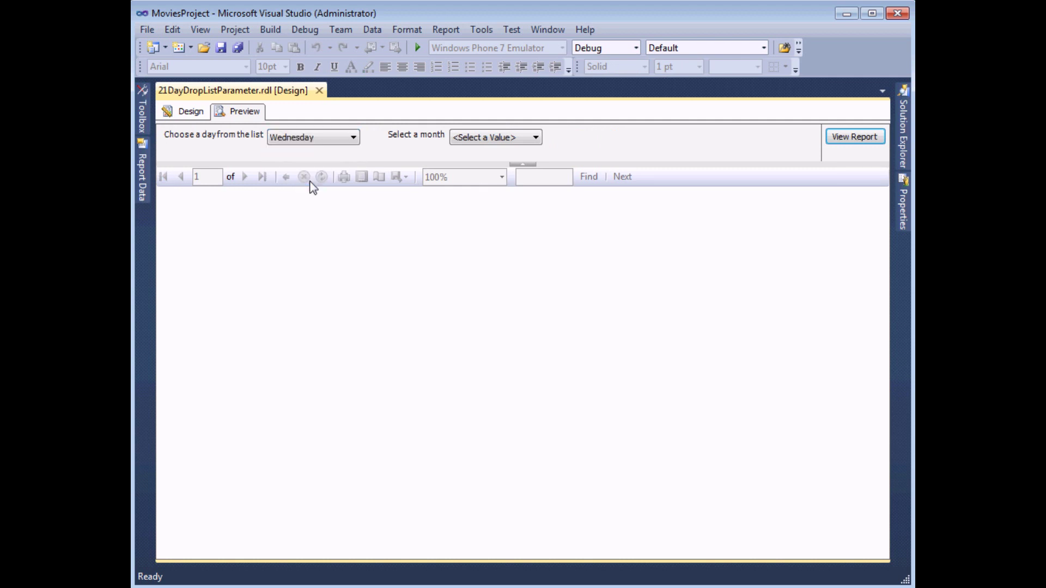
left_click(537, 137)
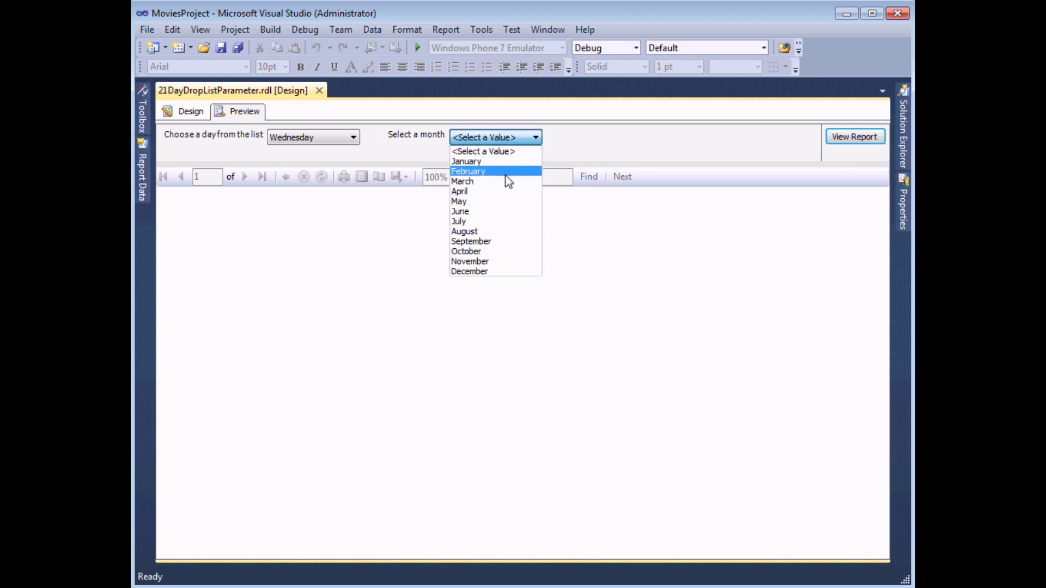
left_click(482, 202)
left_click(838, 136)
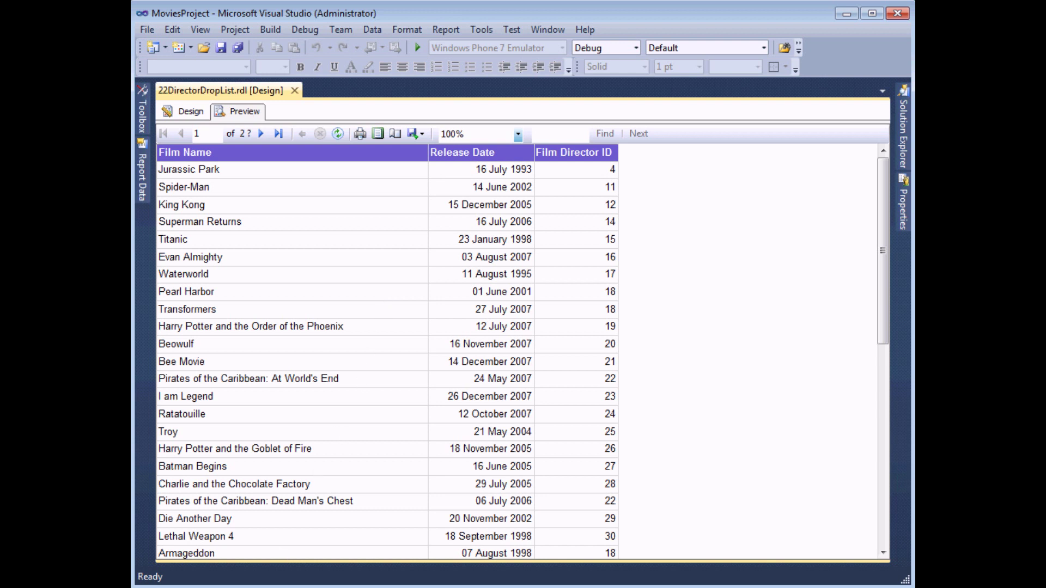
Step: Switch to SQL Server Management Studio and examine the tblDirector and tblFilm relationship diagram and the data in both tables
mouse_move(313, 587)
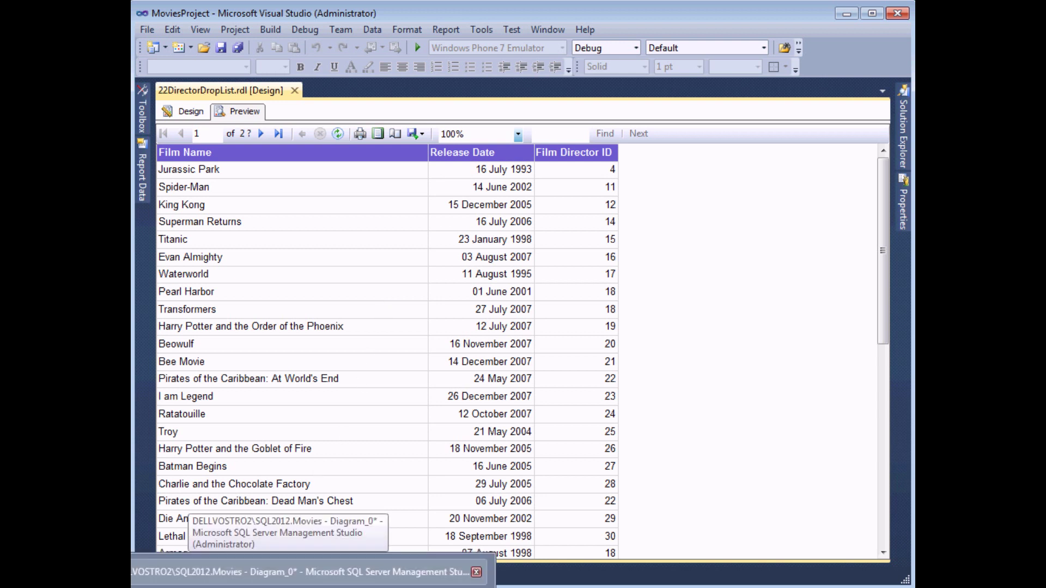
left_click(305, 572)
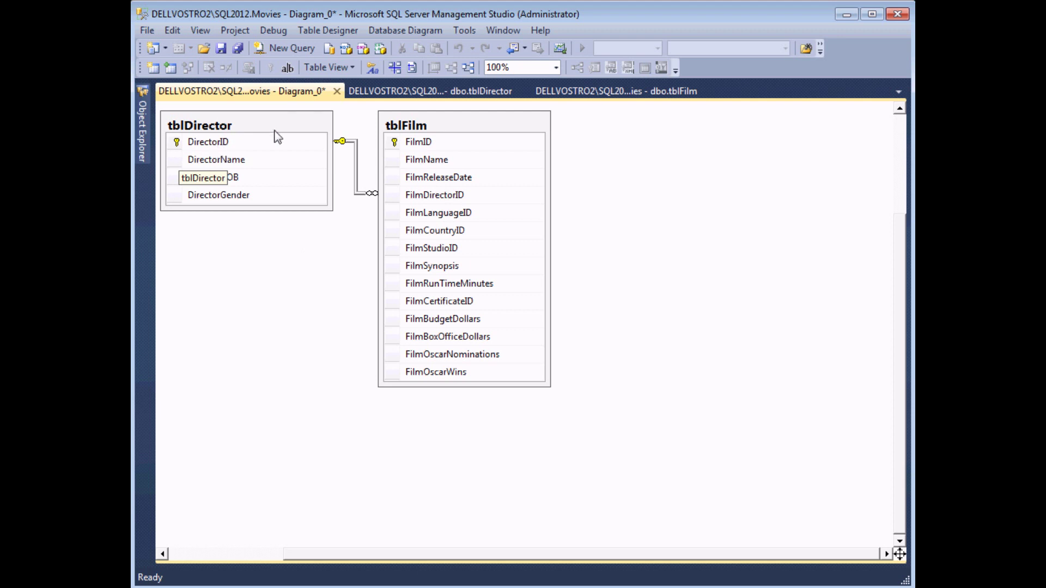
left_click(417, 97)
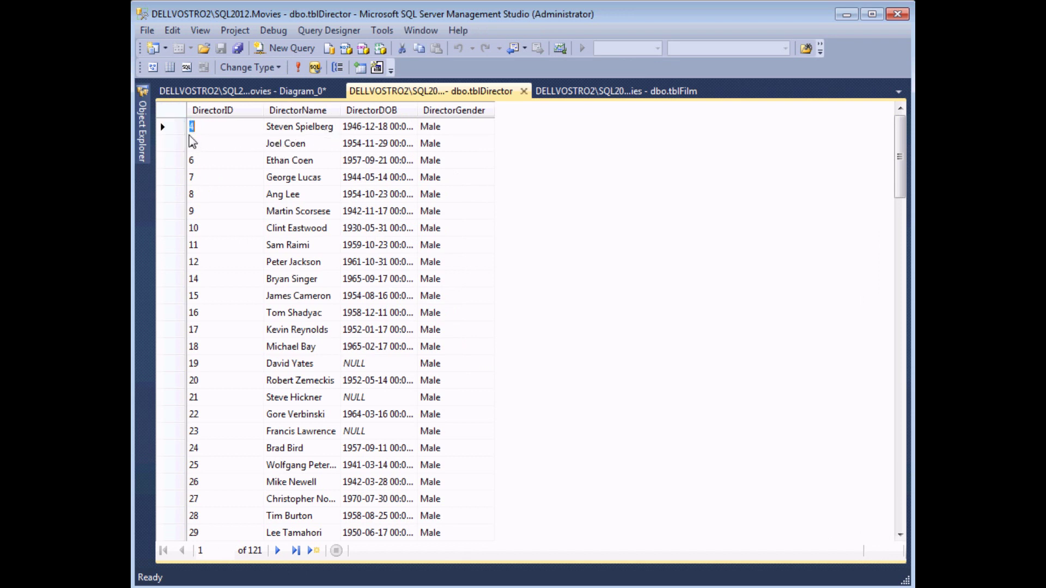
left_click(559, 97)
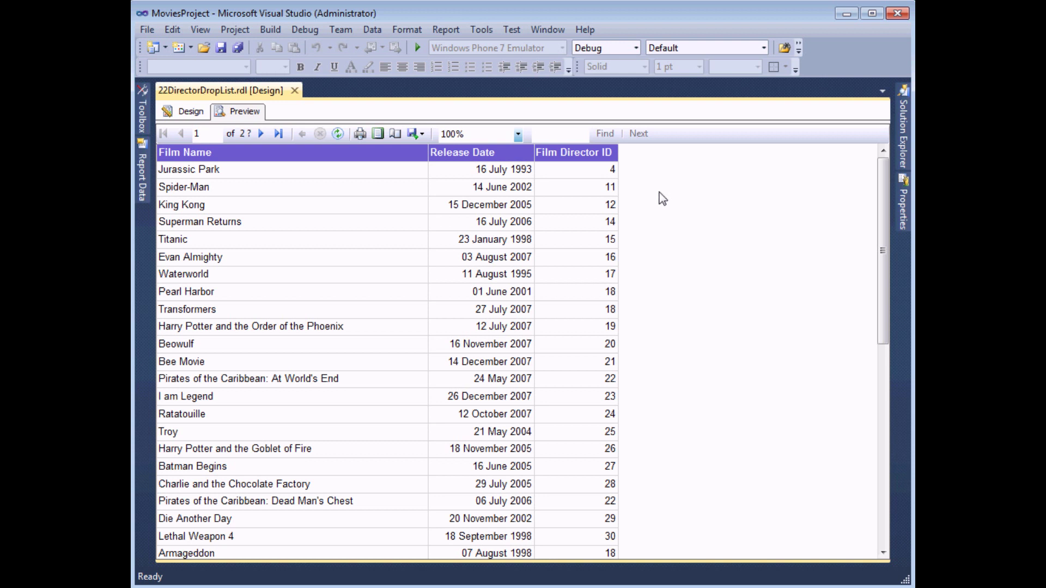
Step: Return to the report design and add an embedded dataset named dtsDirectors that uses the dscMovies data source
left_click(190, 113)
mouse_move(143, 180)
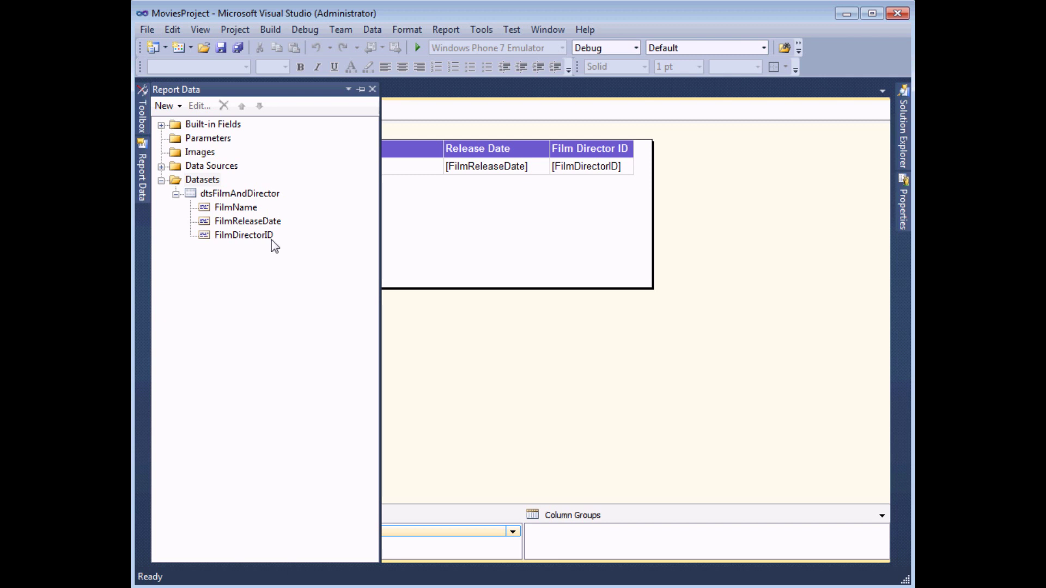
right_click(207, 184)
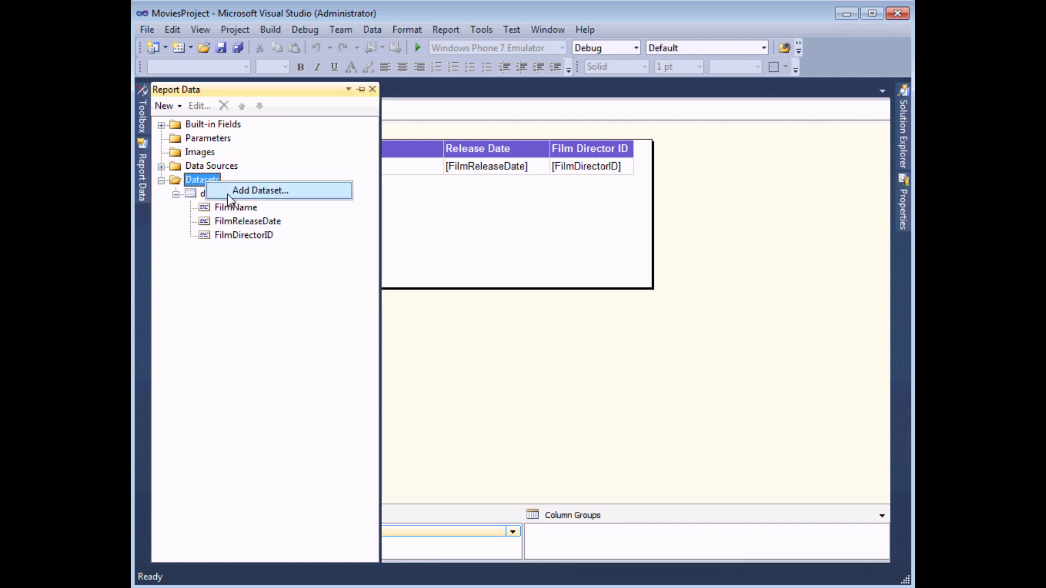
left_click(229, 194)
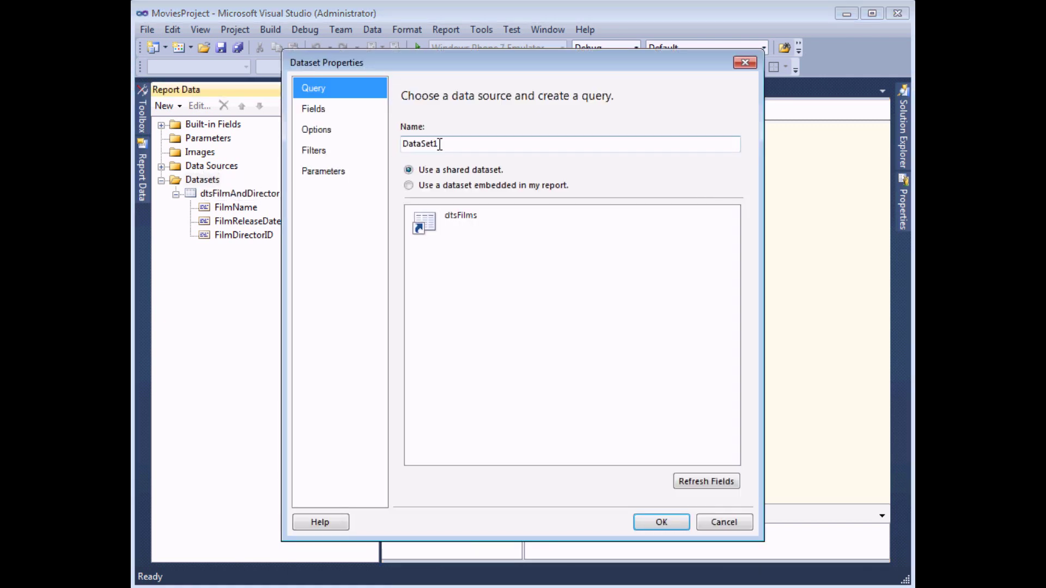
double_click(438, 144)
type("dtsDirectors")
left_click(410, 185)
left_click(434, 224)
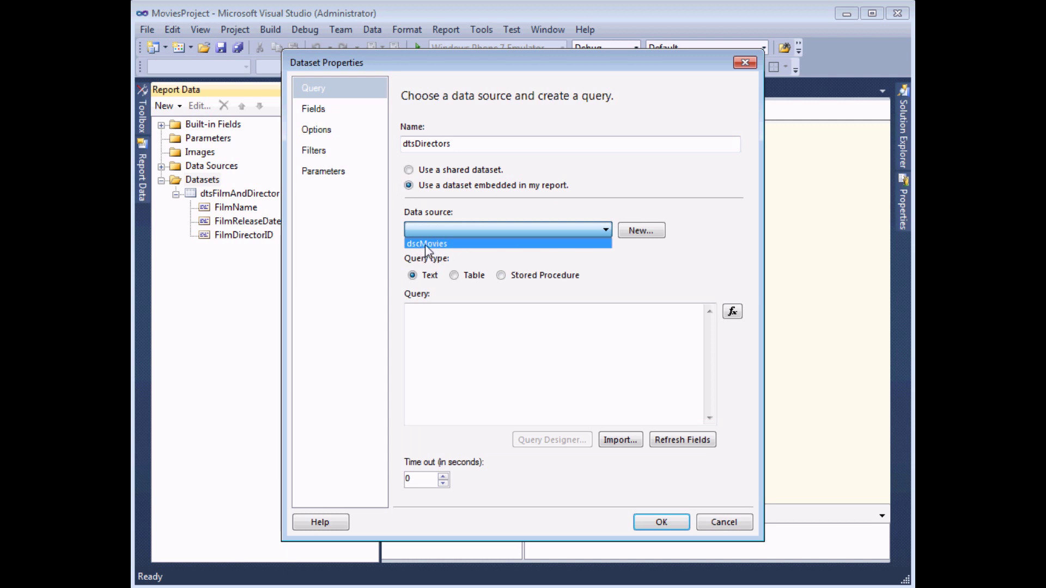
left_click(426, 244)
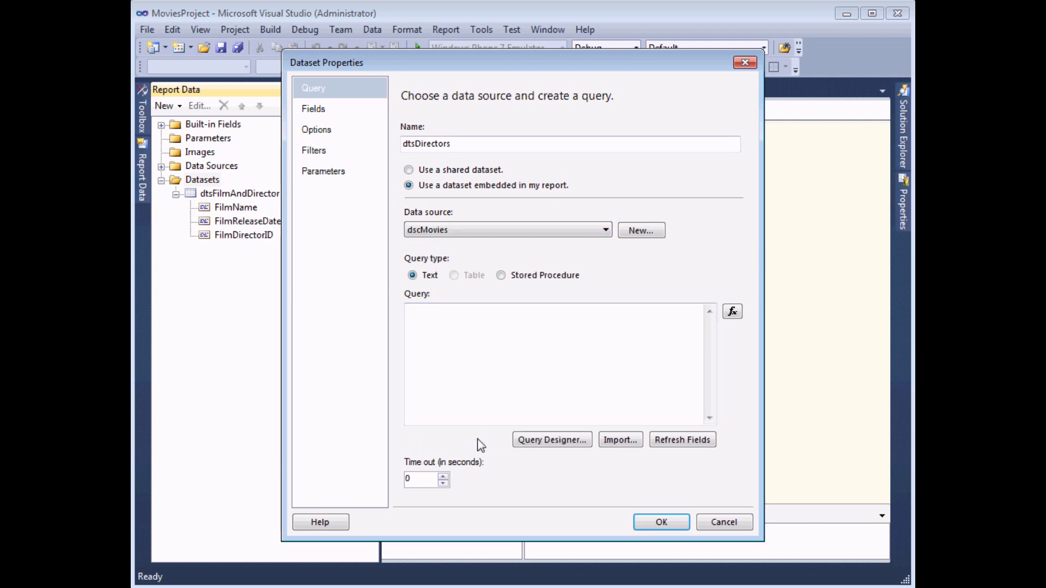
Step: Design the dataset's query on the tblDirector table, outputting the DirectorName and DirectorID columns
left_click(549, 441)
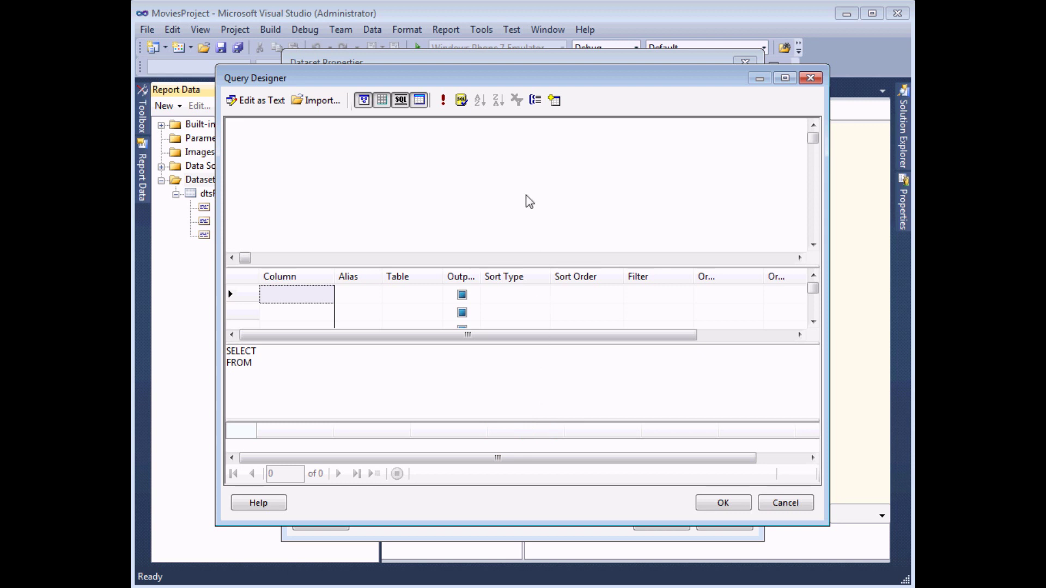
right_click(481, 164)
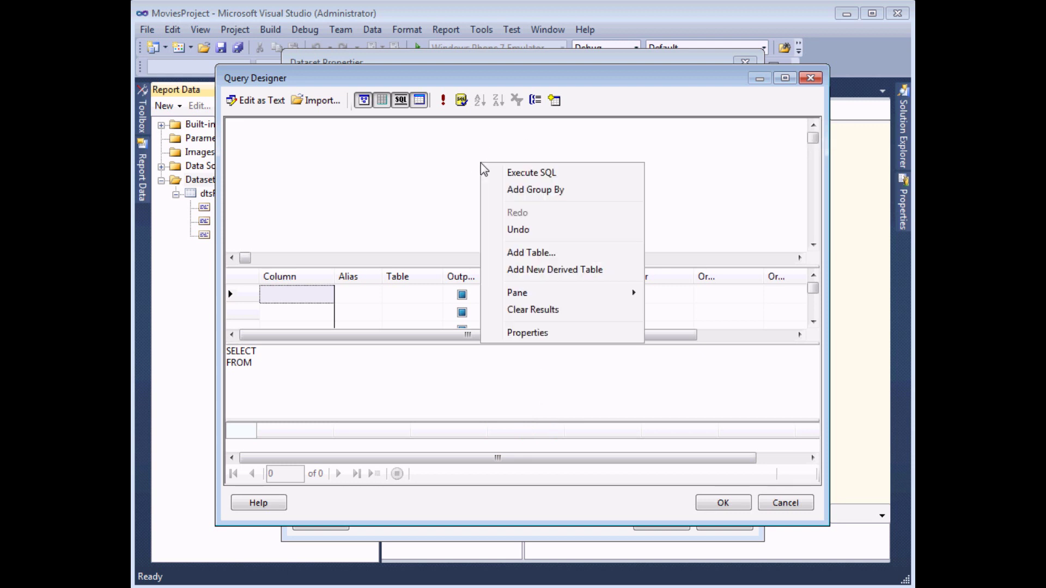
left_click(529, 253)
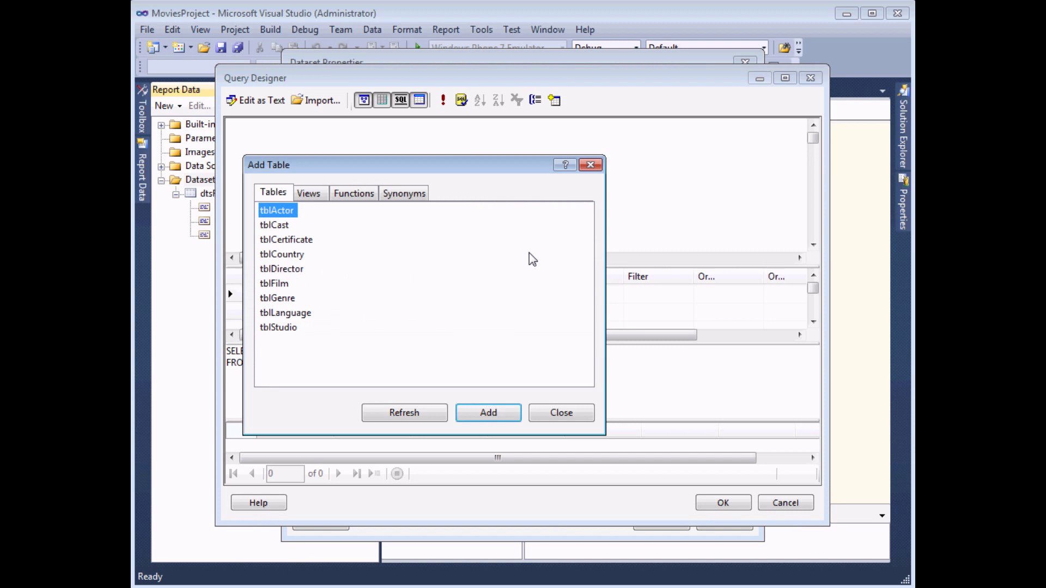
double_click(288, 269)
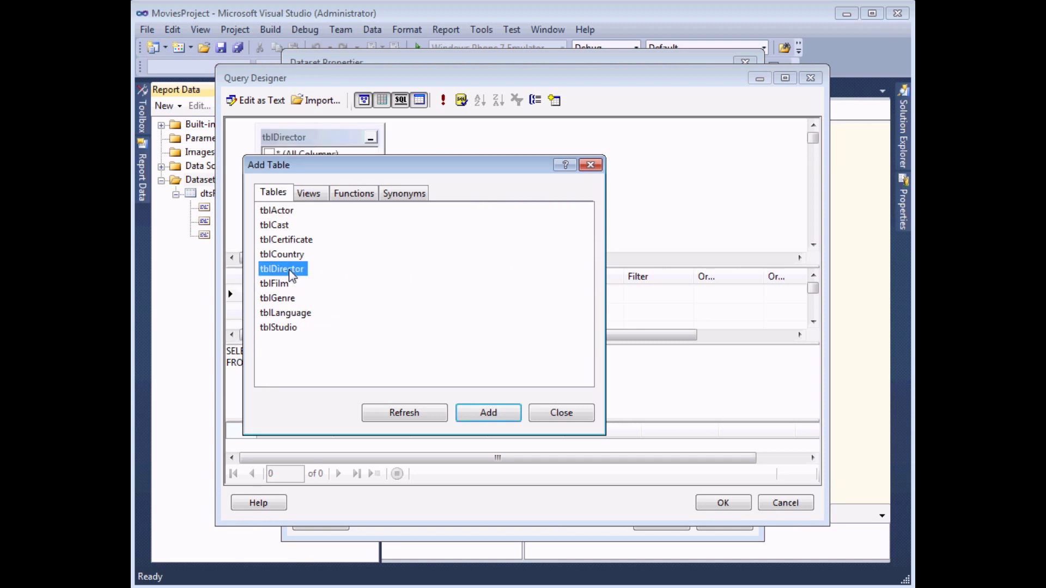
left_click(556, 415)
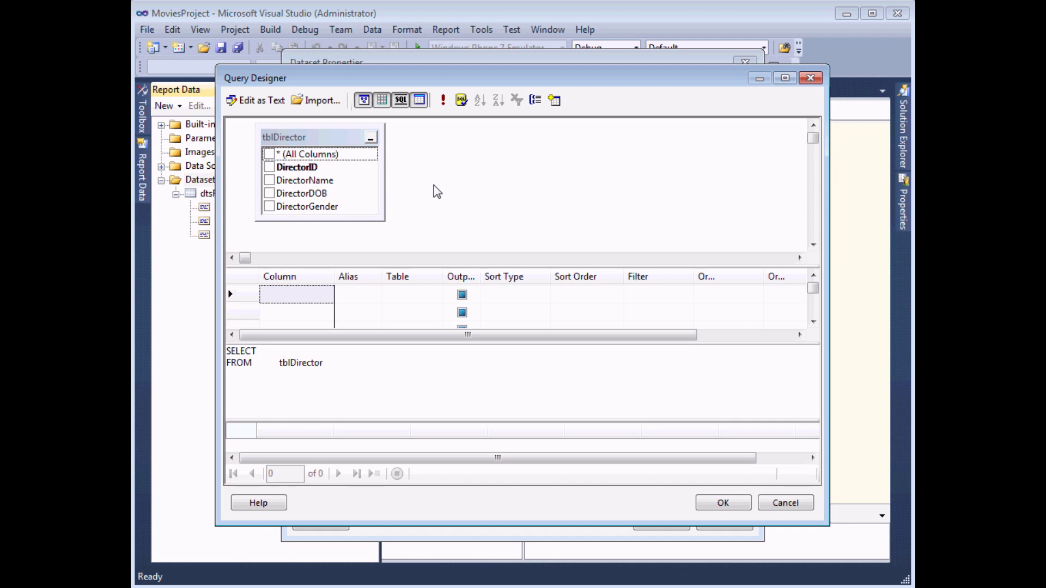
left_click(270, 180)
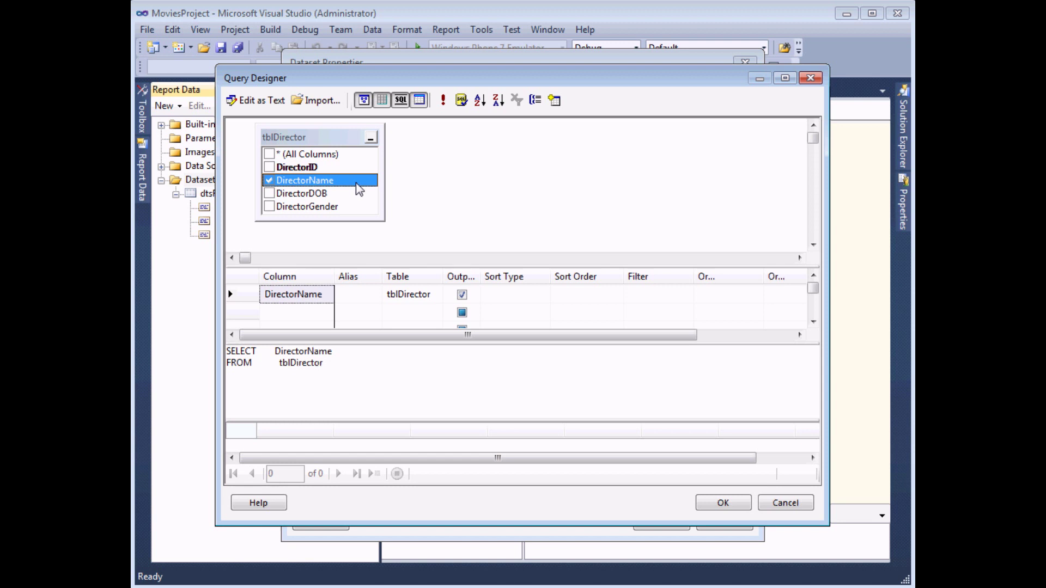
left_click(270, 168)
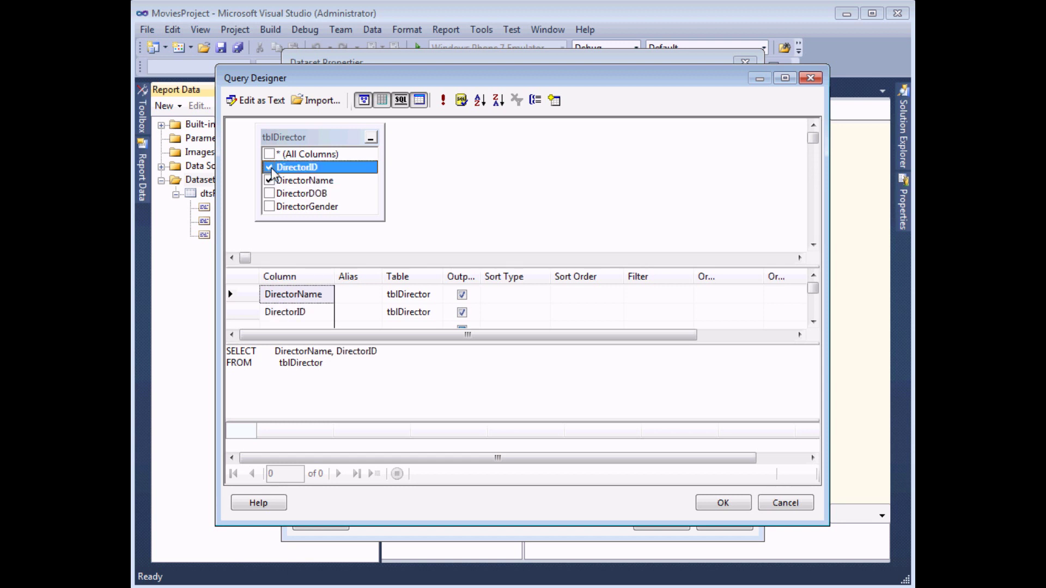
Step: Sort the query by DirectorName in ascending order and save the dtsDirectors dataset
left_click_drag(299, 83, 372, 82)
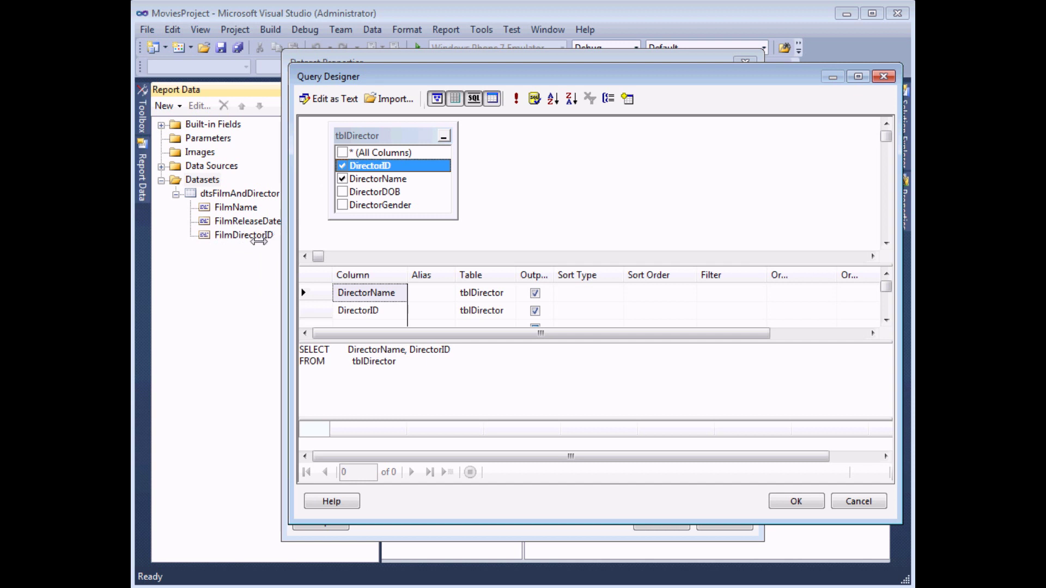
left_click(611, 293)
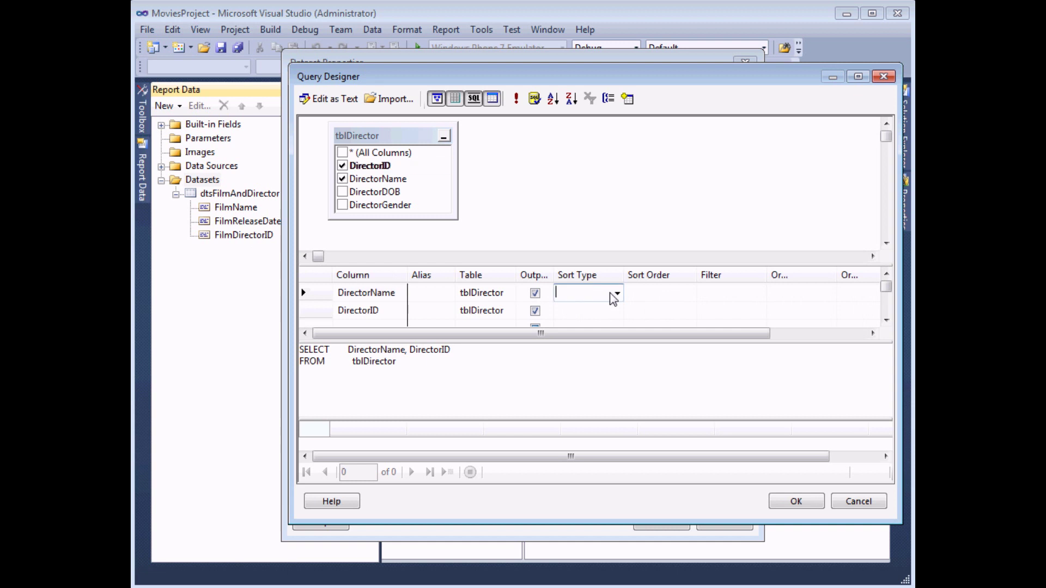
left_click(617, 294)
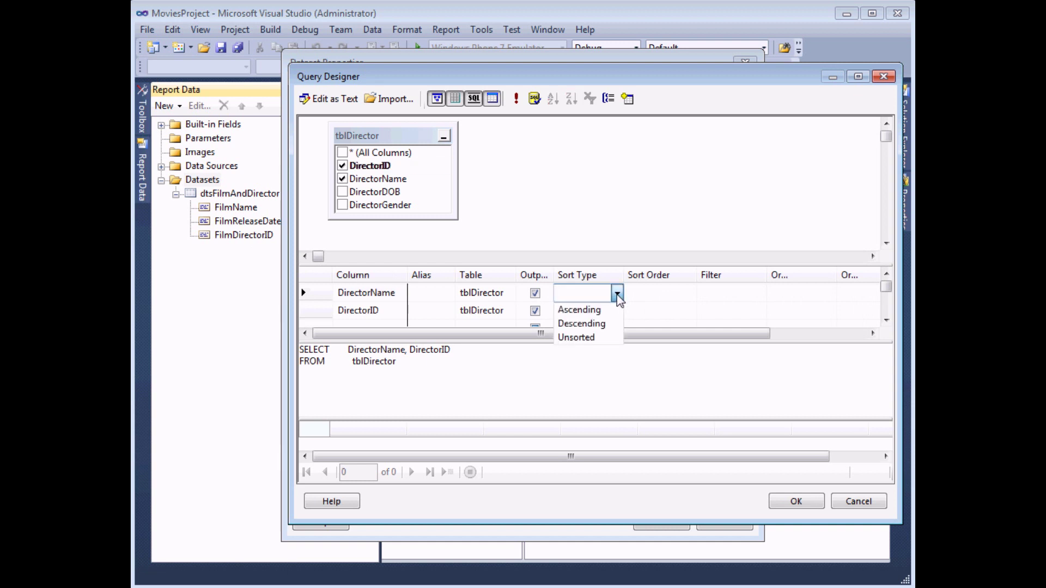
left_click(594, 310)
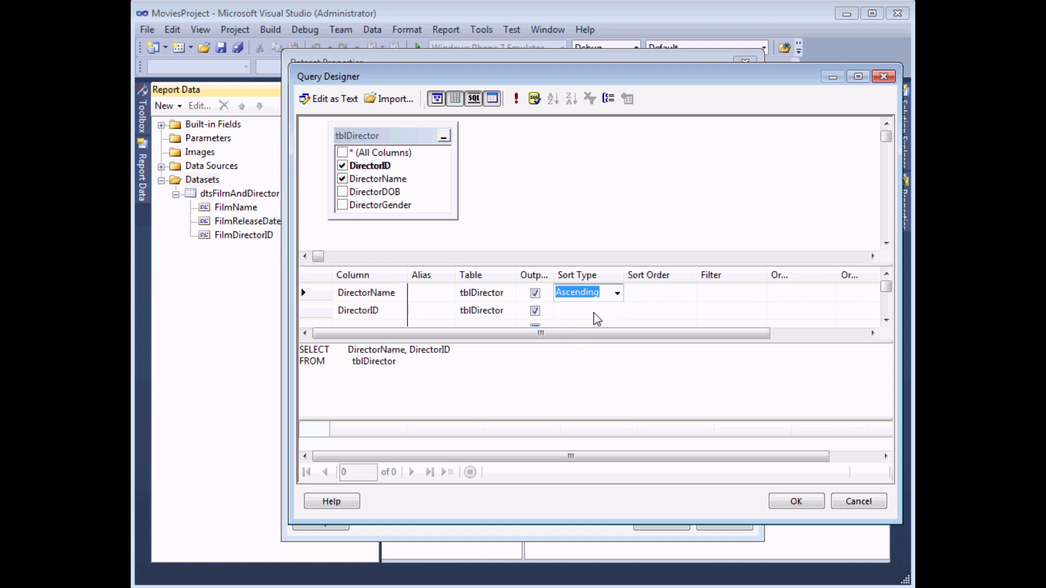
left_click(791, 502)
left_click(661, 522)
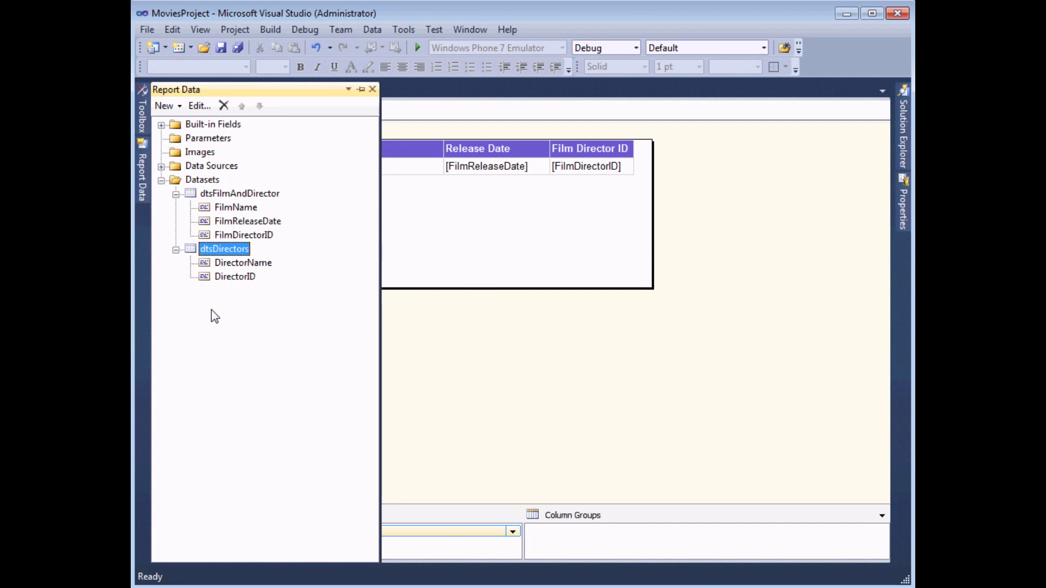
Step: Add a report parameter named DirectorID with the prompt "Select a director name" and the Integer data type
right_click(202, 141)
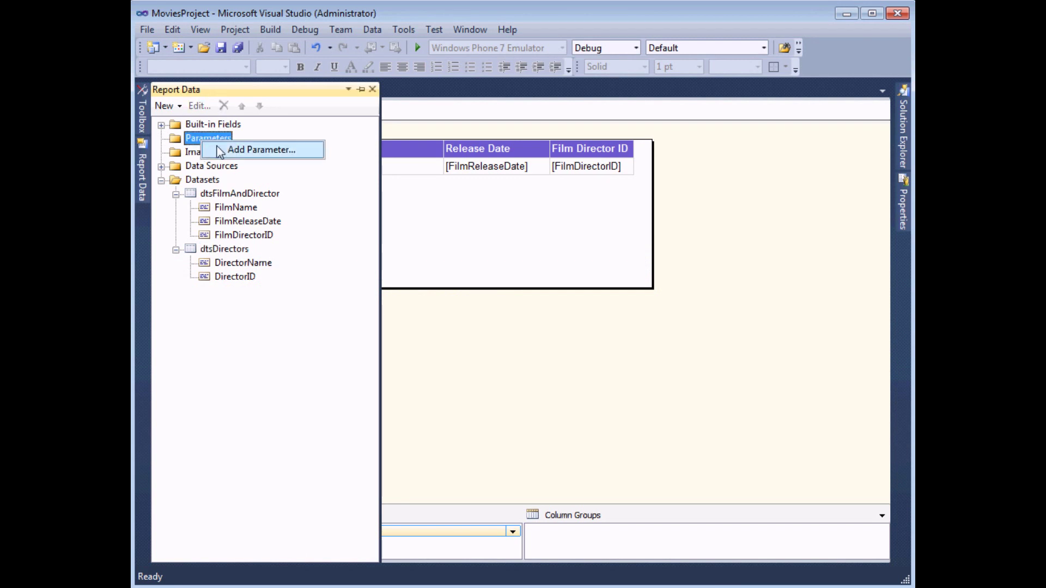
left_click(240, 150)
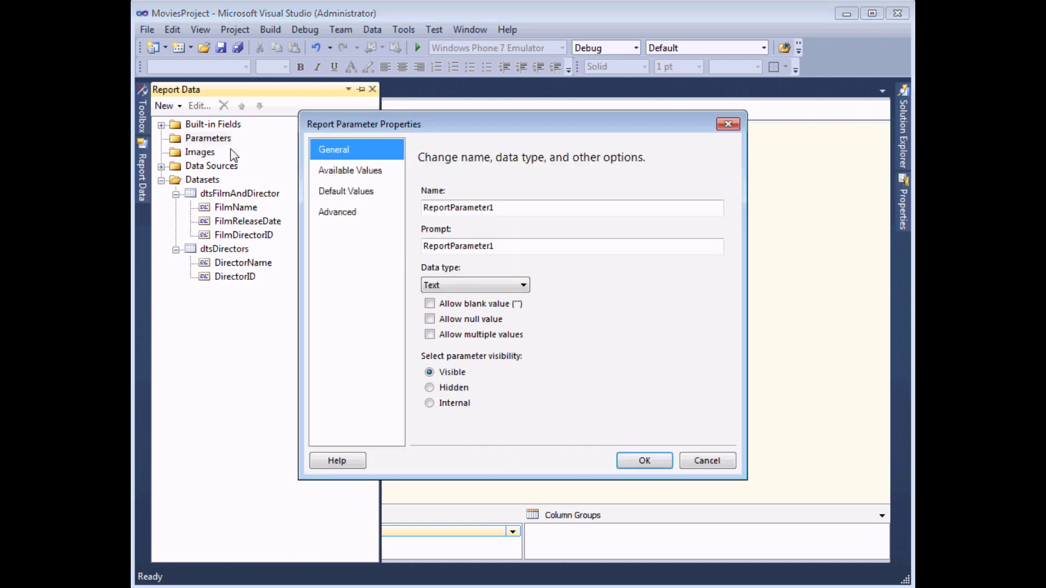
double_click(511, 207)
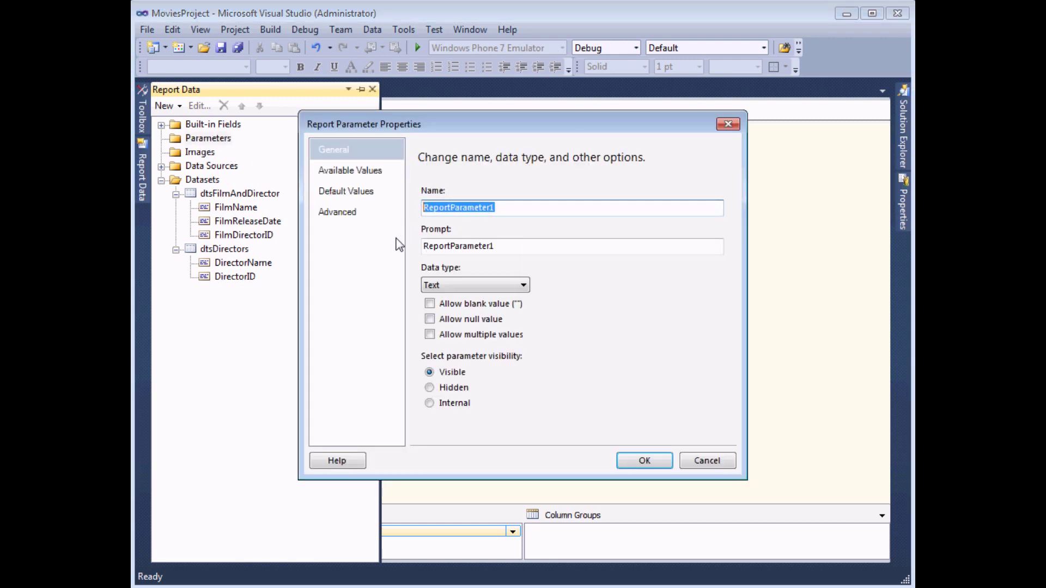
type("DirectorID")
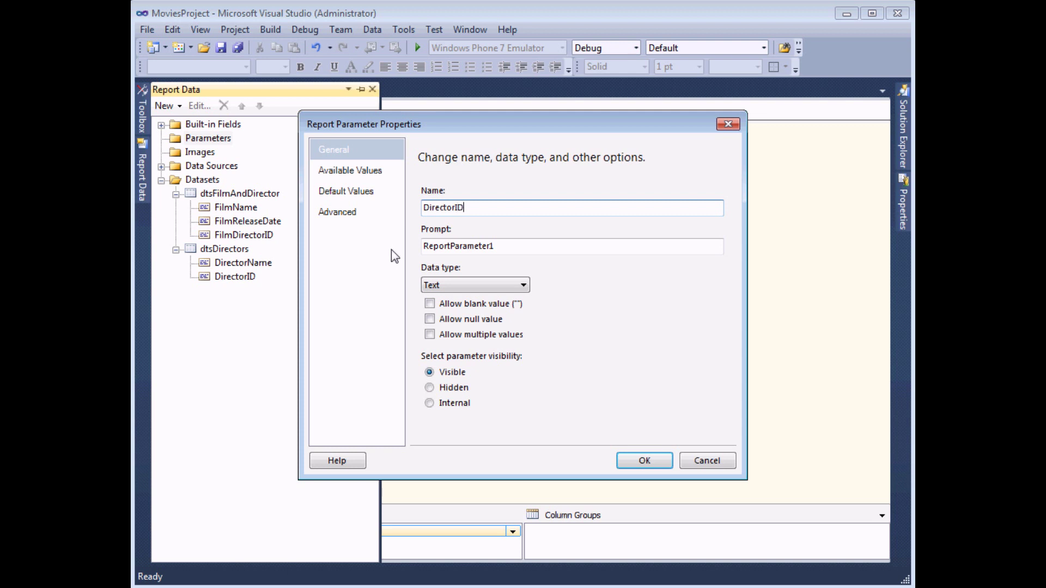
left_click_drag(497, 246, 420, 248)
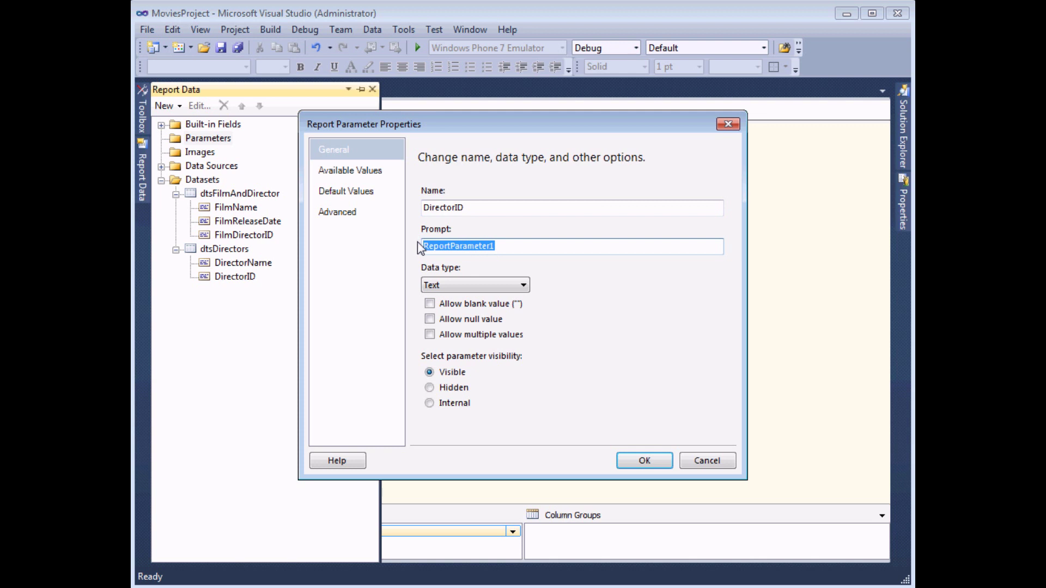
type("Select a direc")
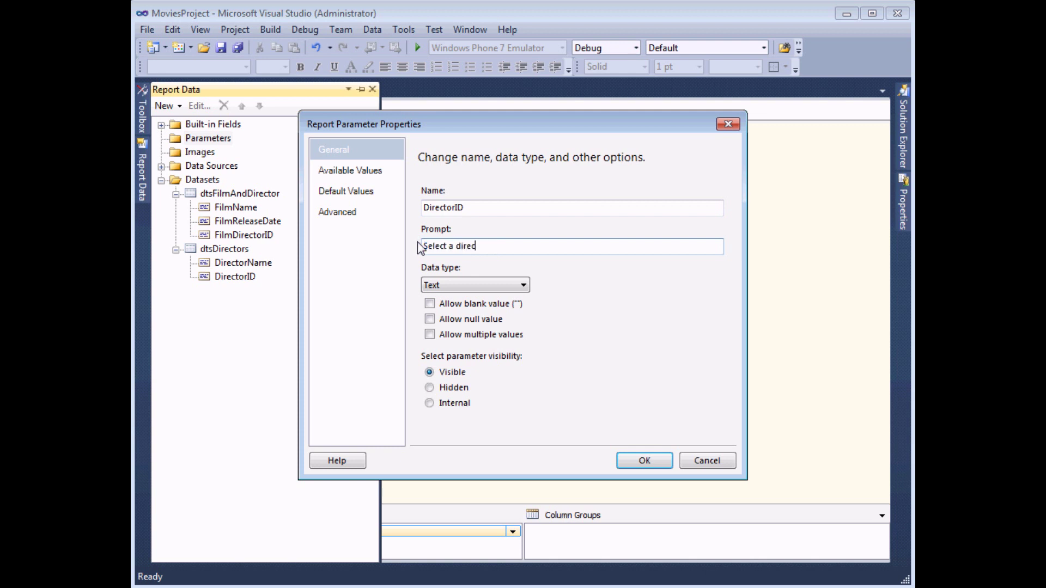
type("tor name")
left_click(525, 285)
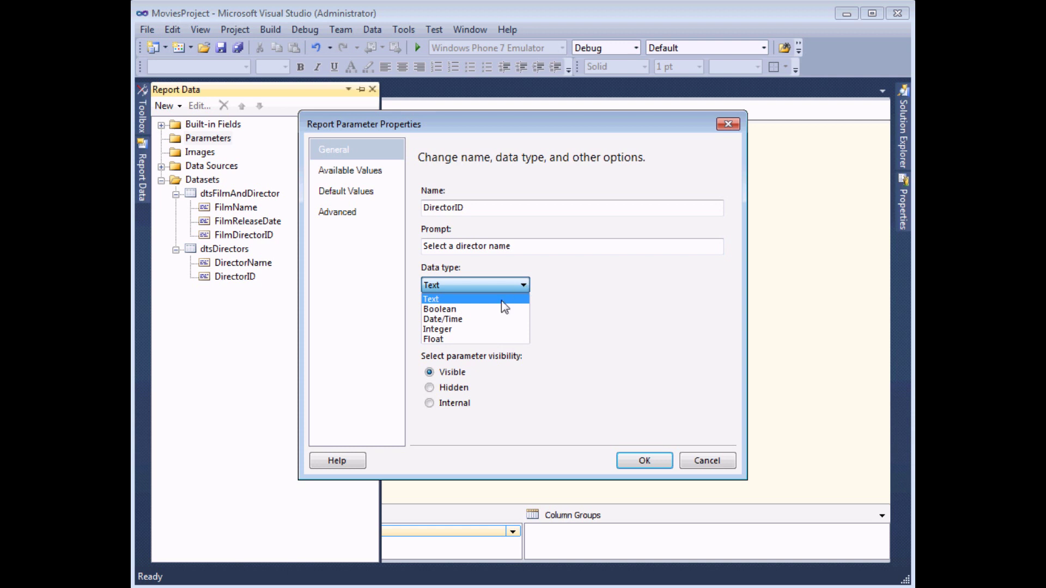
left_click(454, 329)
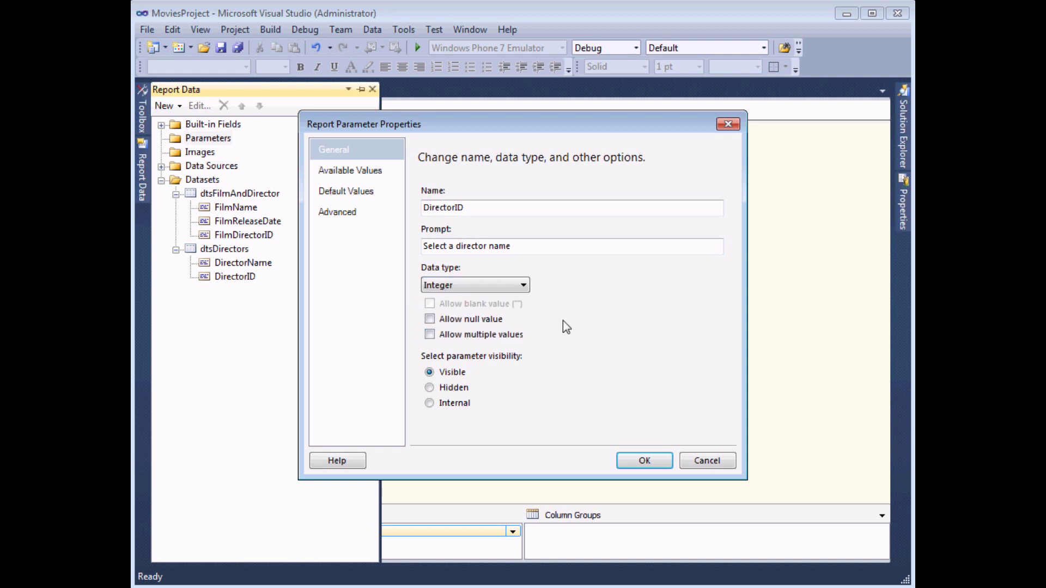
Step: Take the parameter's available values from the dtsDirectors query, with DirectorID as value field and DirectorName as label field, and confirm the parameter
left_click(339, 171)
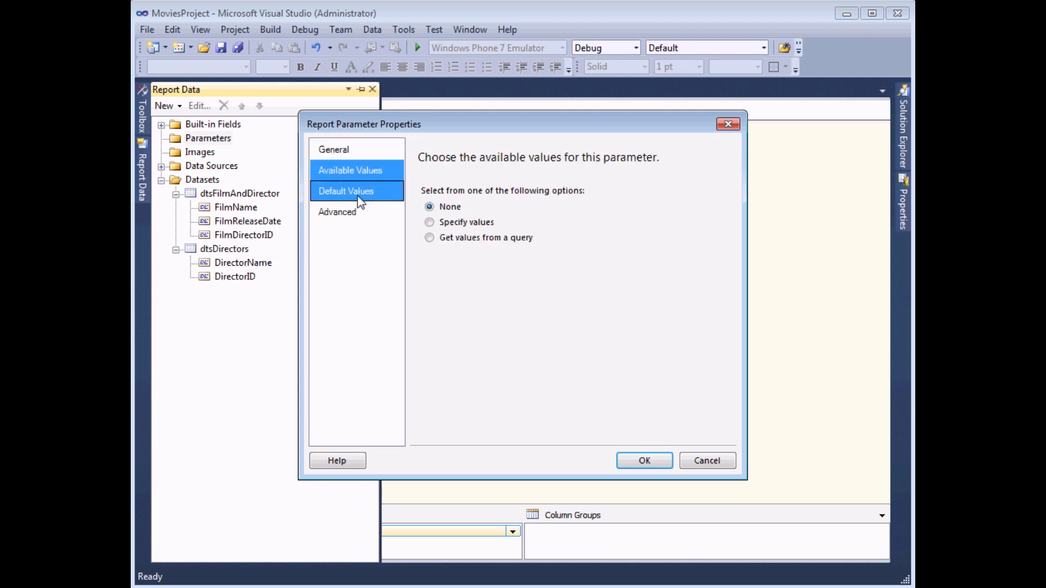
left_click(429, 238)
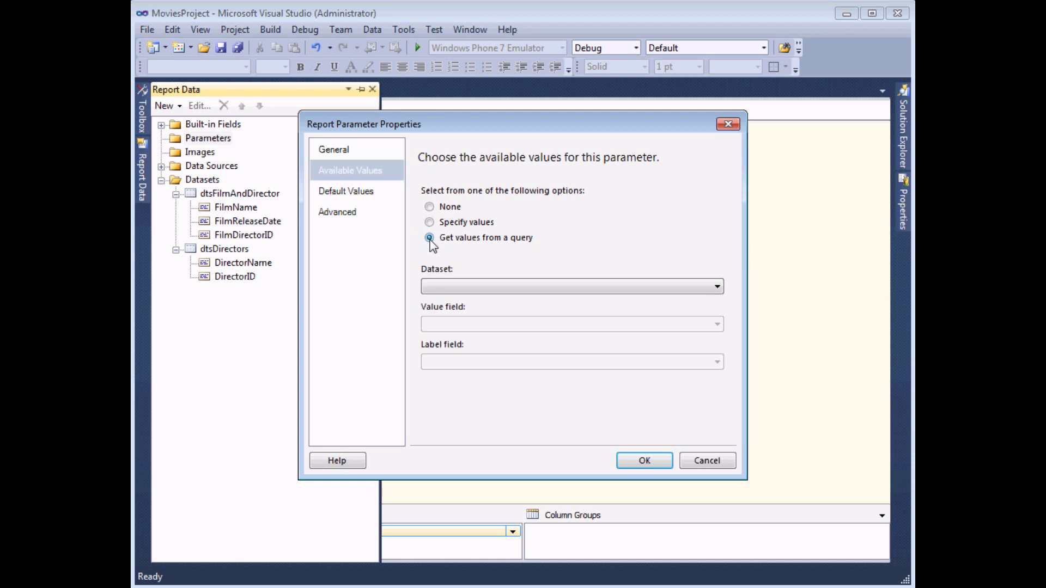
left_click(717, 287)
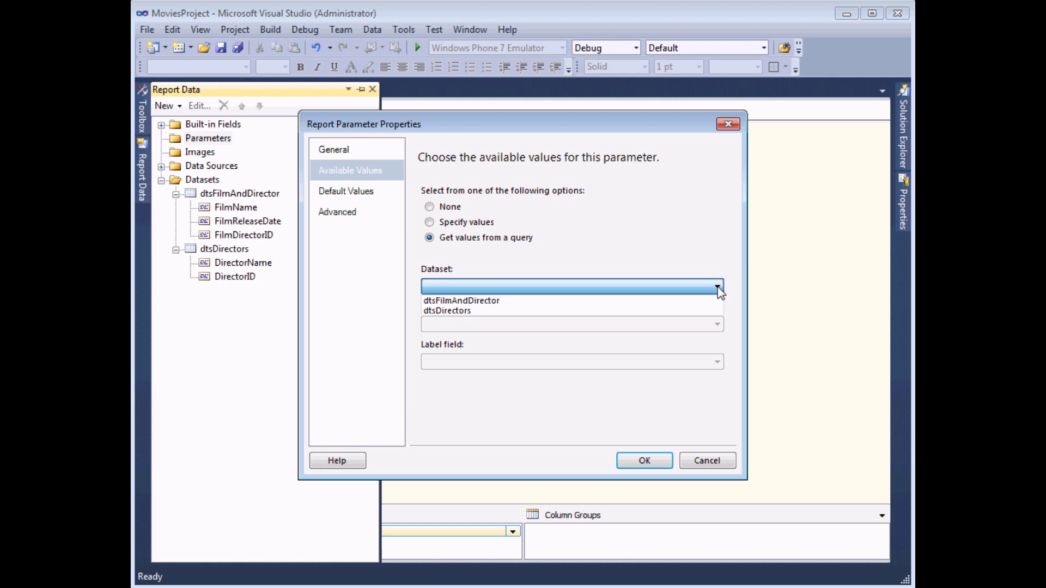
left_click(455, 311)
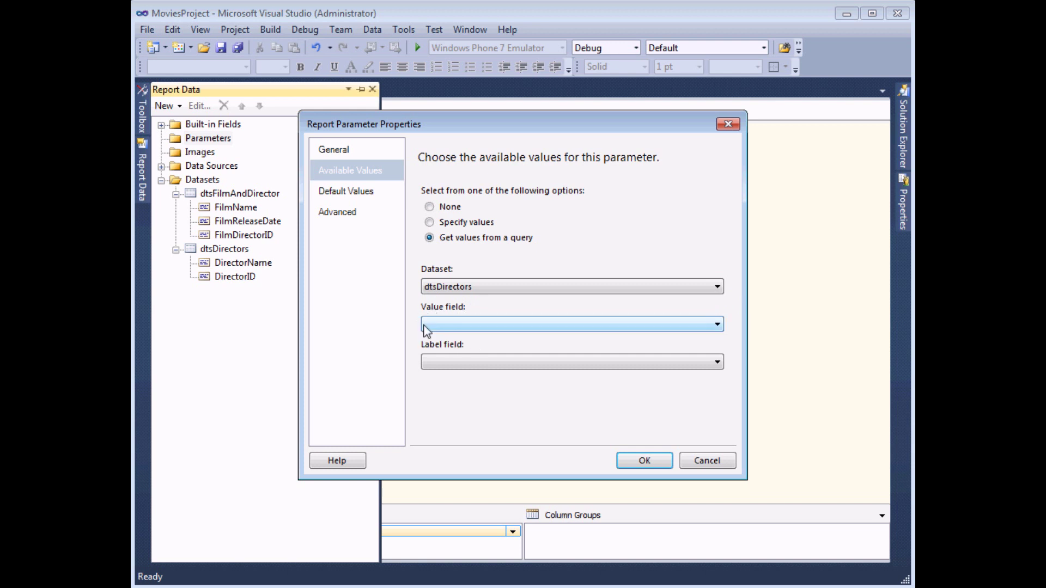
left_click(513, 329)
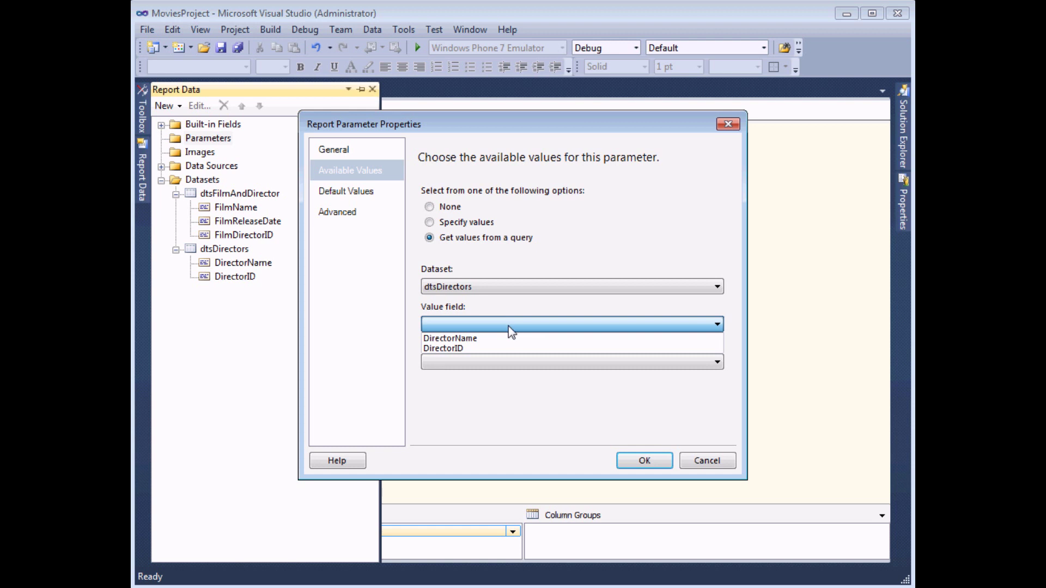
left_click(463, 348)
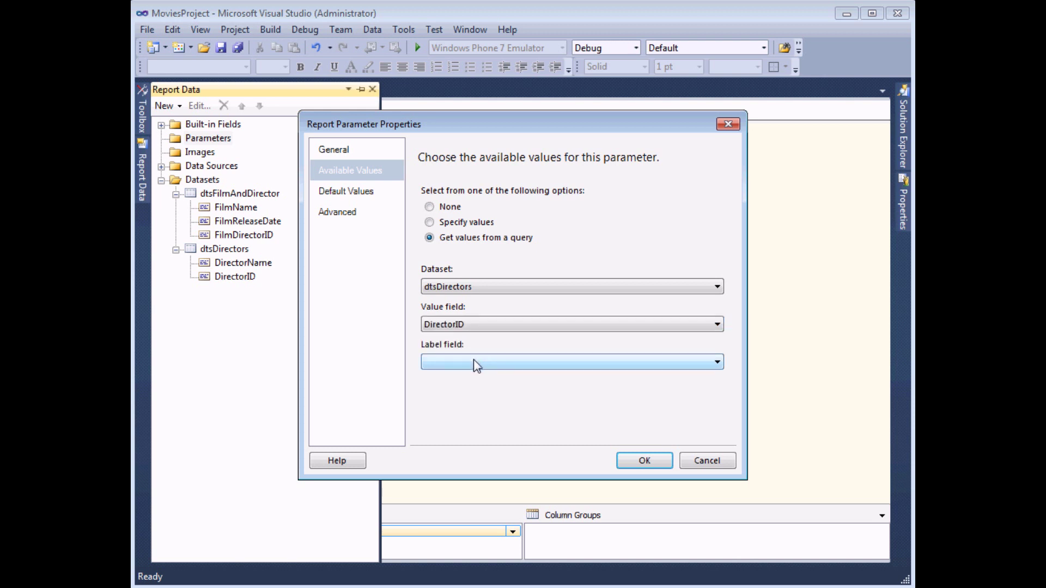
left_click(473, 364)
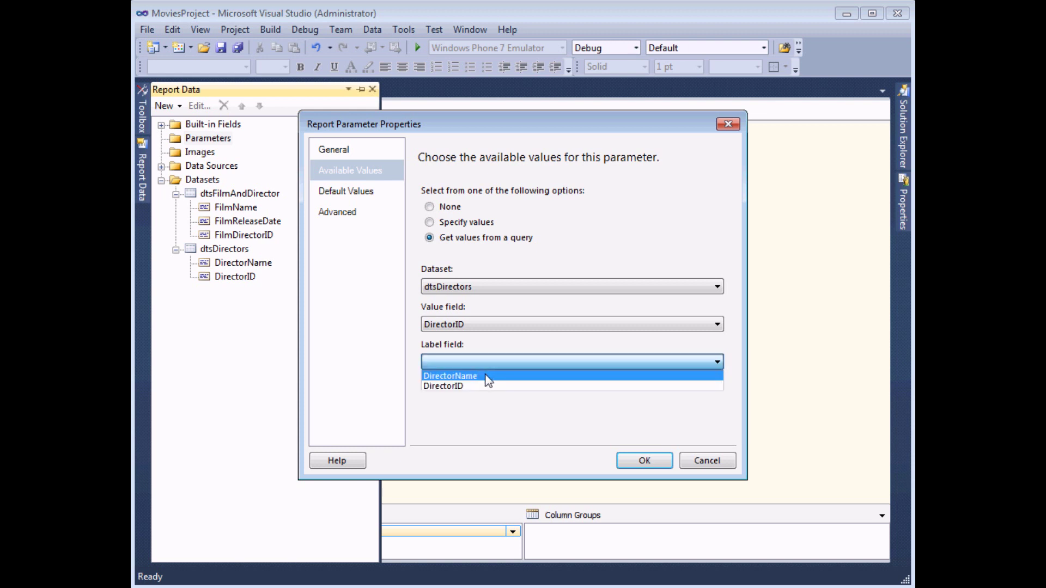
left_click(487, 377)
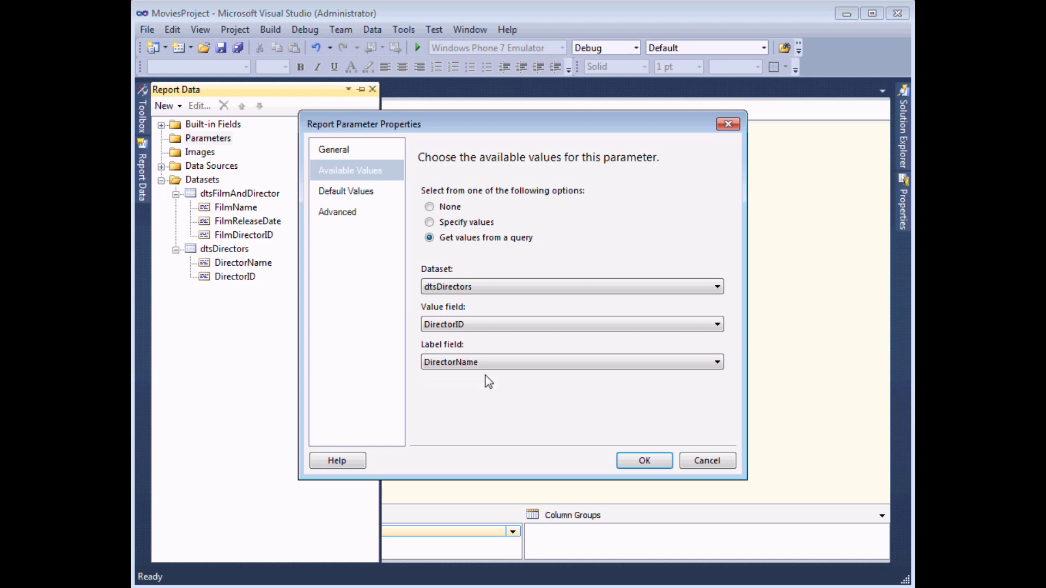
left_click(645, 461)
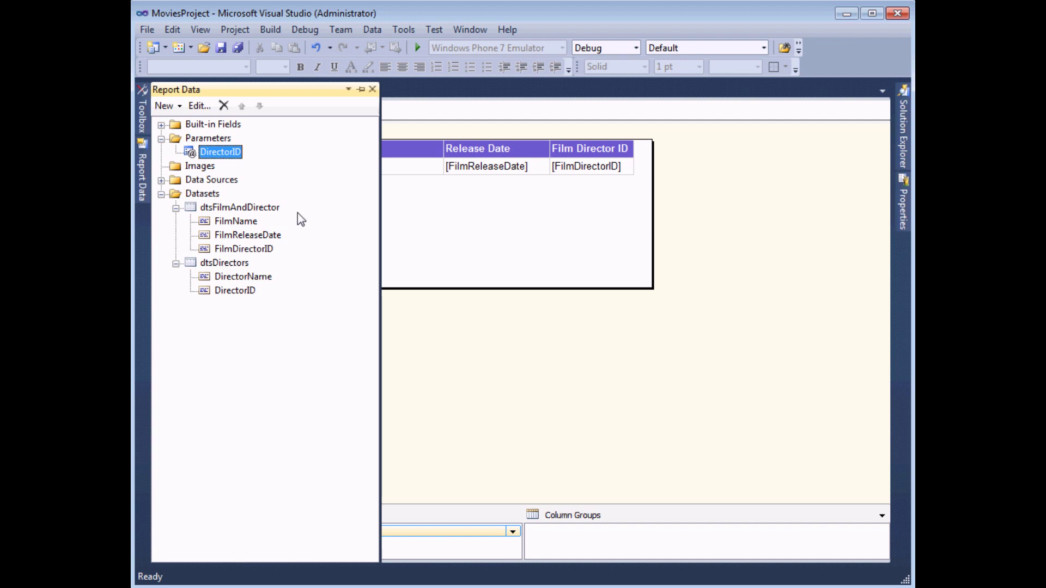
Step: Add a filter to the dtsFilmAndDirector dataset that uses the FilmDirectorID field as its expression
right_click(238, 208)
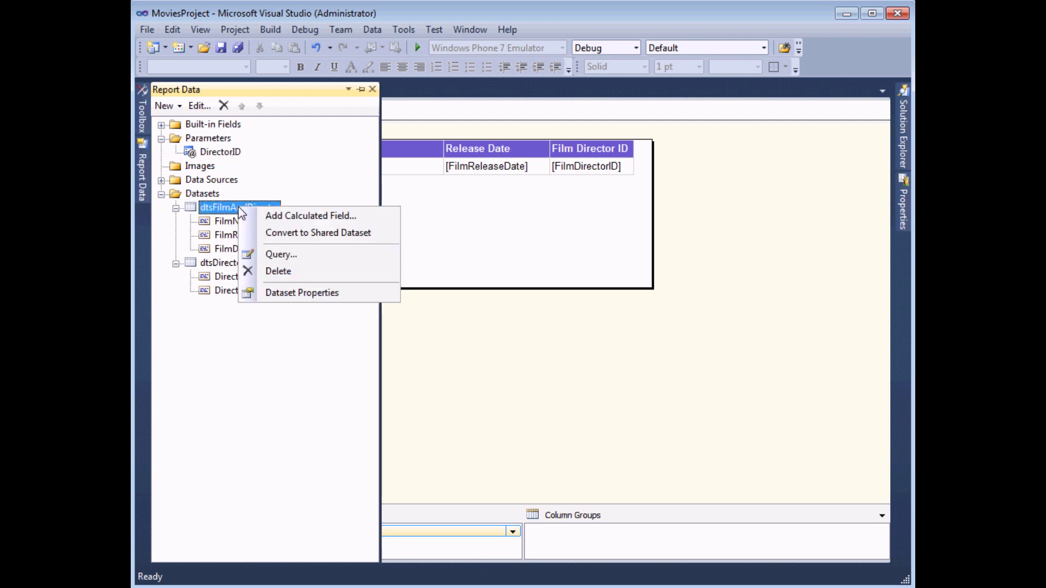
left_click(283, 295)
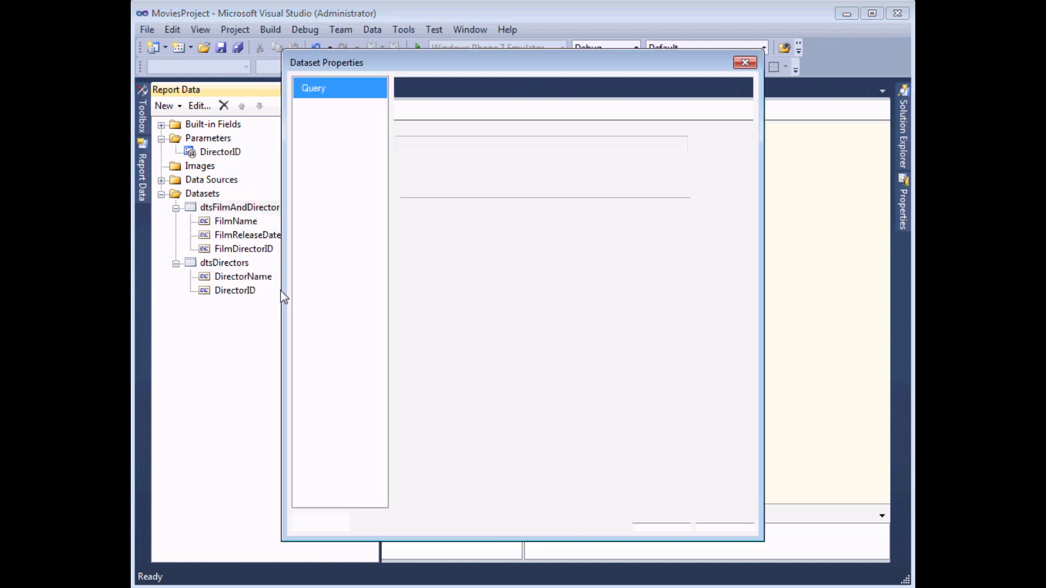
left_click(336, 153)
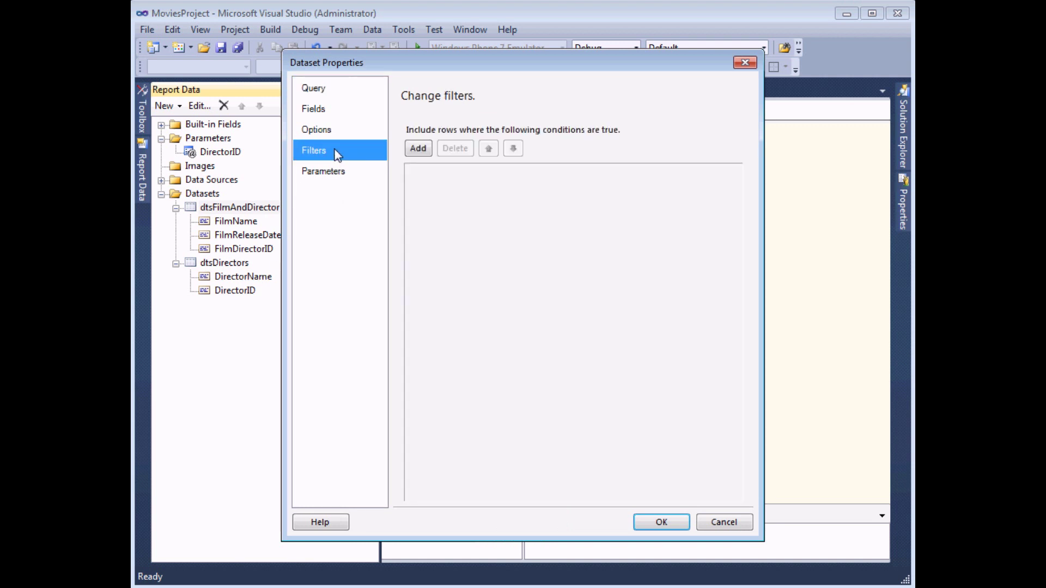
left_click(417, 151)
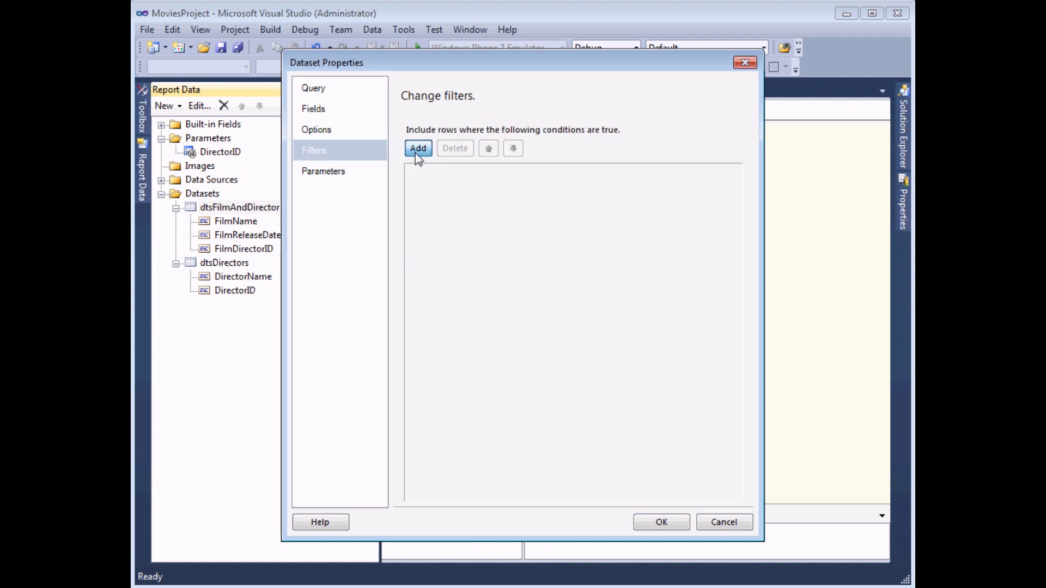
left_click(608, 179)
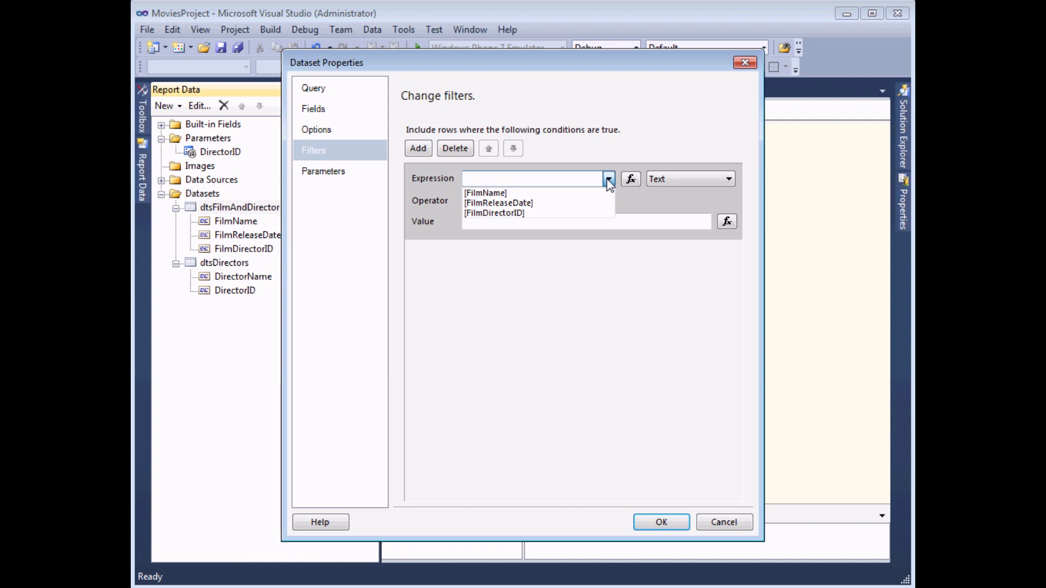
left_click(539, 215)
Step: Set the filter's value to the expression =Parameters!DirectorID.Value and confirm the dataset properties
left_click(520, 221)
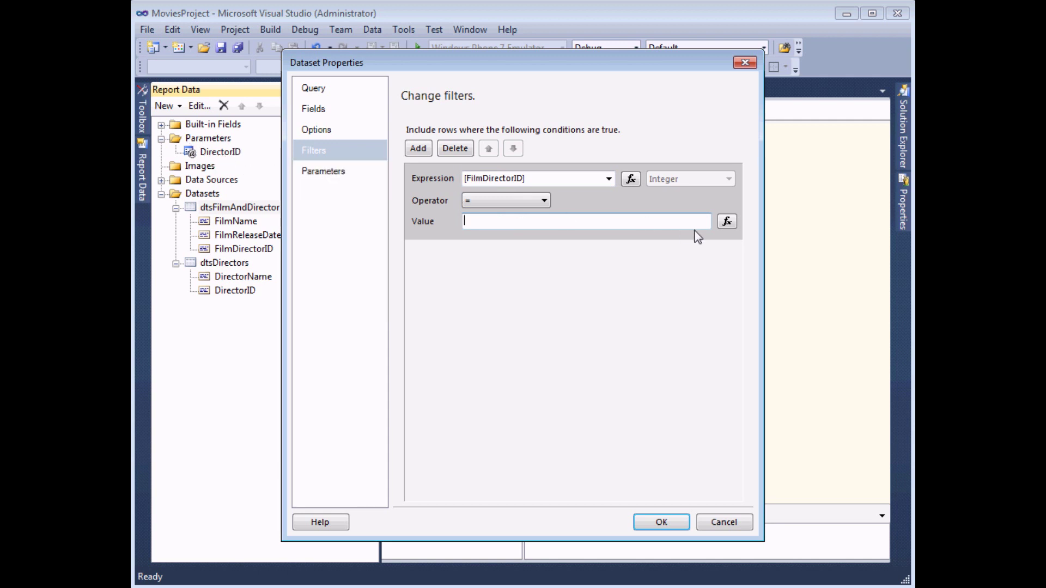
left_click(728, 222)
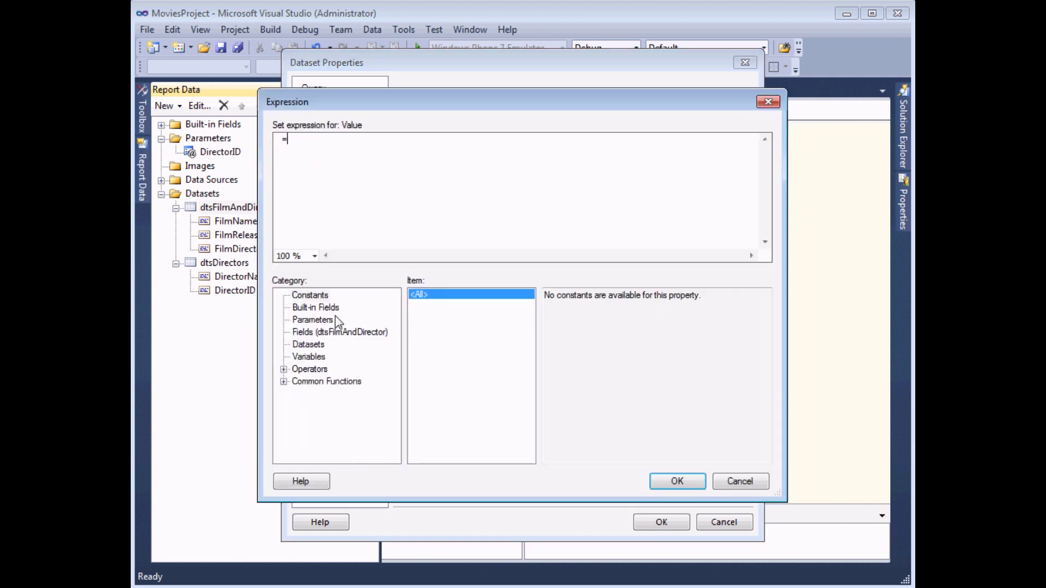
left_click(326, 323)
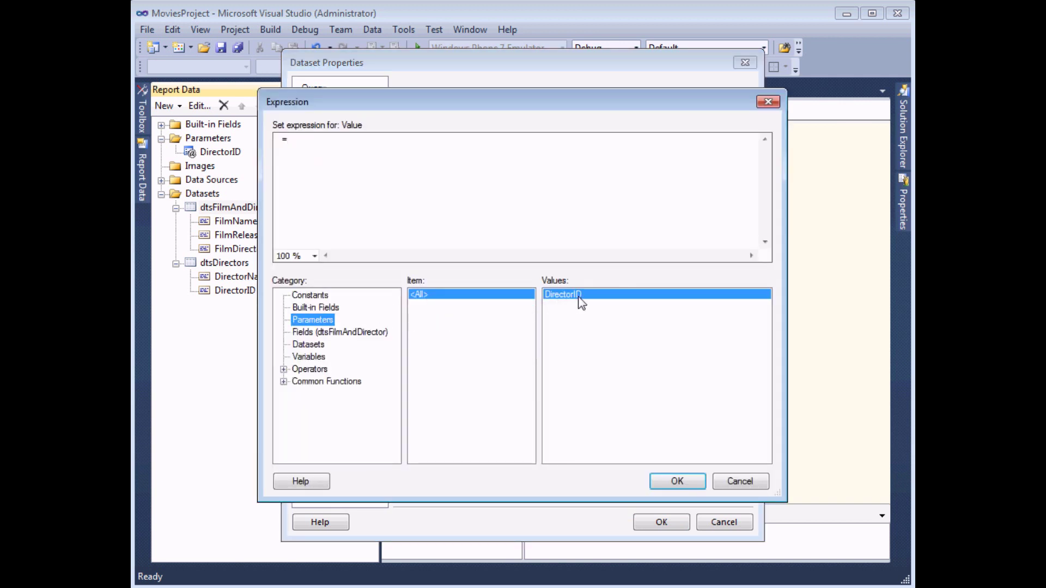
double_click(588, 296)
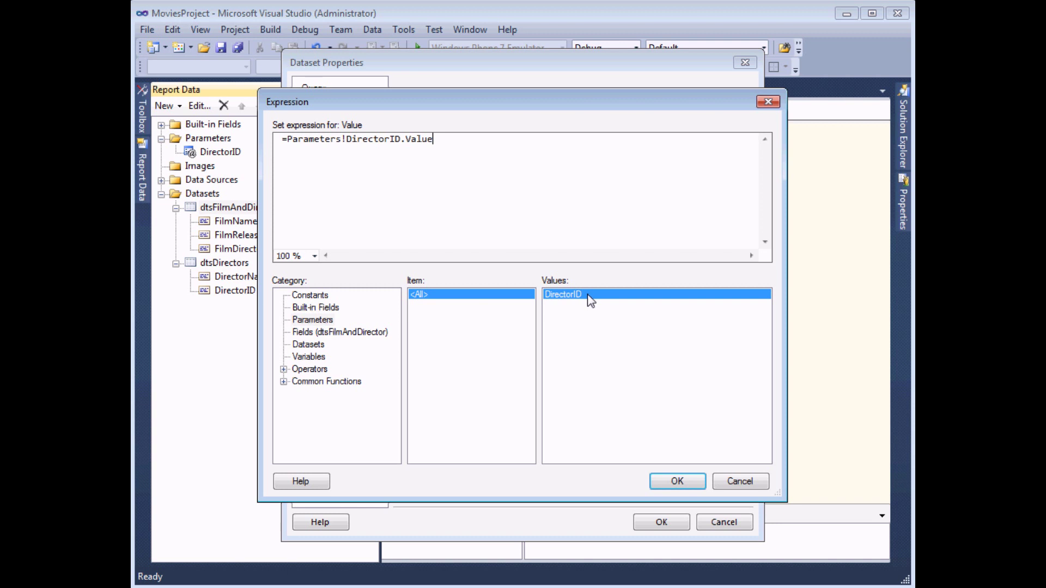
left_click(677, 481)
left_click(662, 522)
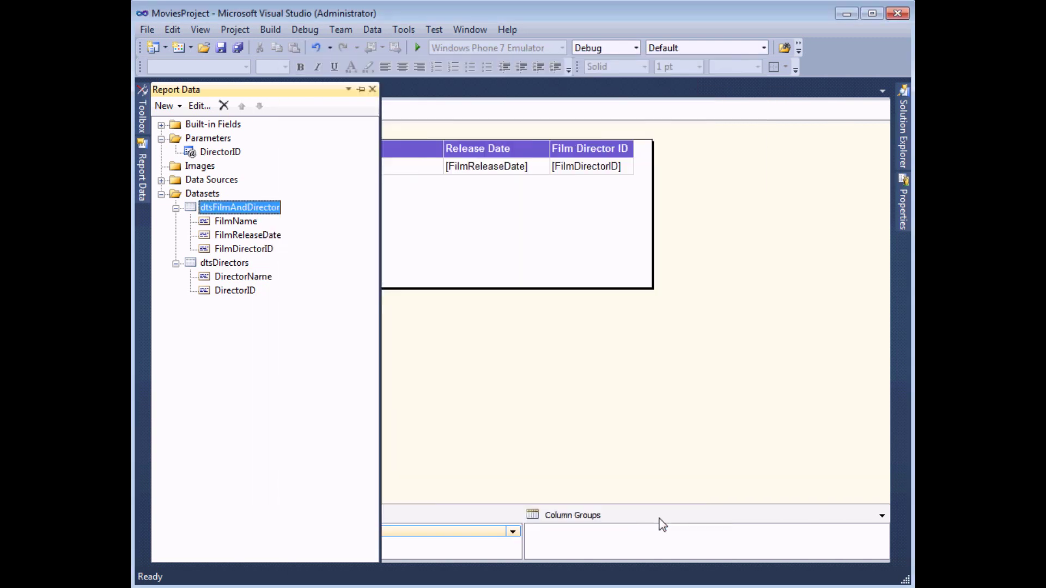
Step: Preview the report with Steven Spielberg chosen as the director
left_click(557, 376)
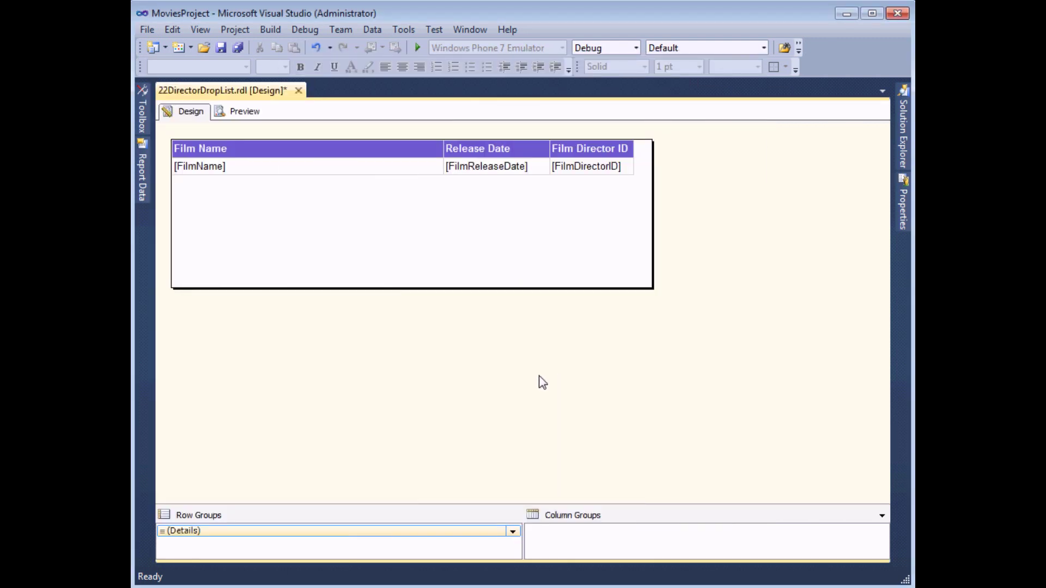
left_click(244, 111)
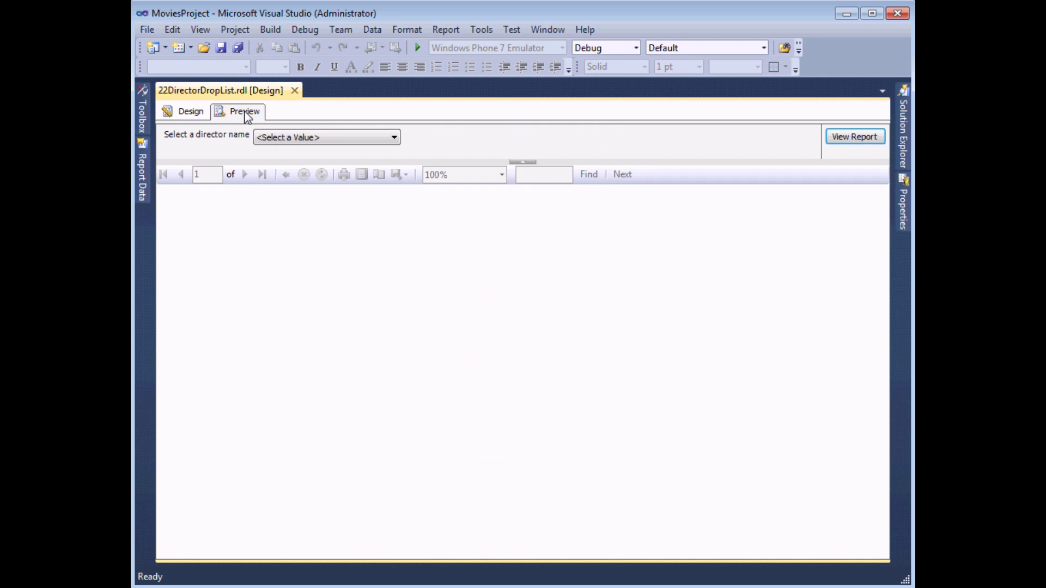
left_click(394, 138)
left_click_drag(396, 157, 399, 382)
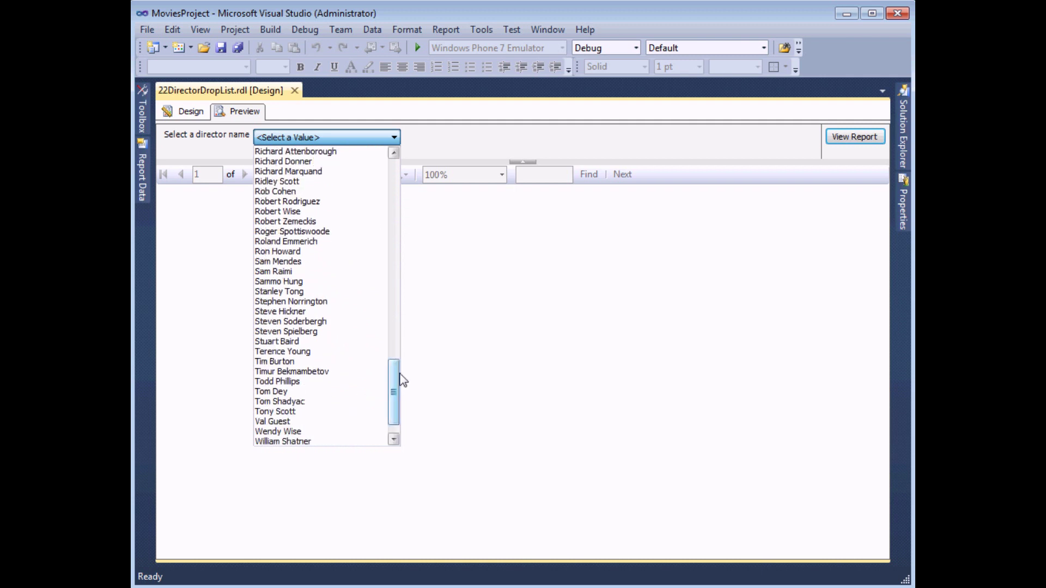
left_click(325, 333)
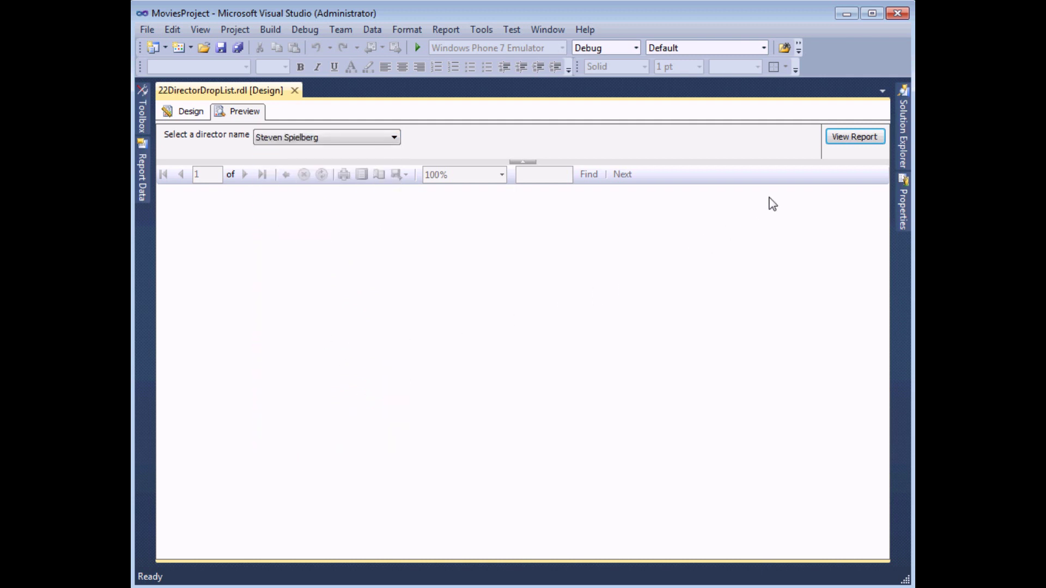
left_click(842, 138)
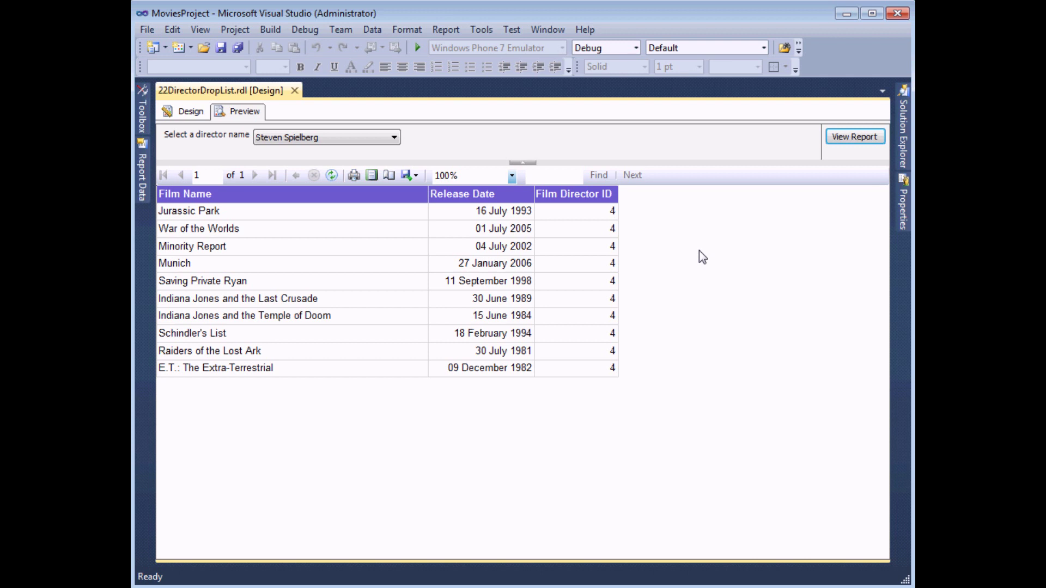
Step: Rerun the report preview for the director Steven Soderbergh
left_click(395, 138)
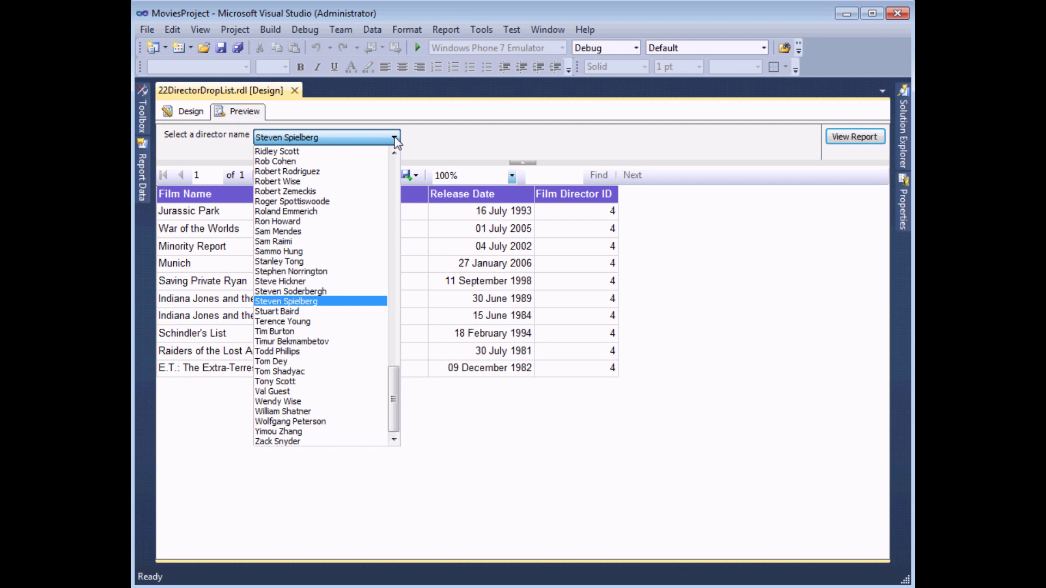
left_click(313, 295)
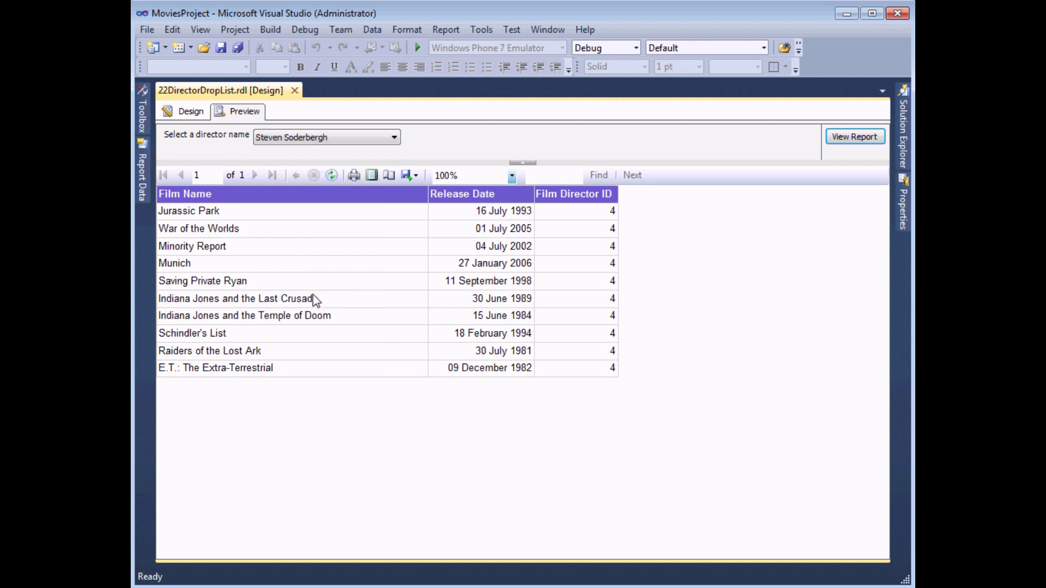
left_click(854, 137)
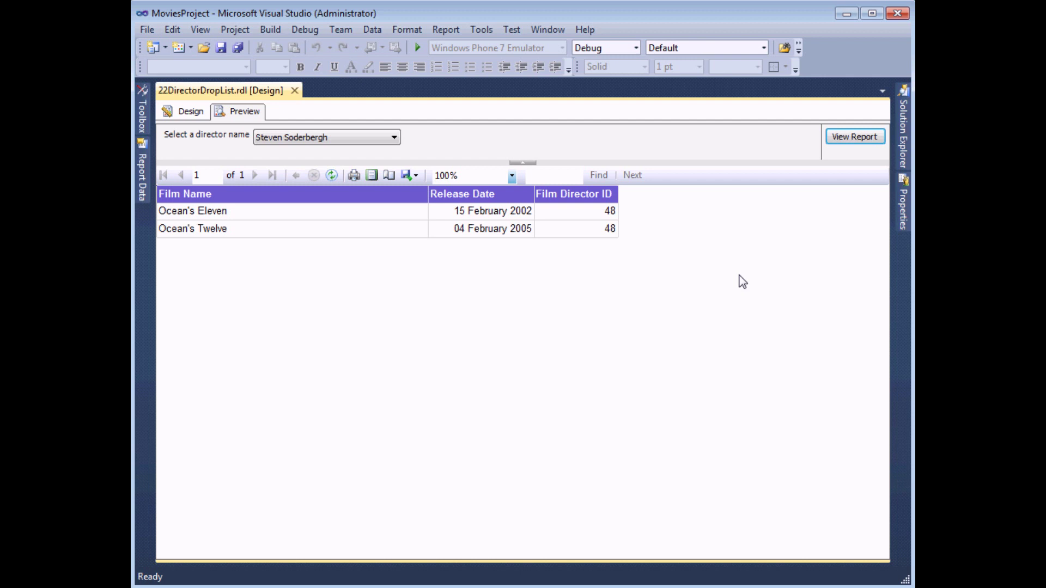
Step: Return to the report design and allow multiple values for the DirectorID parameter
left_click(192, 113)
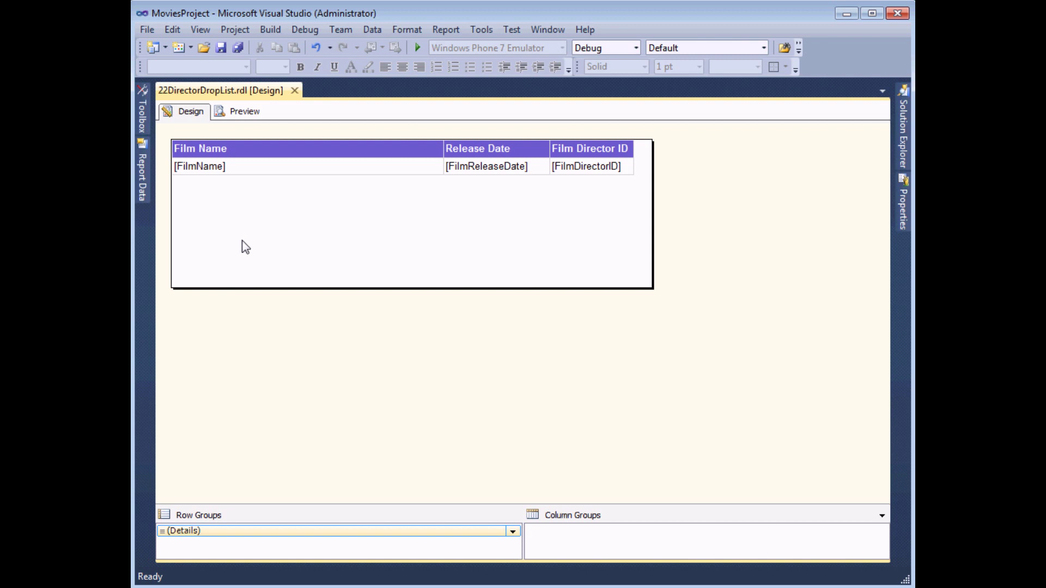
left_click(144, 183)
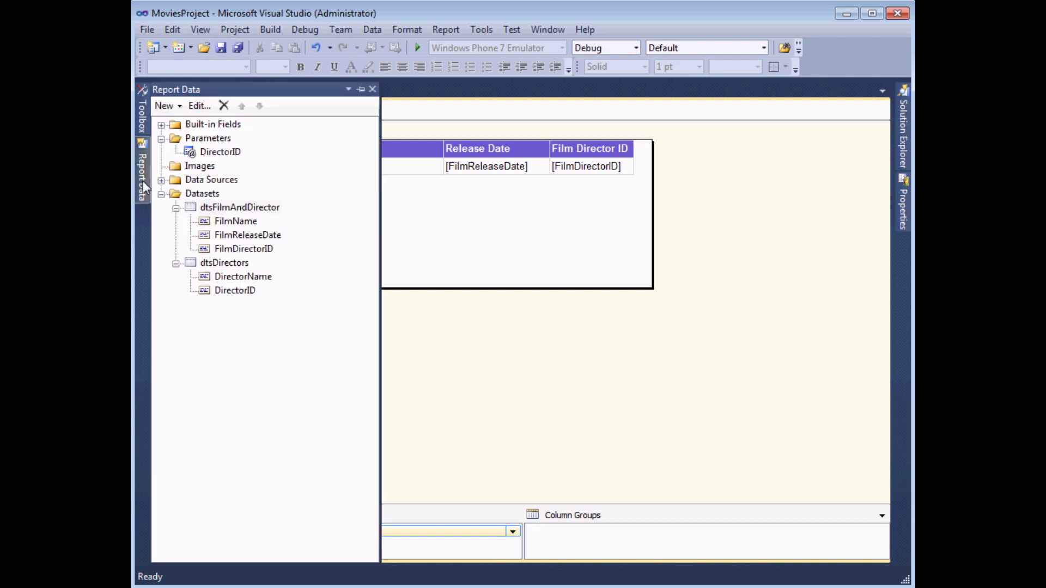
right_click(228, 154)
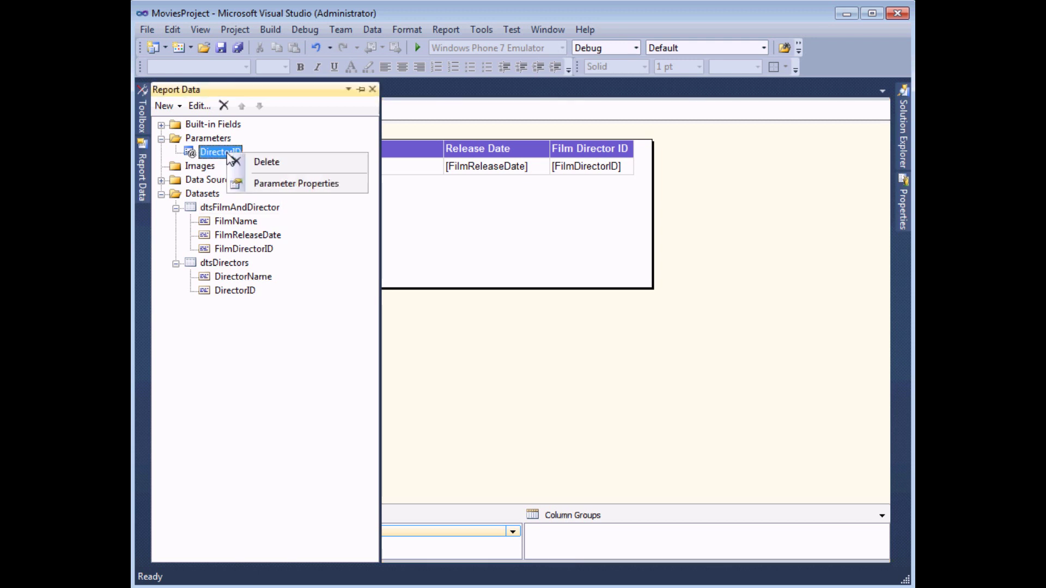
left_click(259, 188)
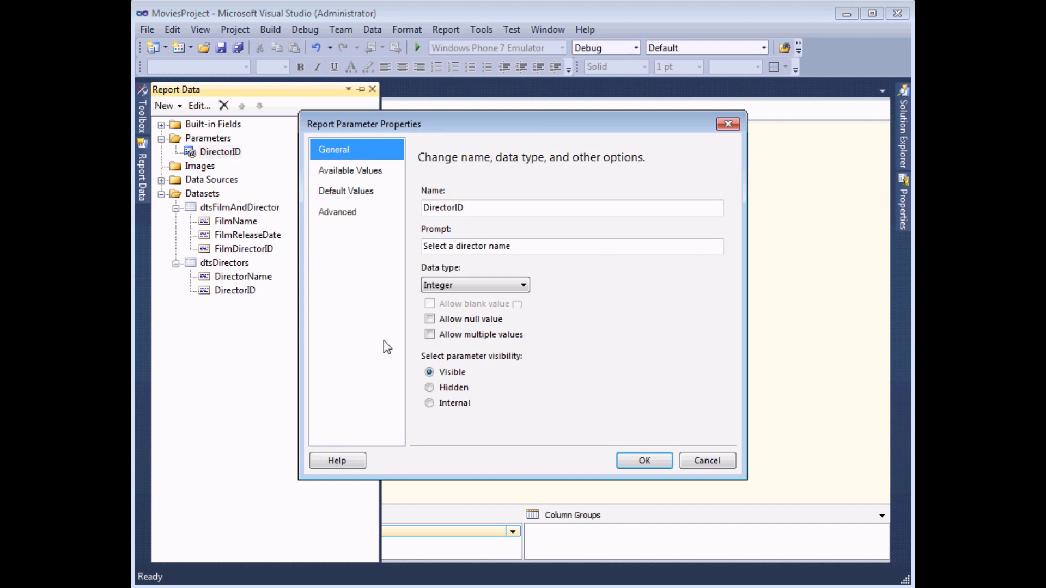
left_click(430, 335)
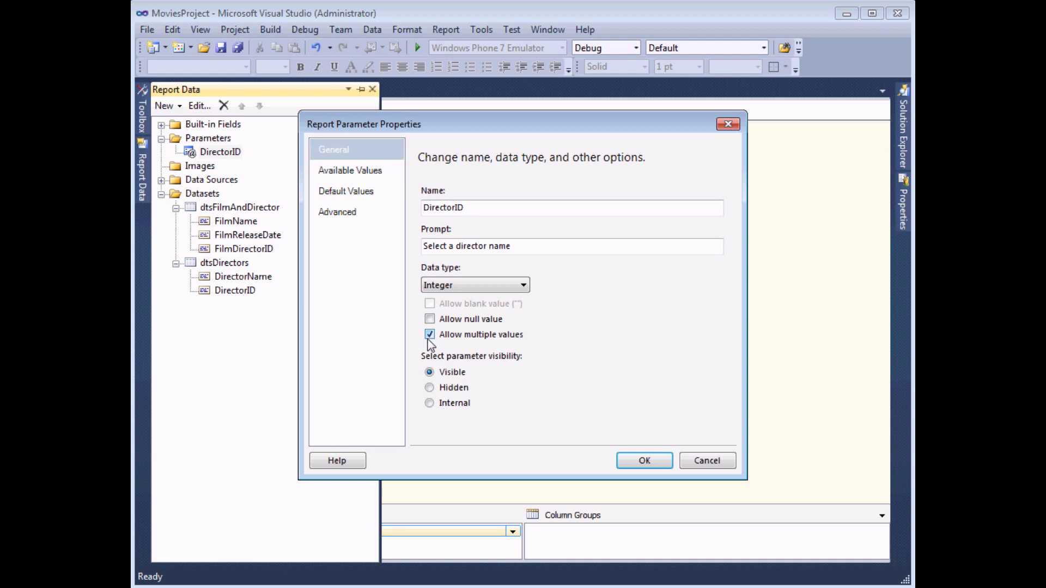
left_click(641, 461)
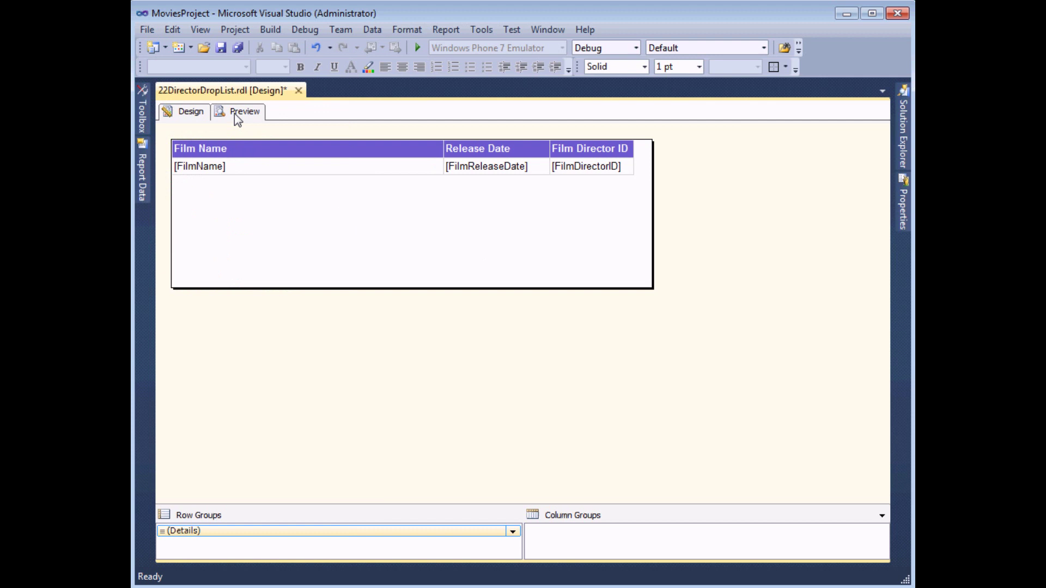
Step: Try to preview the report with both Adam McKay and Akira Kurosawa selected, and check the director selection list
left_click(235, 112)
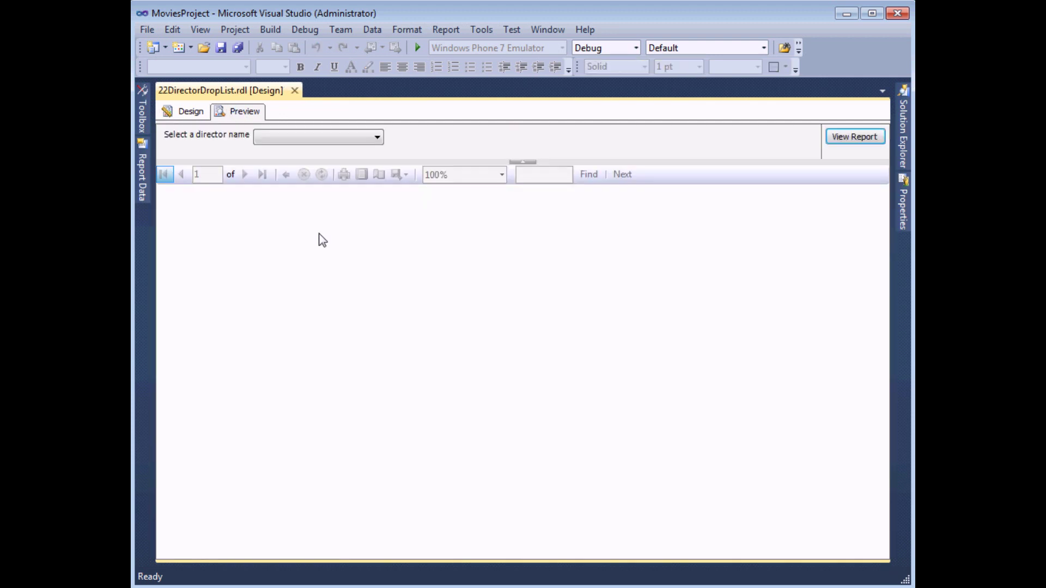
left_click(377, 138)
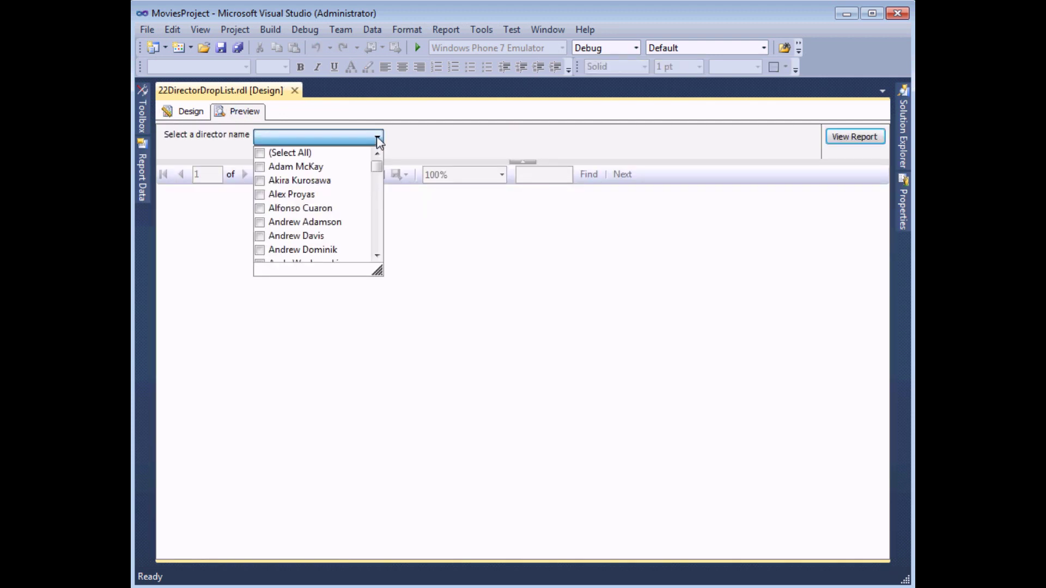
left_click(260, 167)
left_click(259, 180)
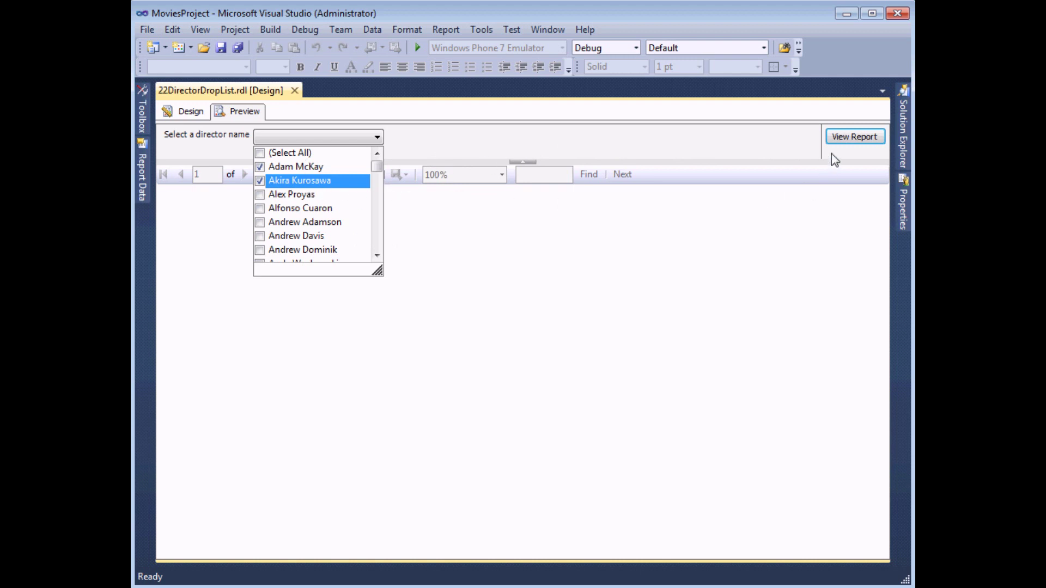
left_click(843, 139)
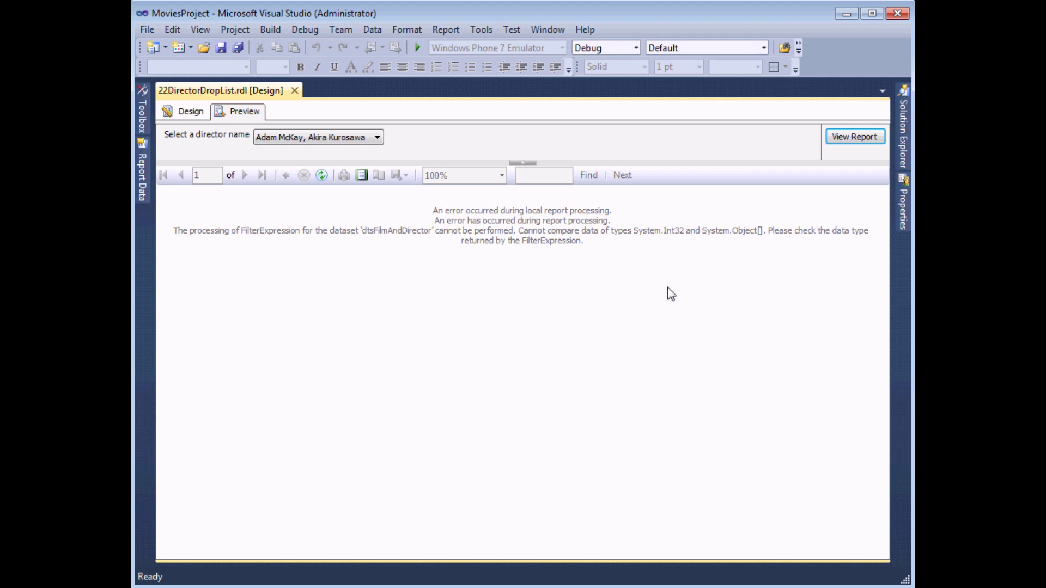
left_click(377, 139)
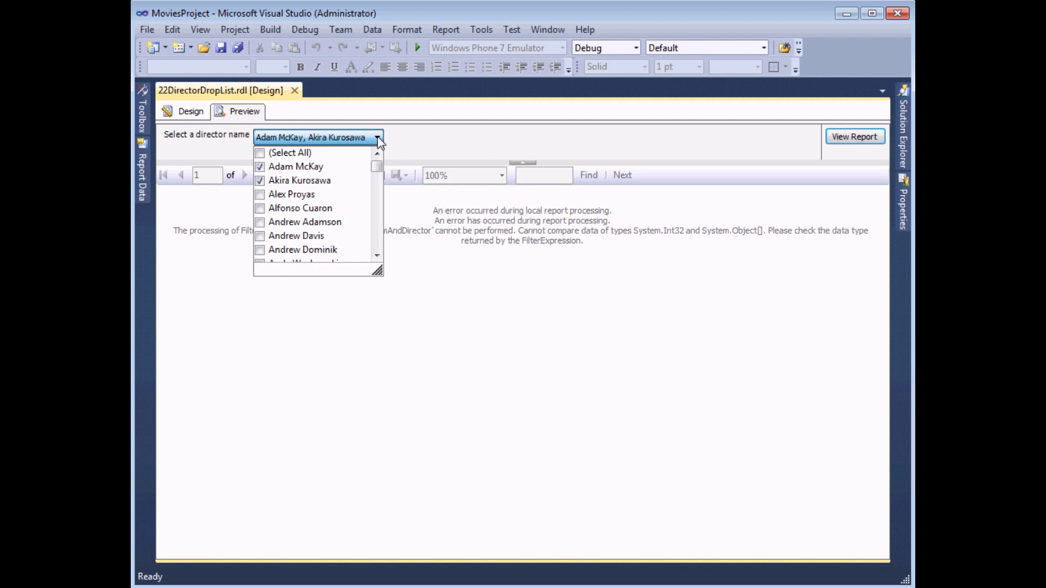
left_click(377, 138)
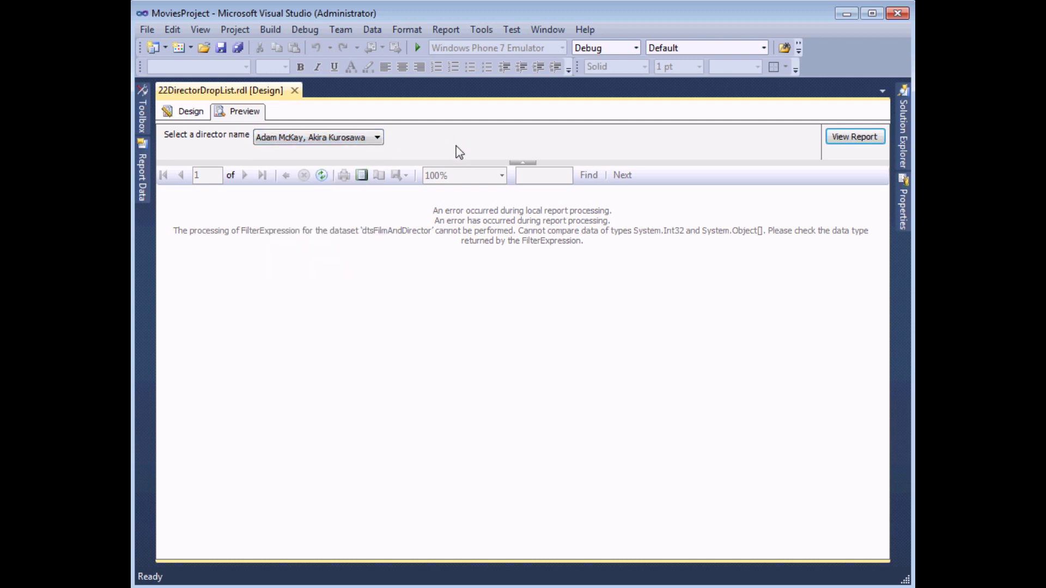
Step: Return to the report design and change the operator of the dtsFilmAndDirector dataset's FilmDirectorID filter to In
left_click(186, 112)
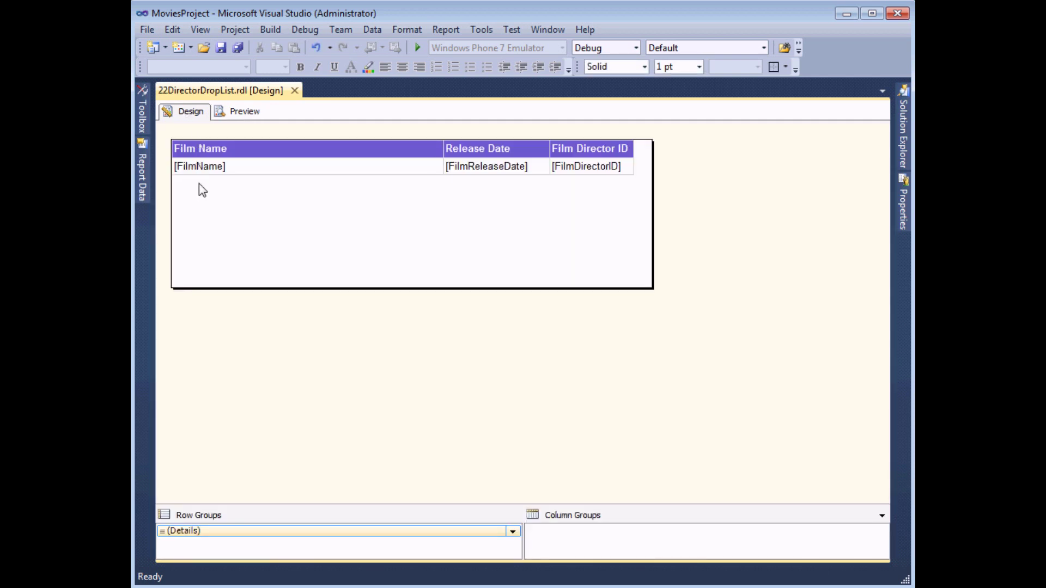
left_click(144, 174)
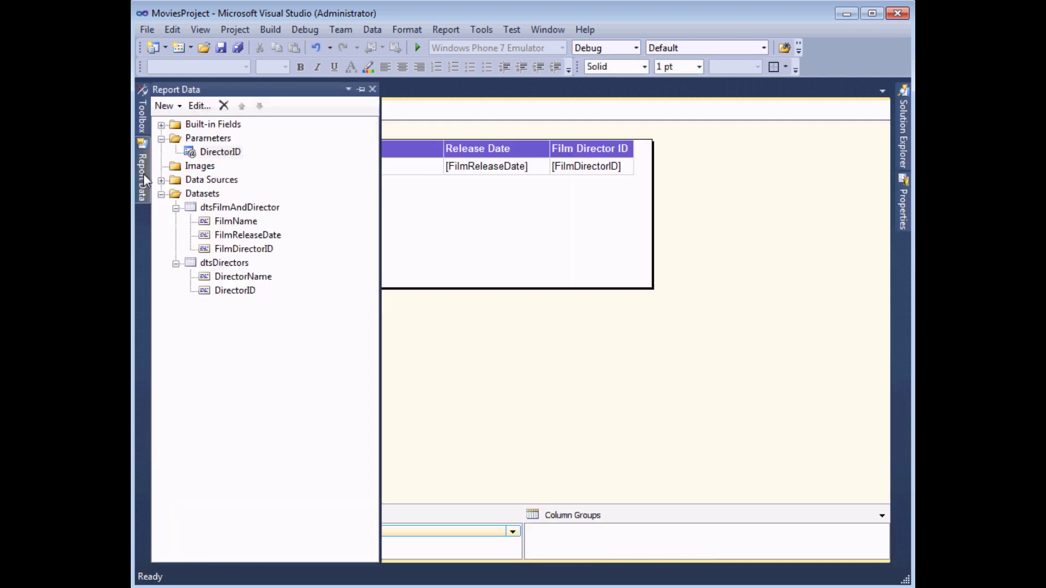
right_click(240, 210)
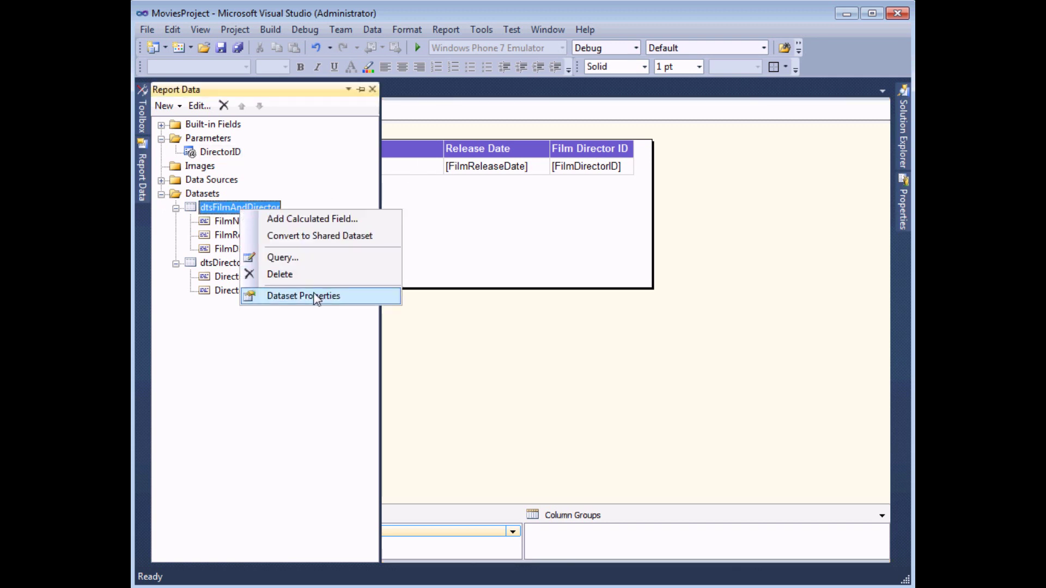
left_click(359, 296)
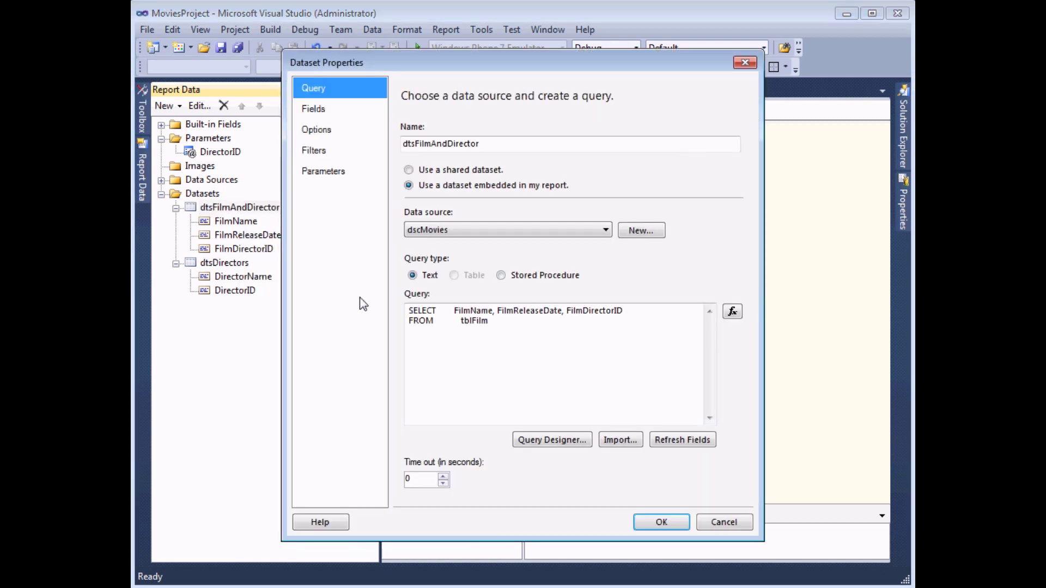
left_click(351, 149)
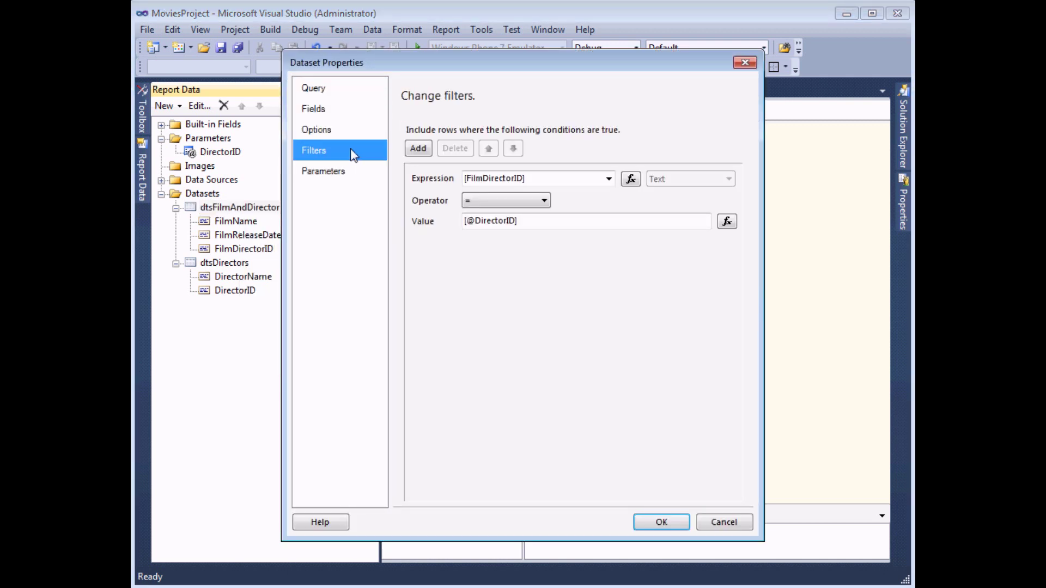
left_click(524, 206)
left_click(545, 201)
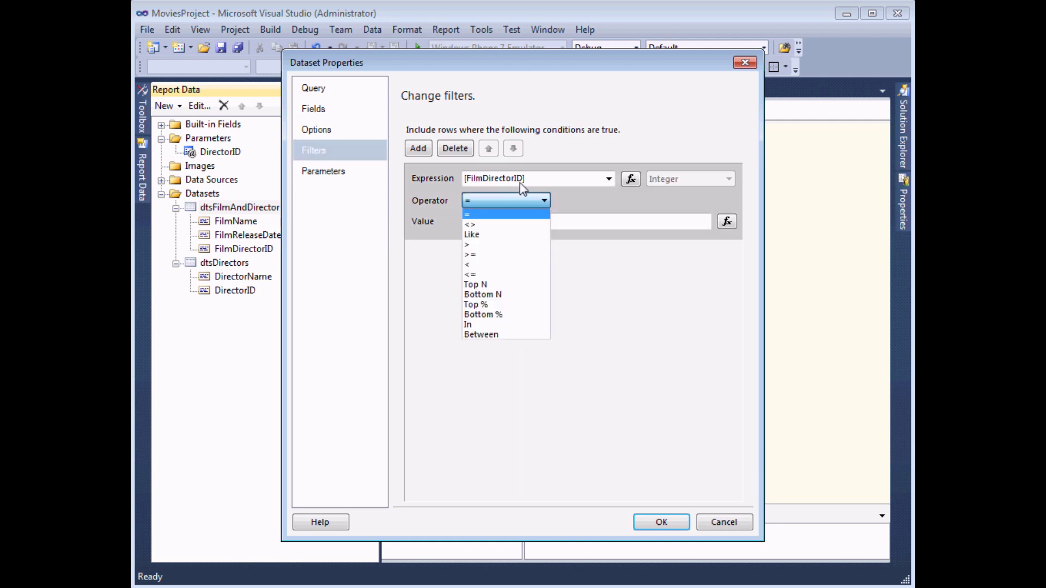
left_click(477, 325)
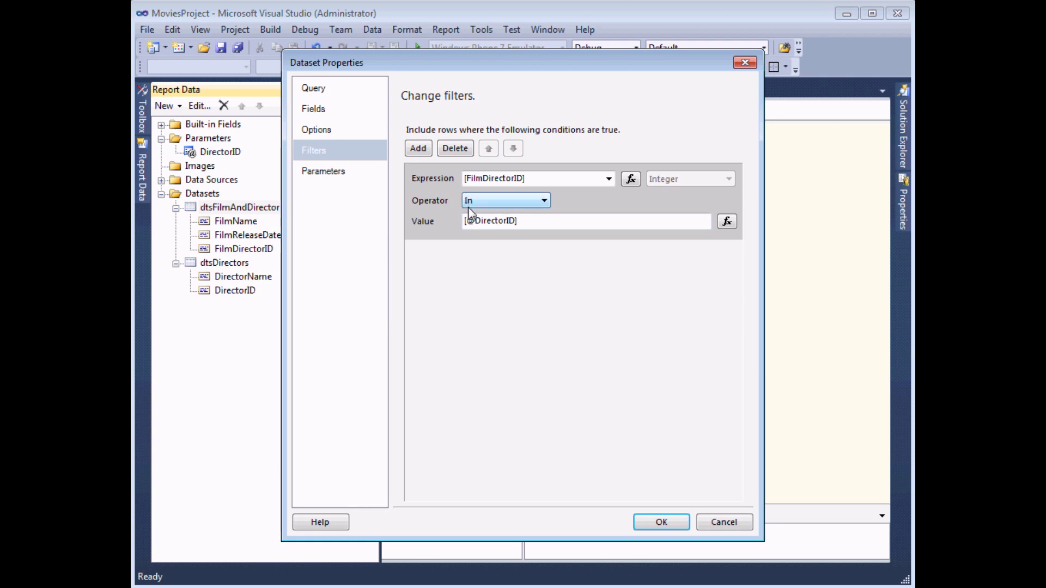
left_click(656, 526)
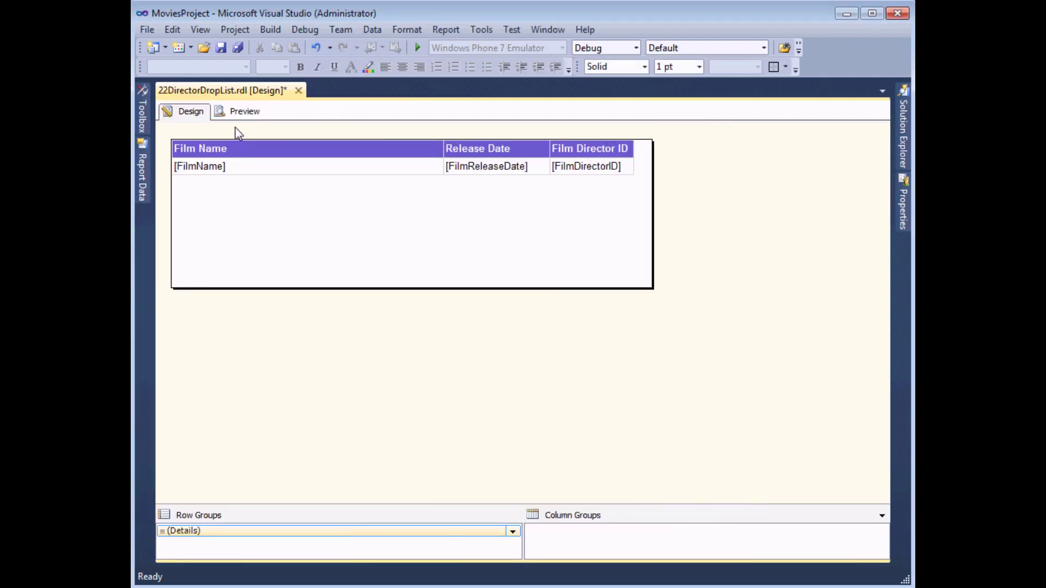
Step: Preview the report with Adam McKay, Akira Kurosawa and Alex Proyas selected as directors
left_click(248, 111)
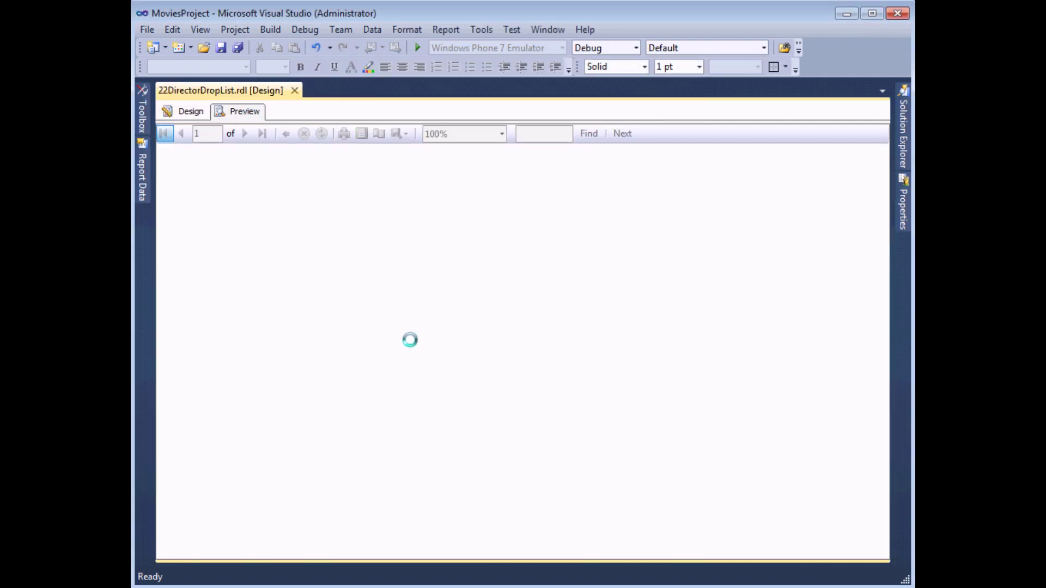
left_click(377, 138)
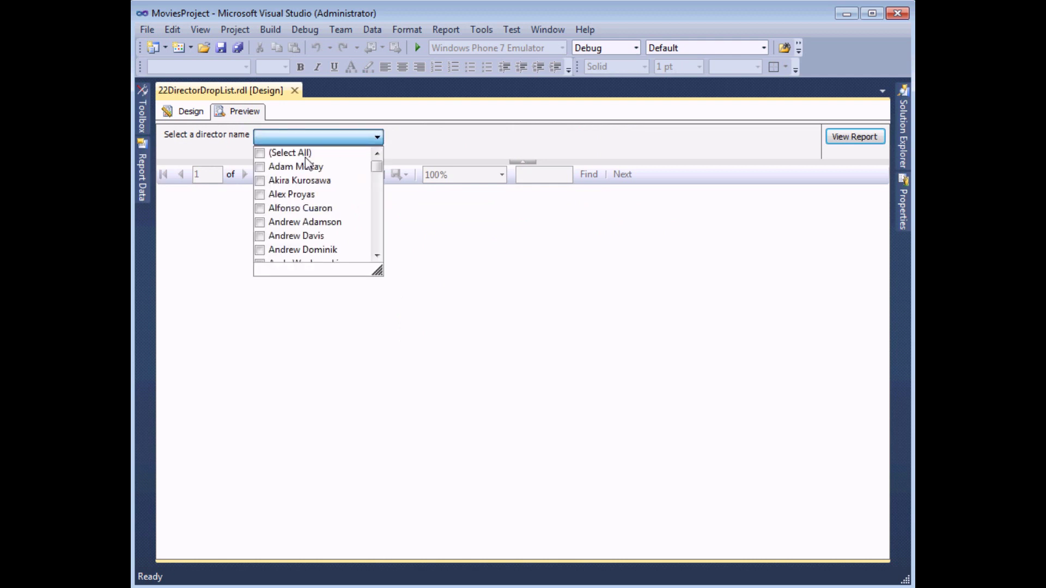
left_click(259, 166)
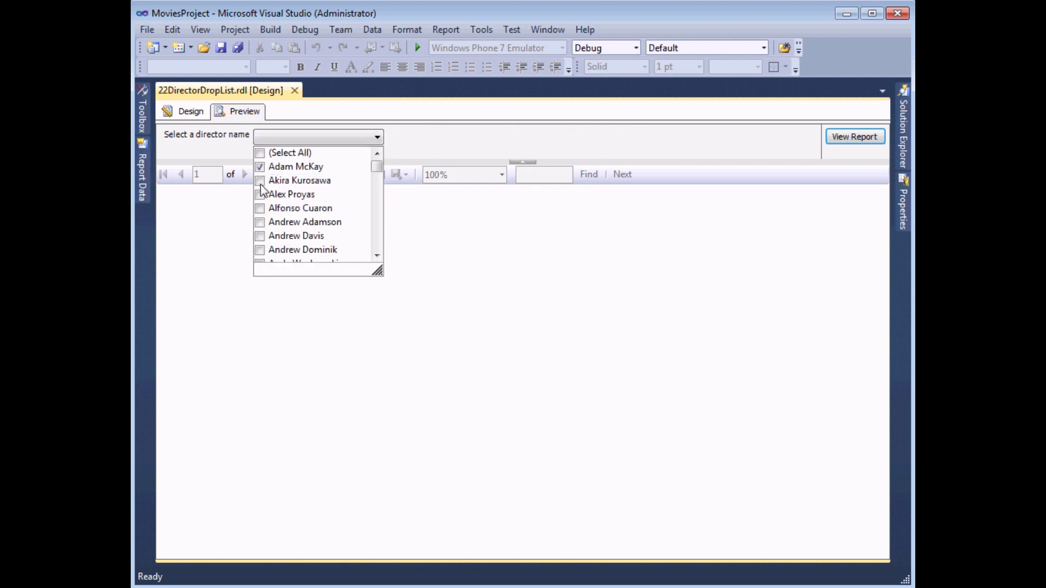
left_click(260, 180)
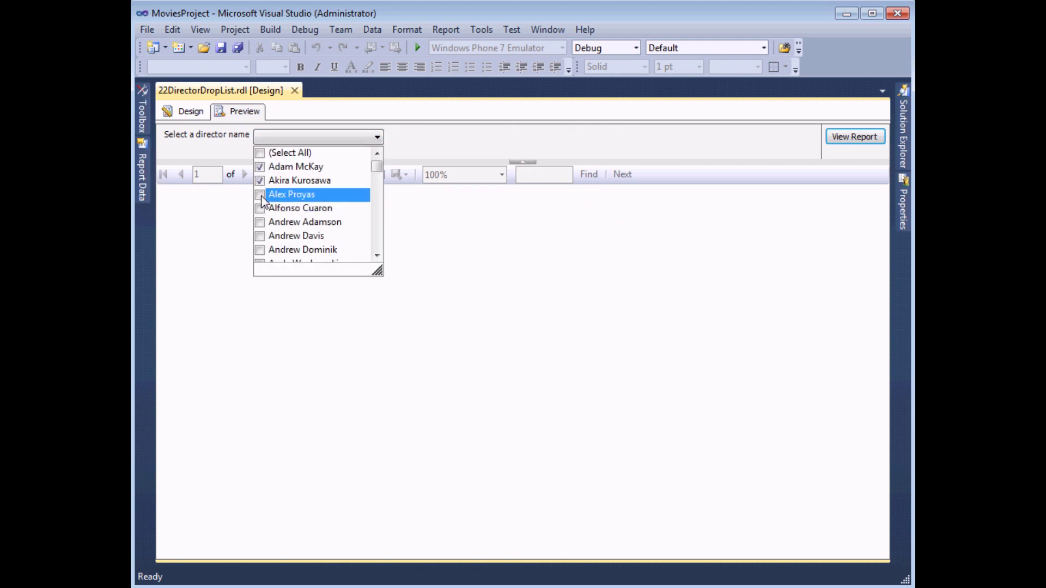
left_click(852, 140)
left_click(852, 139)
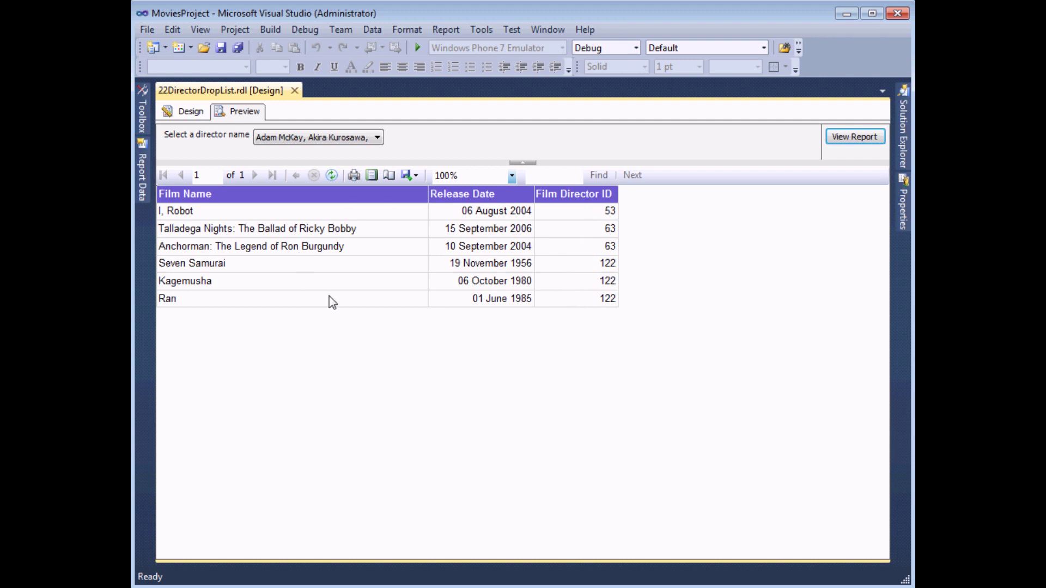
Step: Back in the report design, add tblDirector to the dtsFilmAndDirector query and include its DirectorName column in the output
left_click(176, 114)
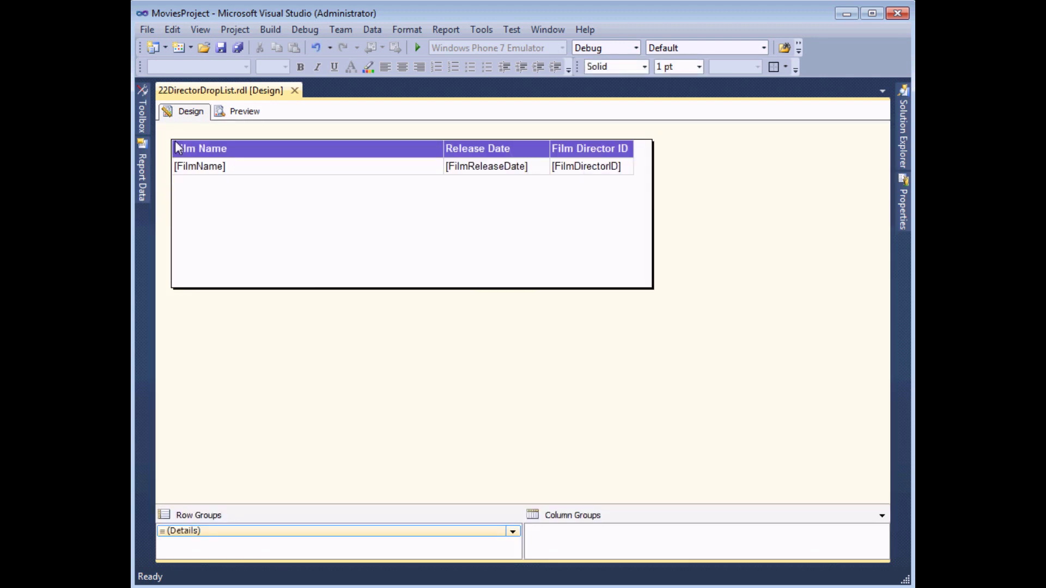
mouse_move(145, 173)
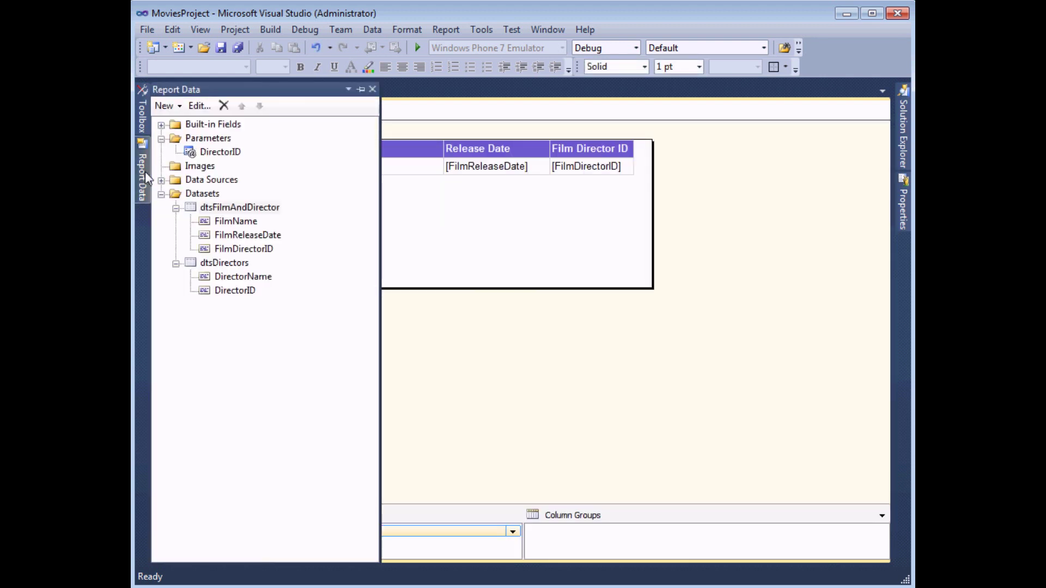
left_click(223, 211)
right_click(223, 212)
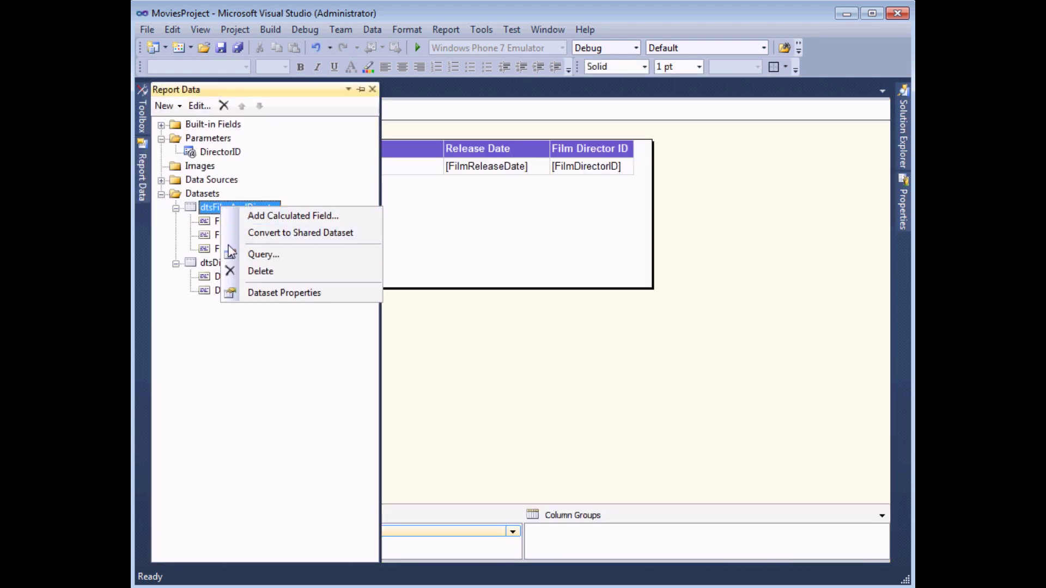
left_click(287, 255)
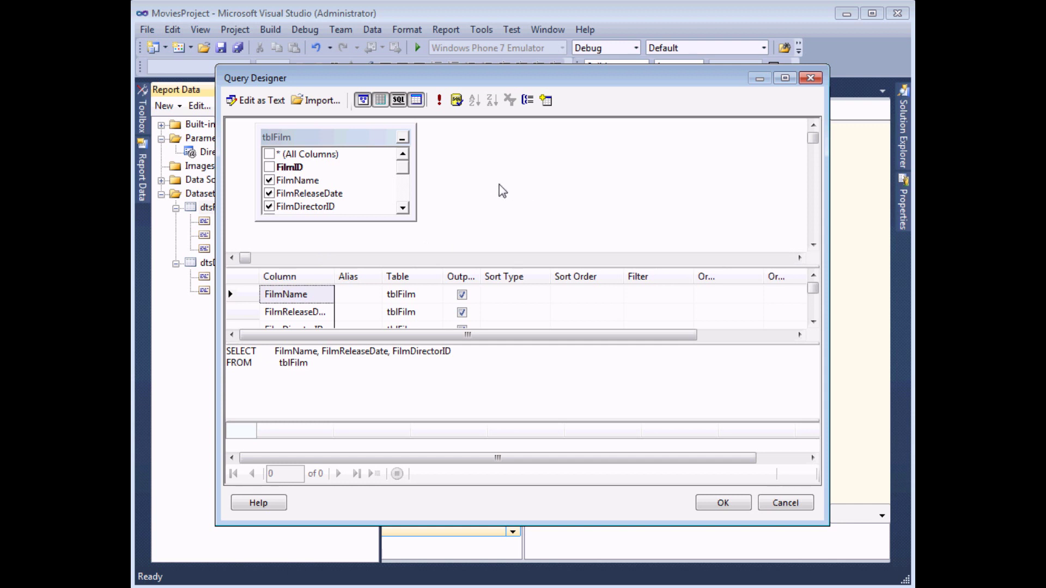
right_click(473, 151)
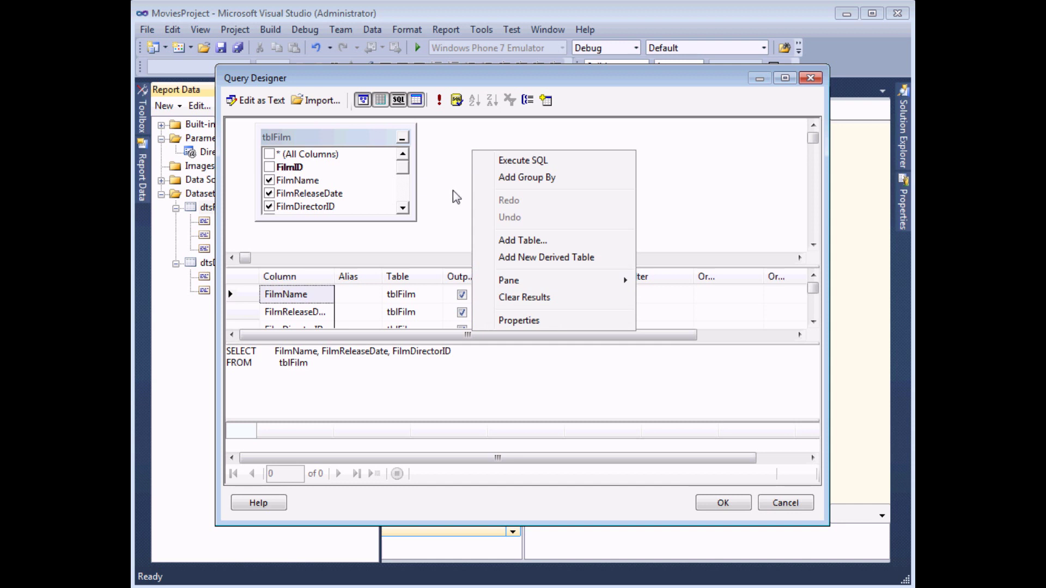
left_click(495, 240)
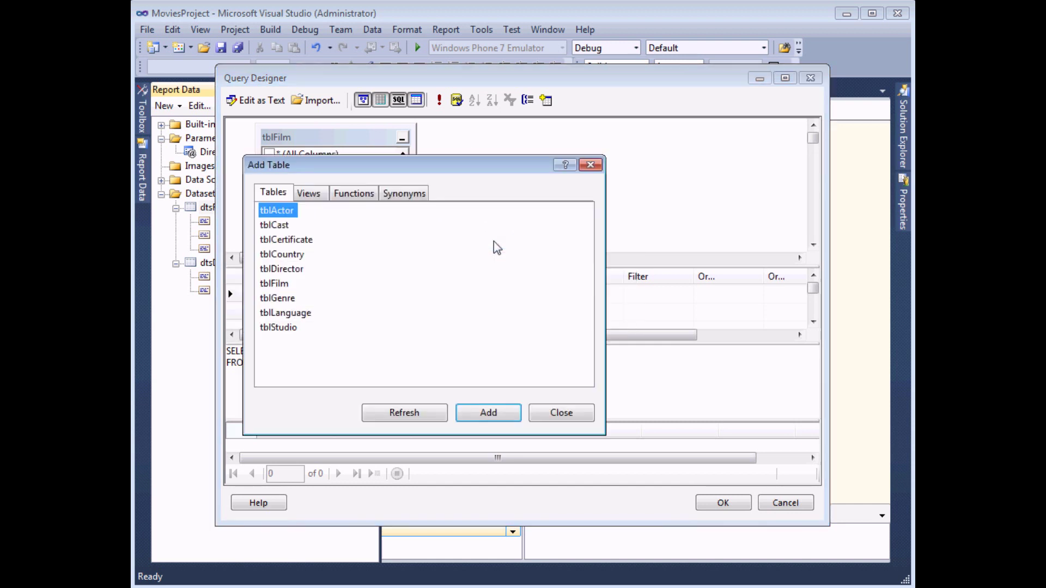
left_click(300, 271)
double_click(300, 271)
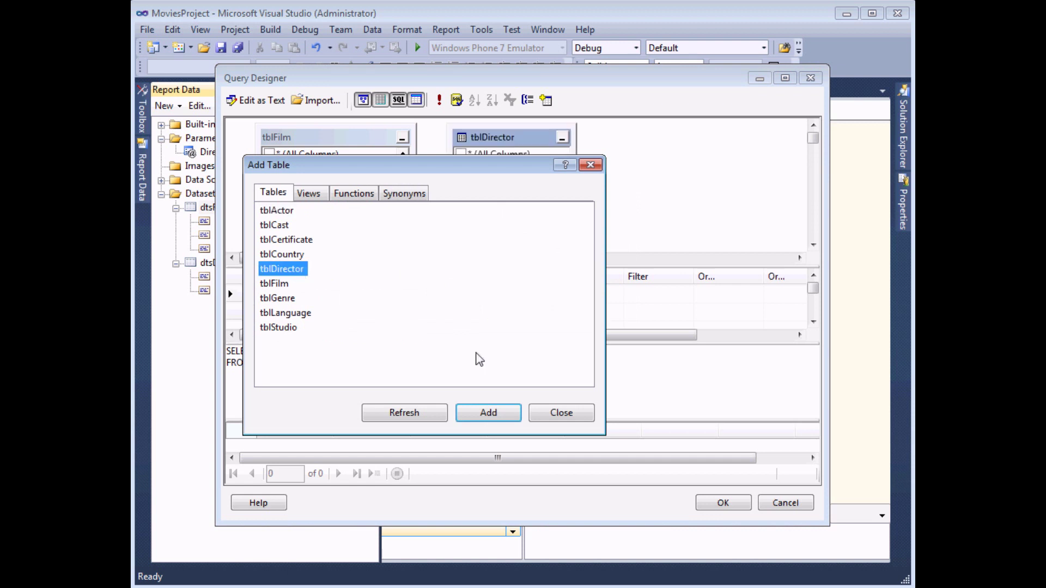
left_click(573, 421)
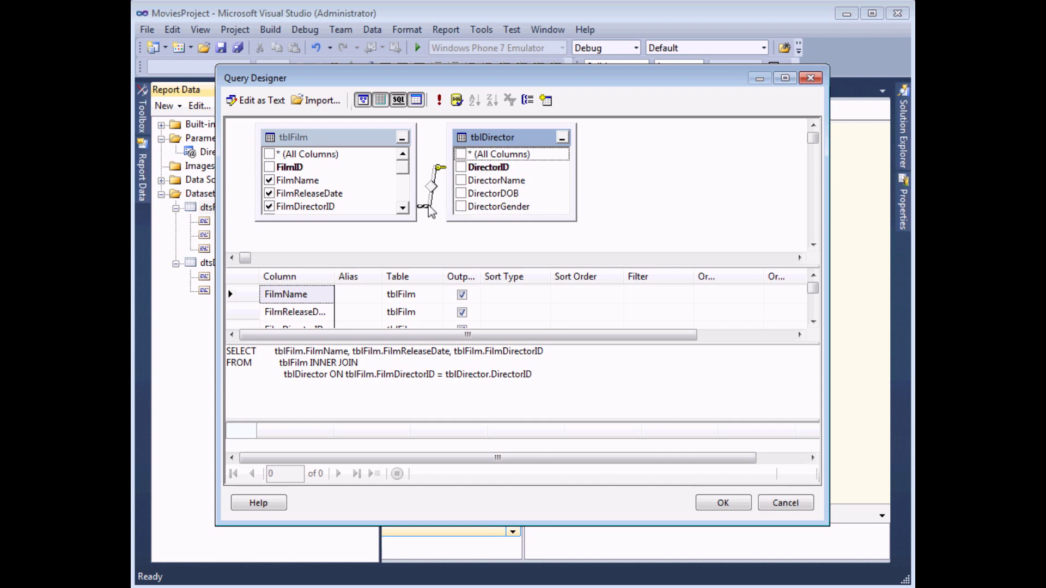
left_click(462, 181)
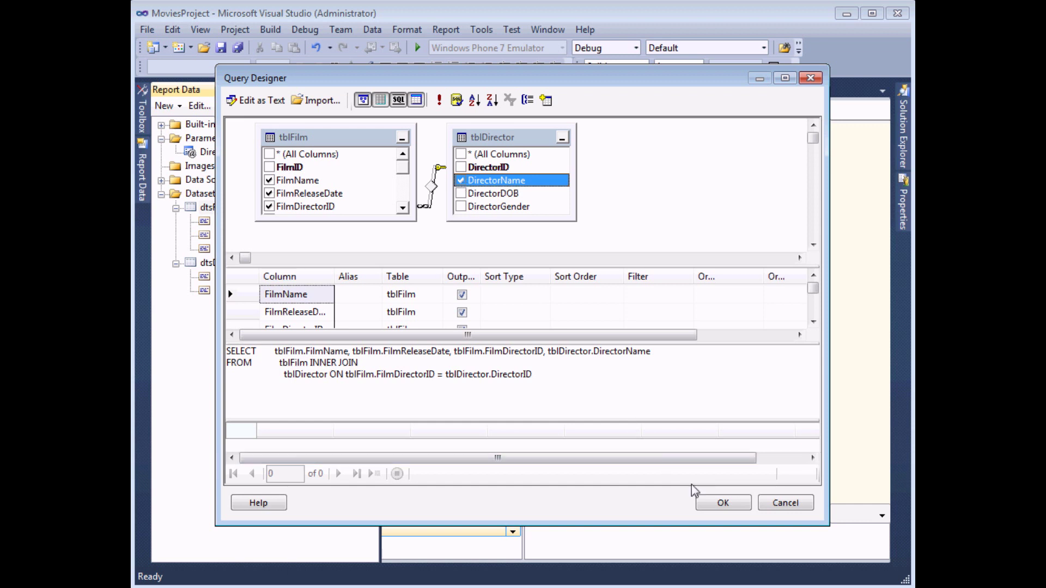
left_click(711, 504)
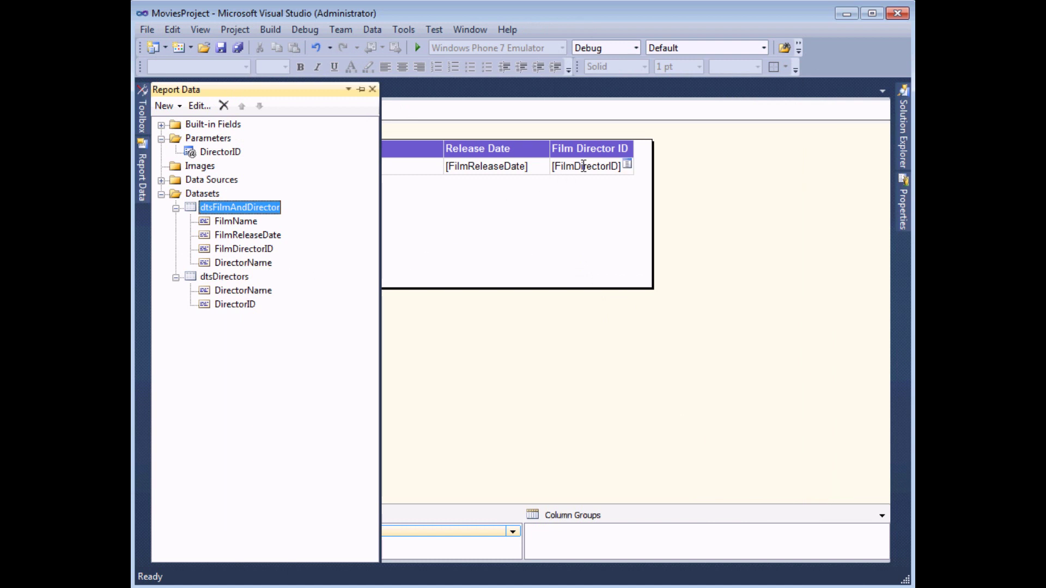
Step: Show the DirectorName field in the table's Film Director ID column and shorten its heading to Film Director
left_click(627, 166)
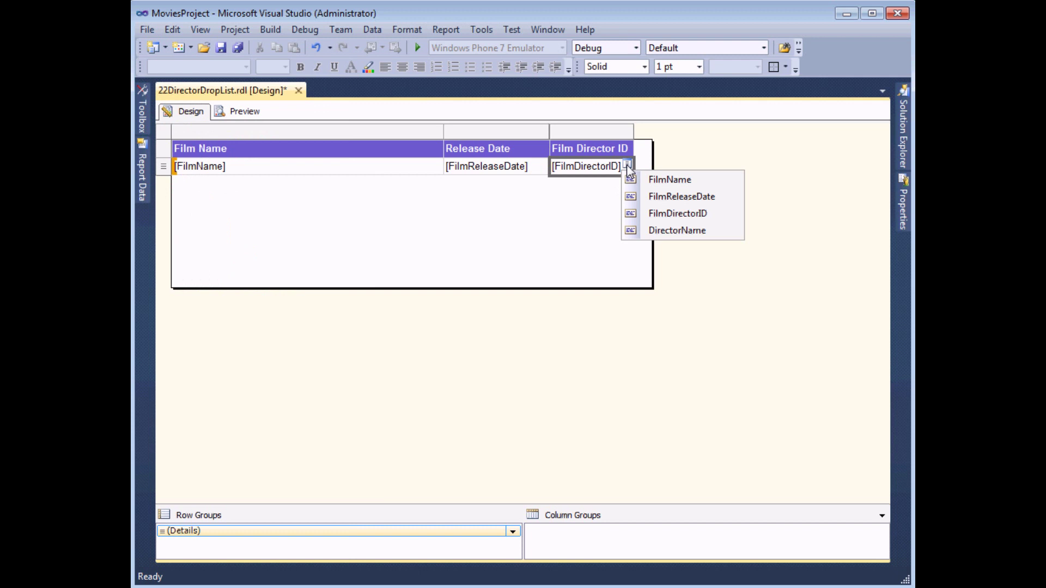
left_click(656, 234)
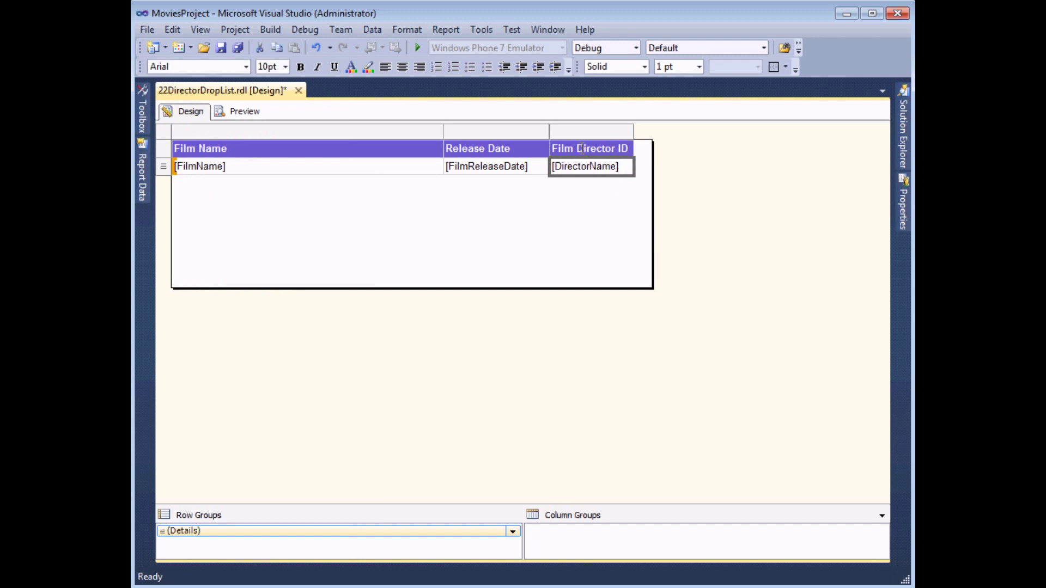
left_click(619, 148)
left_click(631, 151)
key("BackSpace")
key("BackSpace")
left_click(578, 242)
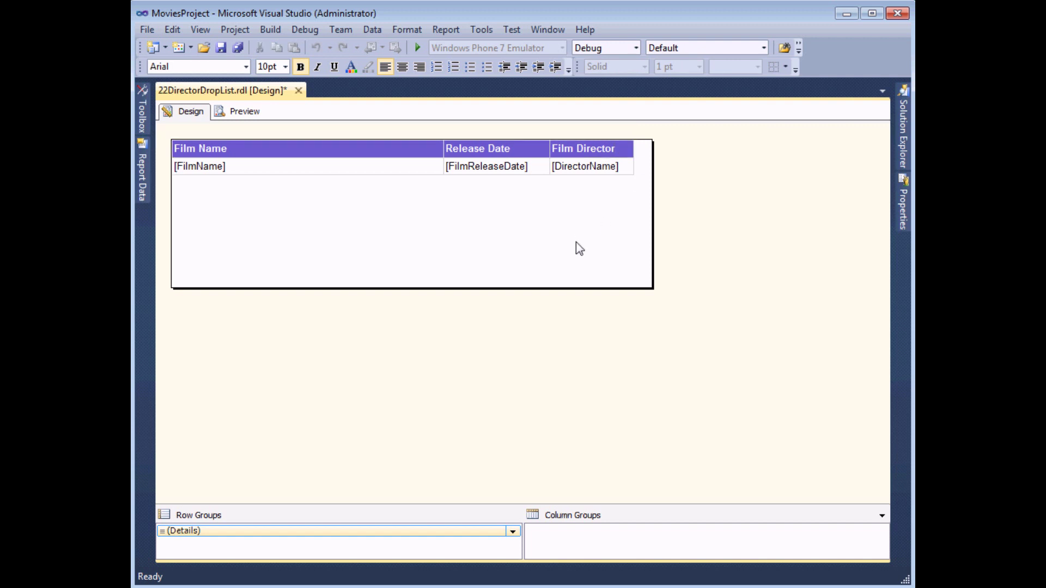
Step: Preview the revised report for Adam McKay, Akira Kurosawa and Alex Proyas to check the Film Director column
left_click(241, 111)
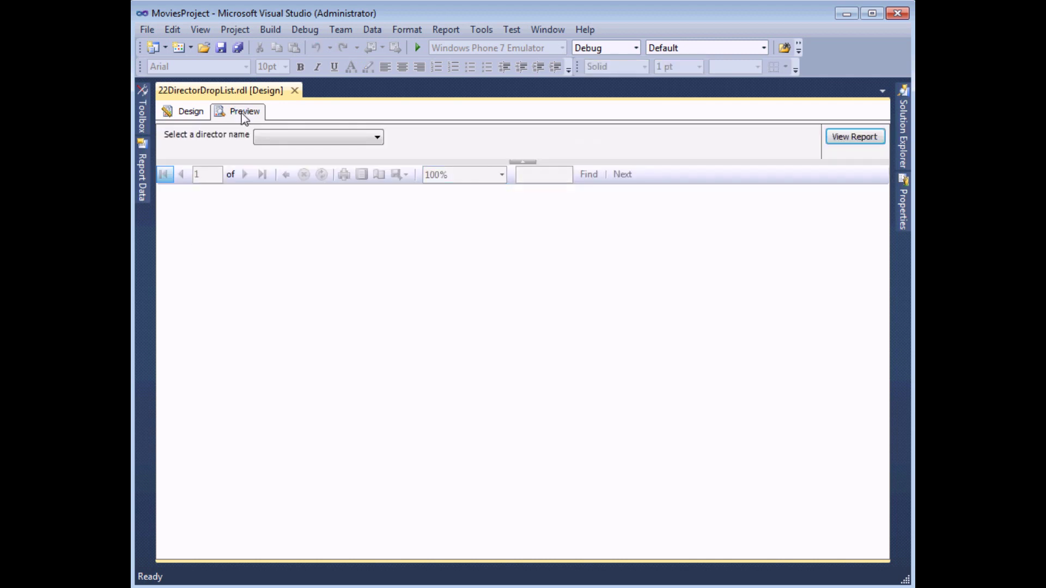
left_click(378, 139)
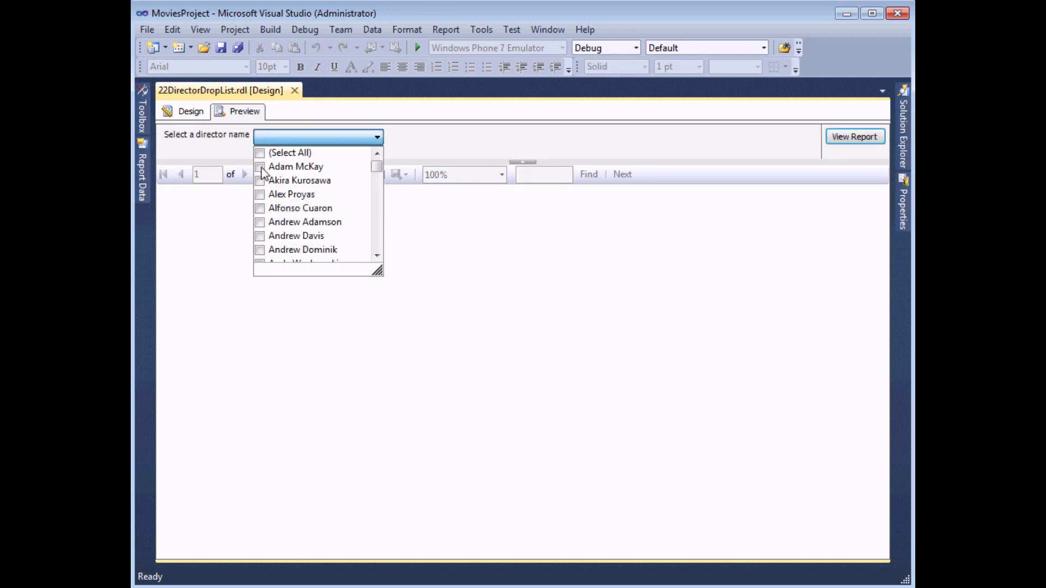
left_click(260, 167)
left_click(261, 180)
left_click(261, 195)
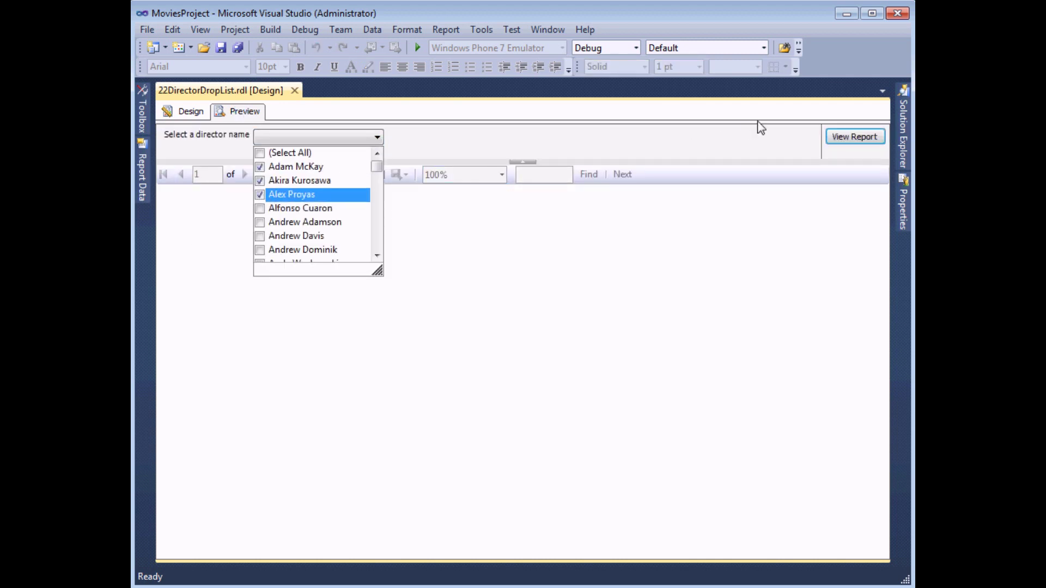
left_click(861, 137)
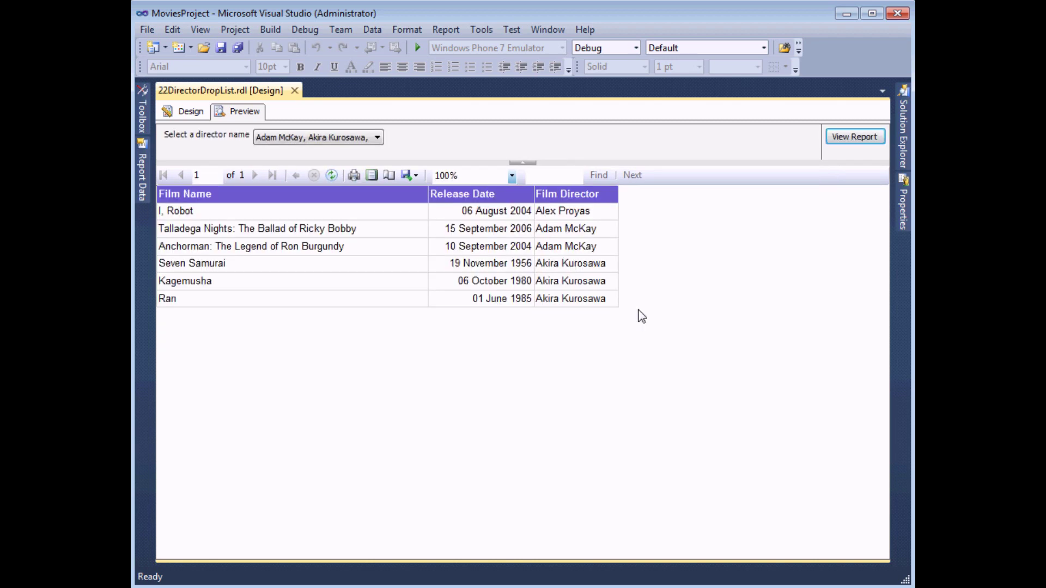